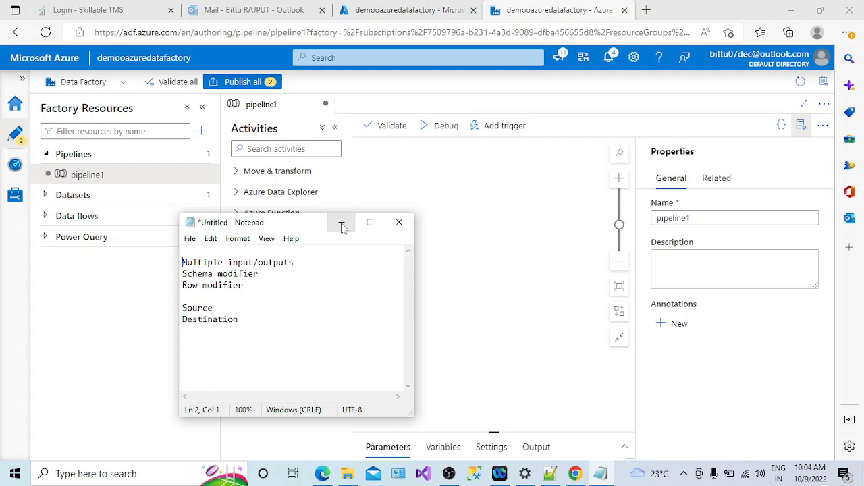
Step: Switch to YouTube in Chrome and review the Azure Data Factory playlist's transformation videos alongside the "Multiple input/outputs" note in Notepad
click(584, 473)
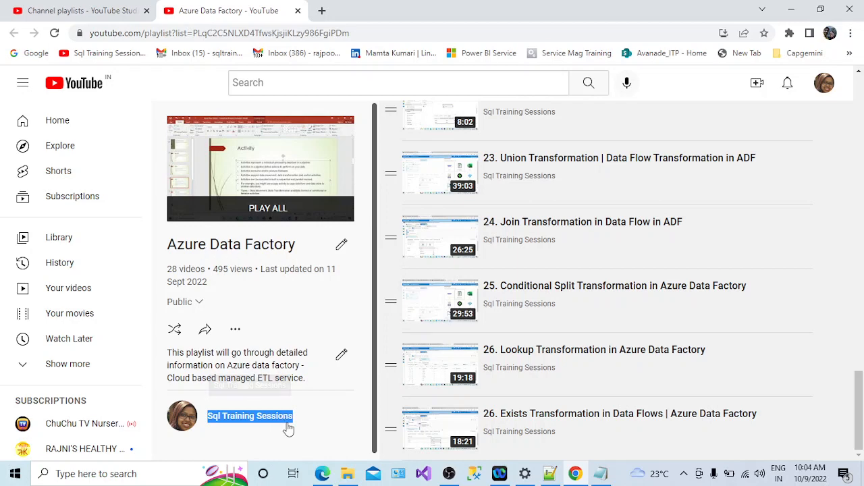
drag(857, 380, 858, 401)
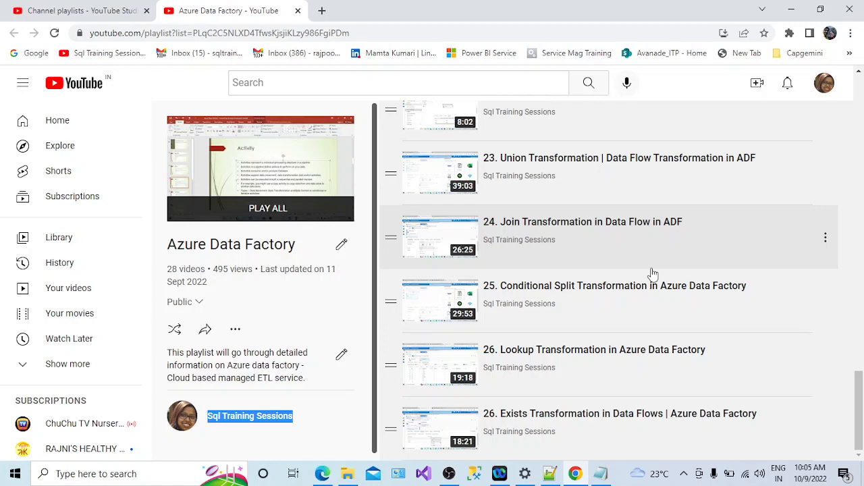
key(alt+Tab)
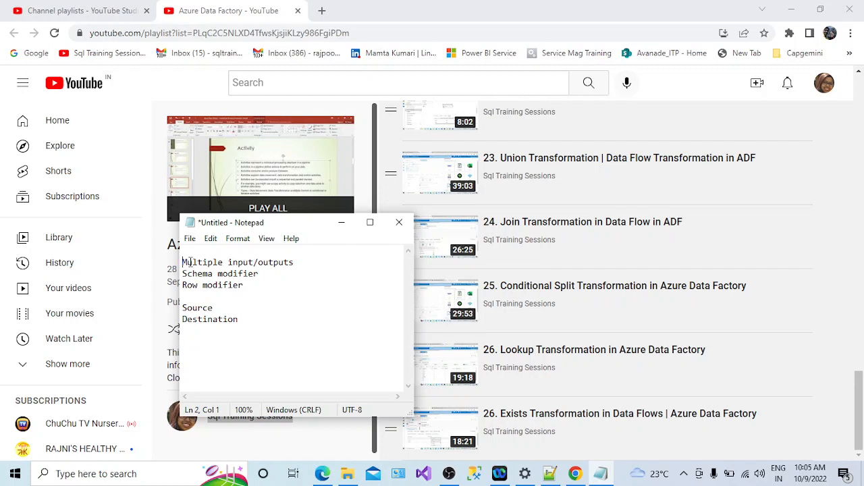
drag(202, 262, 189, 279)
drag(245, 285, 182, 285)
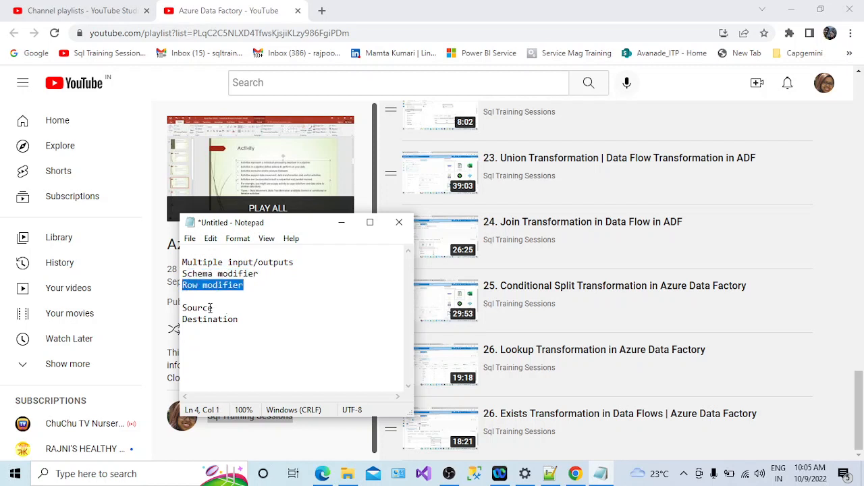
click(252, 285)
drag(294, 262, 181, 262)
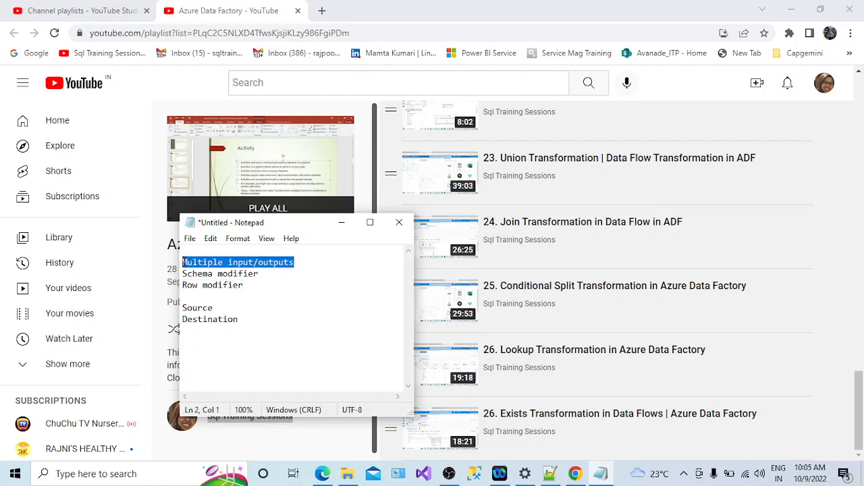
click(213, 262)
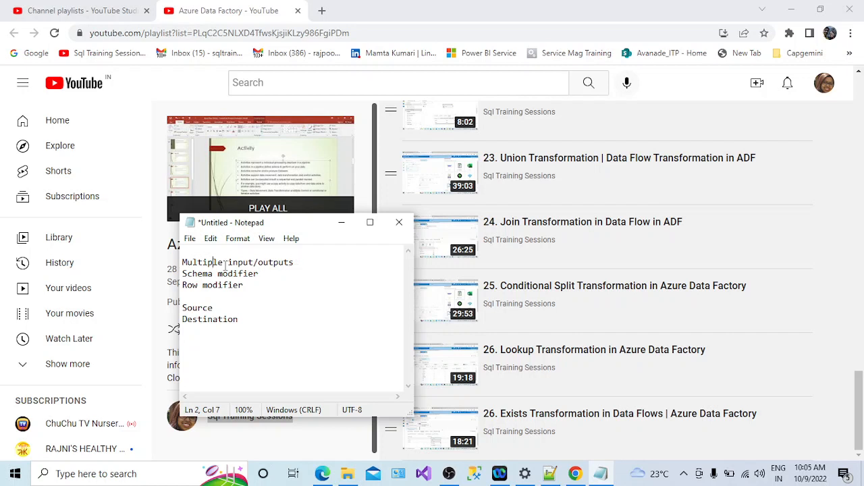
drag(186, 262, 290, 263)
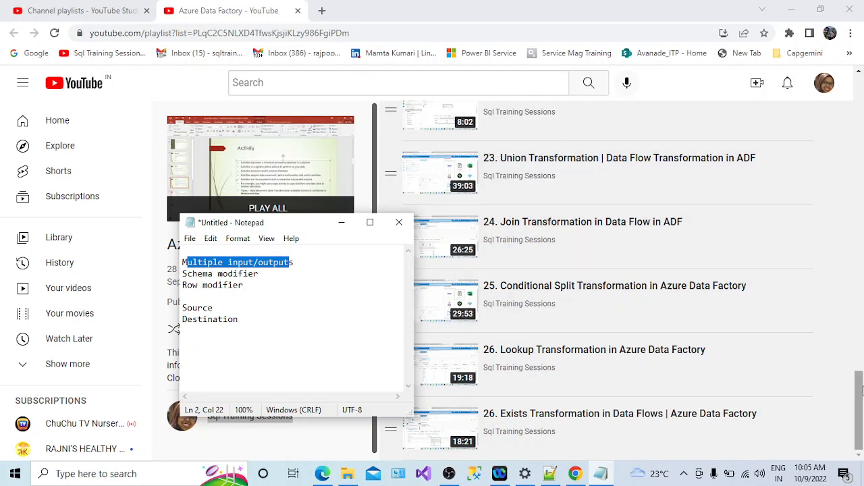
mouse_move(859, 388)
mouse_down()
mouse_move(859, 378)
mouse_move(858, 392)
mouse_up()
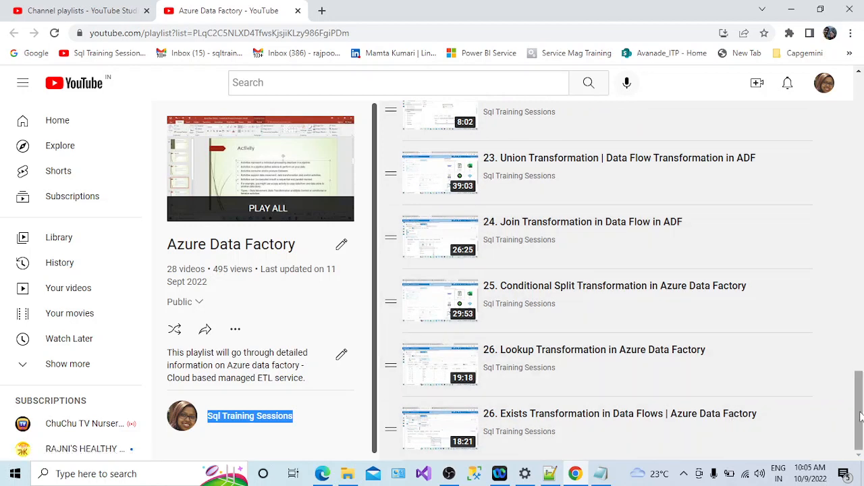
Step: Go over the Multiple input/outputs, Schema modifier and Row modifier categories in the Notepad notes
click(600, 473)
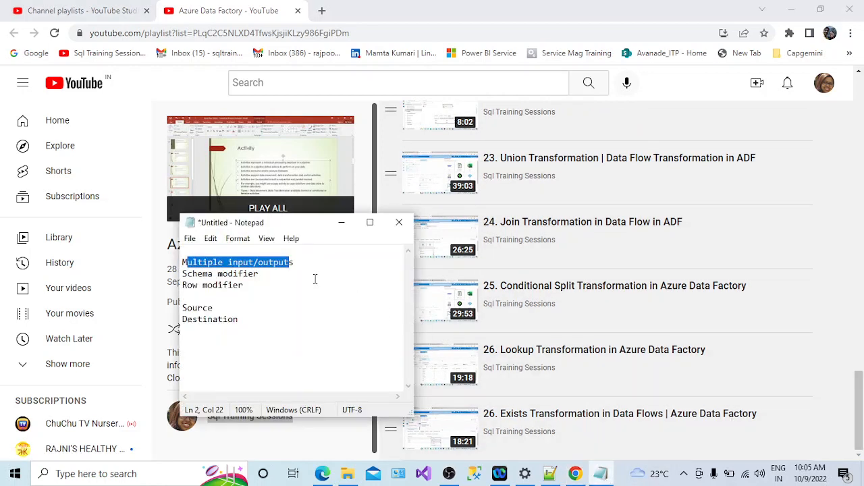
click(295, 262)
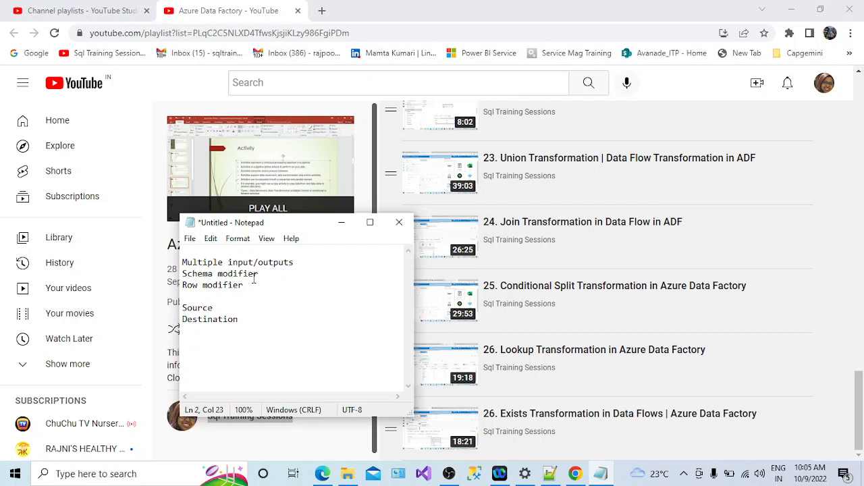
drag(264, 278, 182, 274)
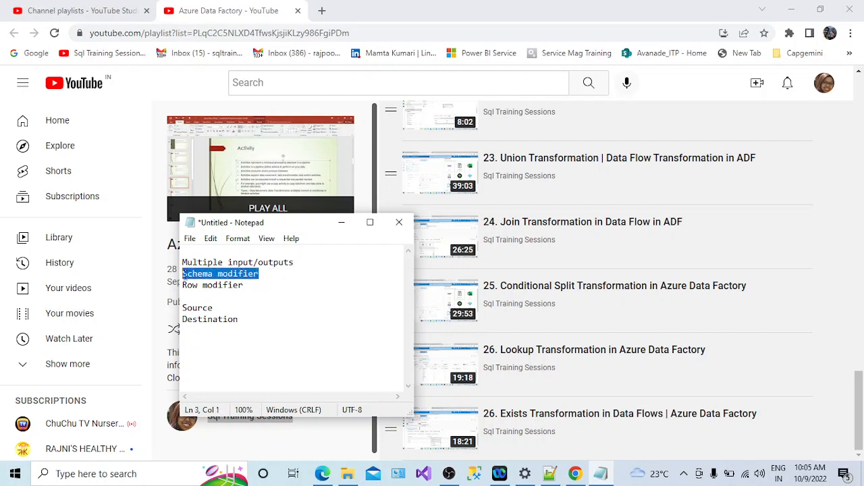
drag(257, 289, 183, 257)
click(240, 284)
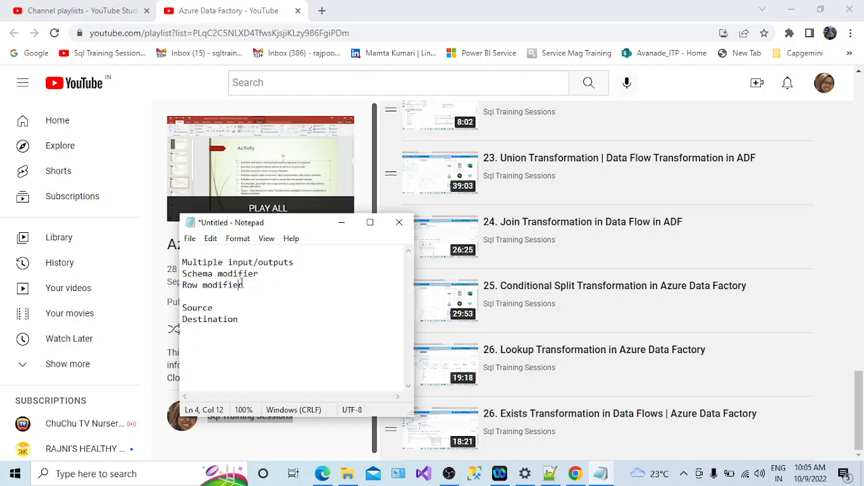
click(296, 262)
drag(295, 262, 183, 264)
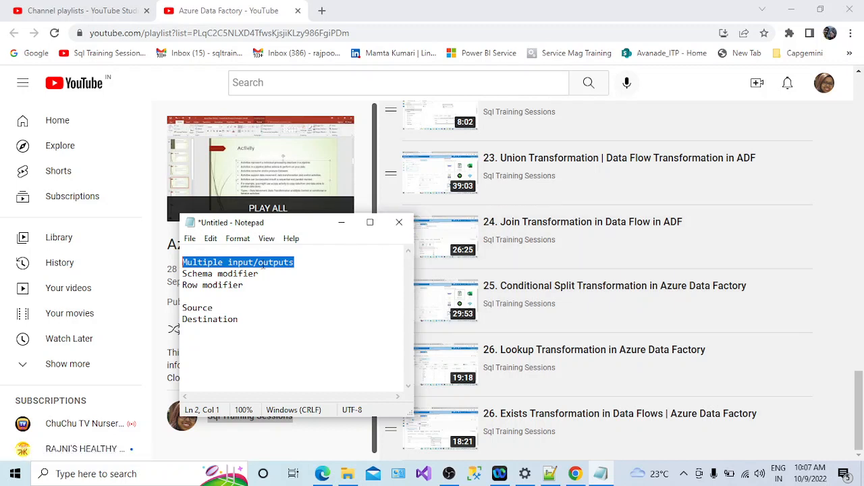
click(262, 274)
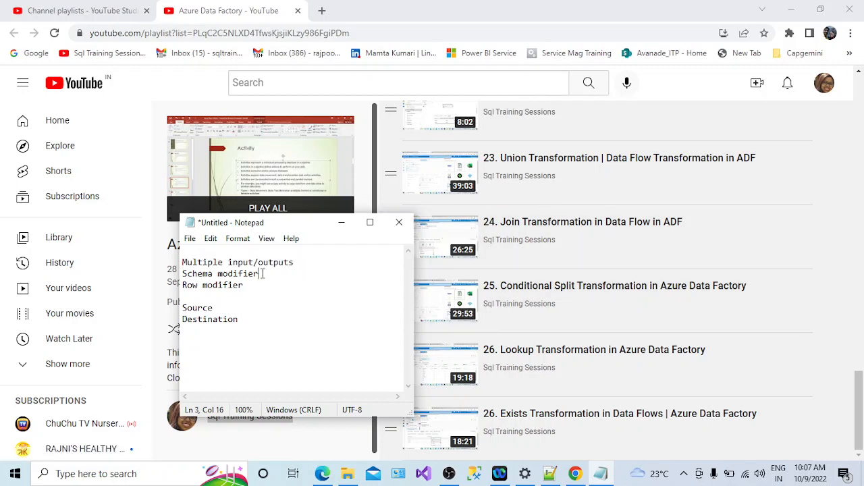
double_click(193, 285)
drag(259, 273, 182, 274)
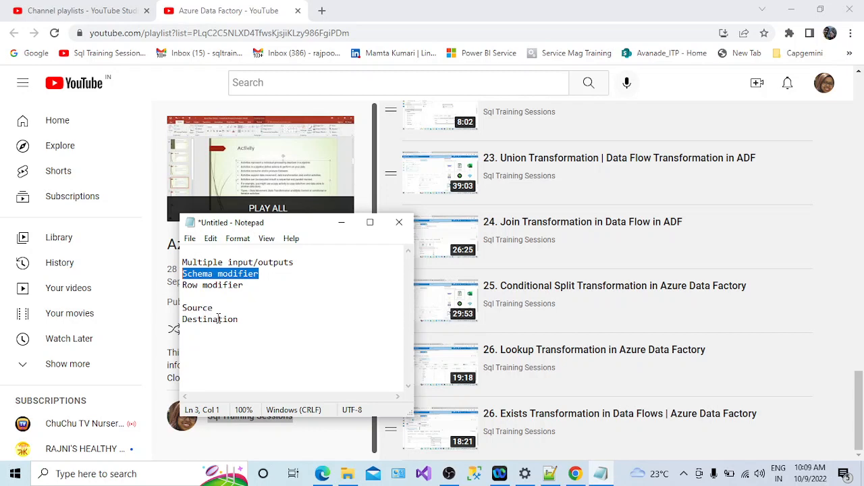
Step: Locate the CustDetails file in the CSV folder under AZURE LEARNING on the Personal (E:) drive in File Explorer
key(alt+Tab)
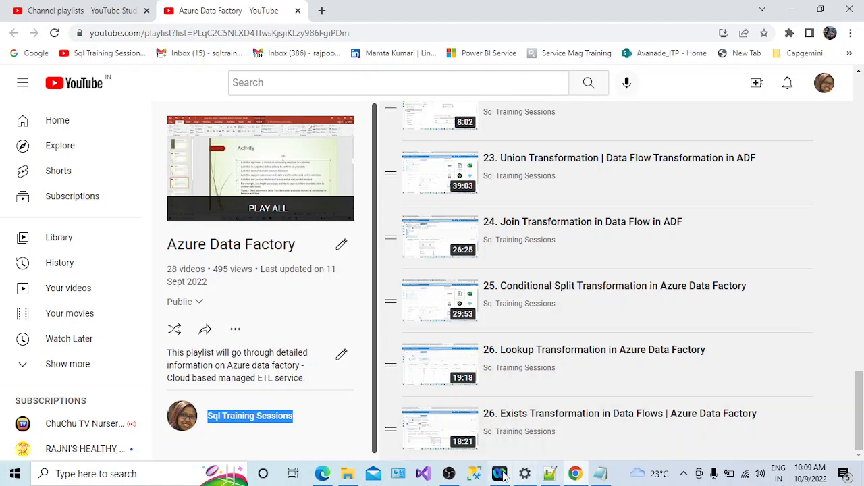
click(324, 474)
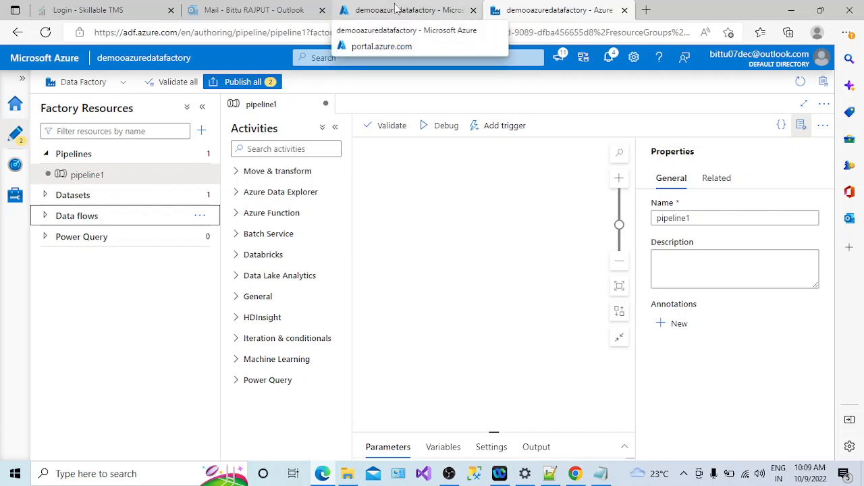
click(347, 473)
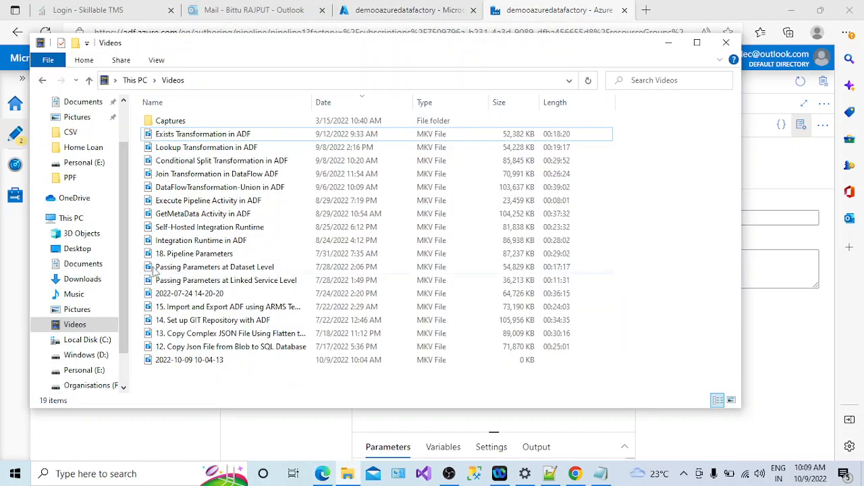
click(115, 355)
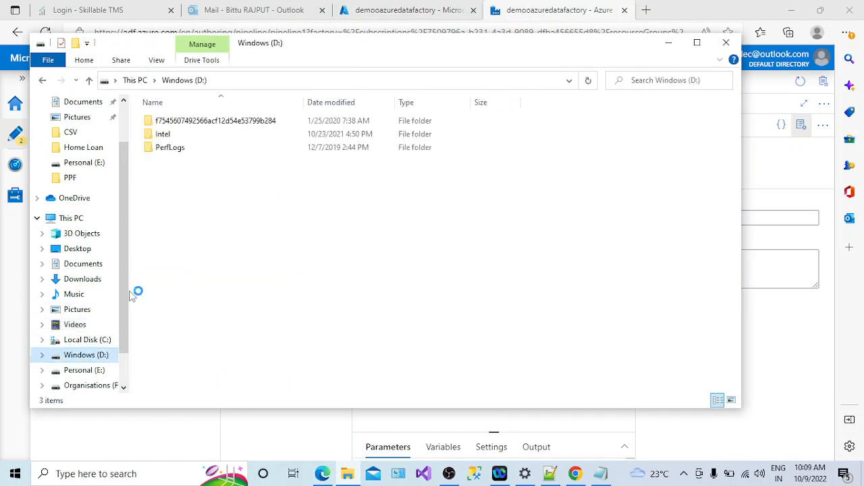
click(95, 370)
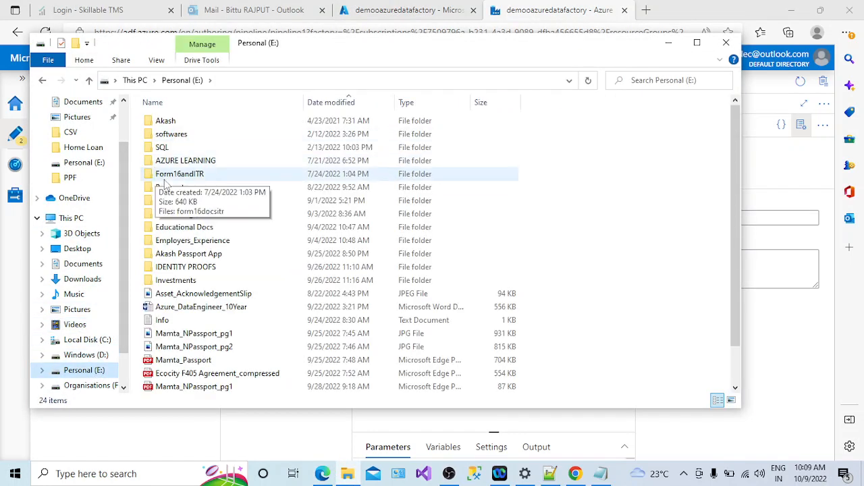
double_click(184, 160)
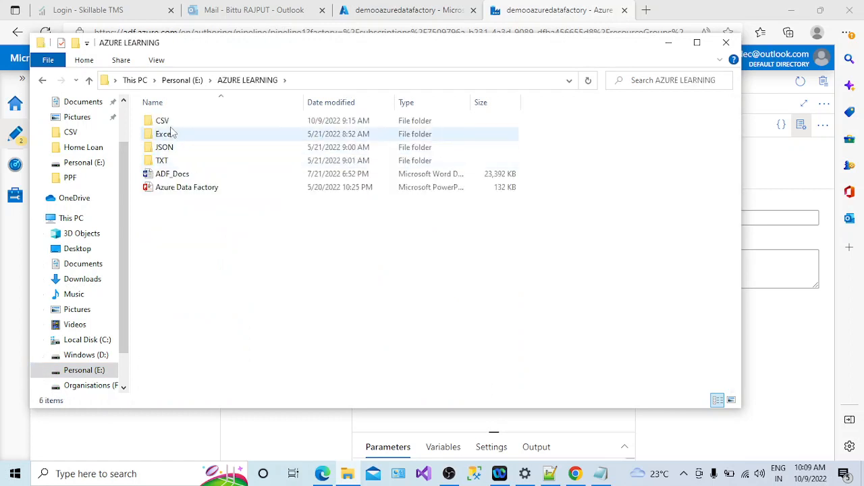
double_click(168, 122)
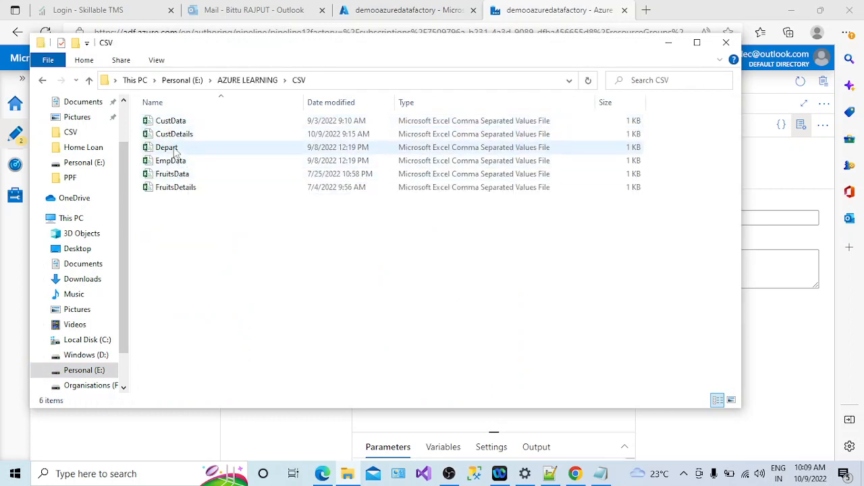
click(175, 135)
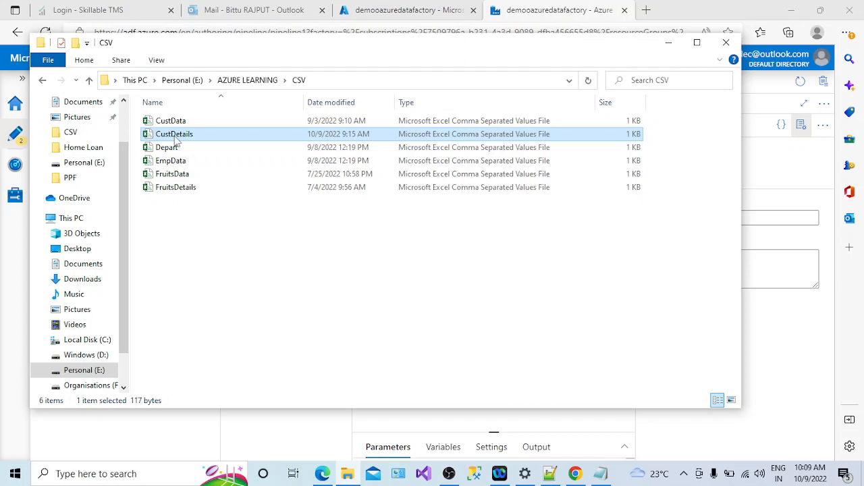
Step: Switch to the Azure portal in Edge and open the input container of the demoazureblobstorage04 storage account
key(alt)
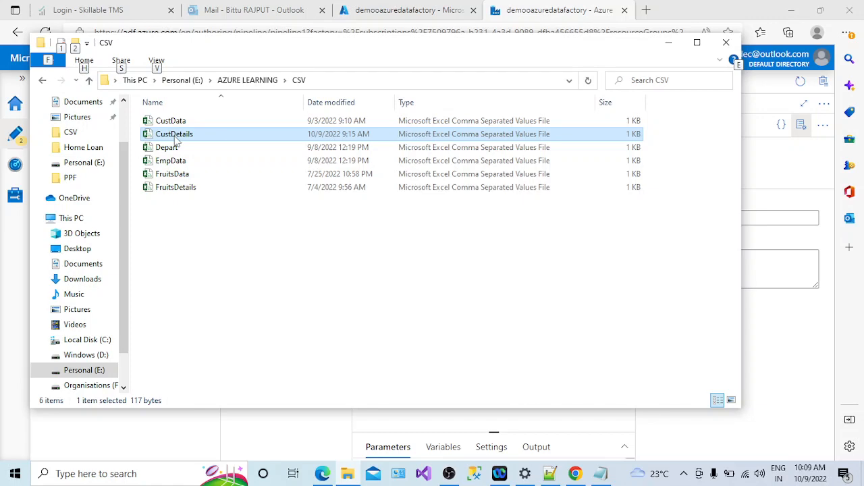
key(alt+Tab)
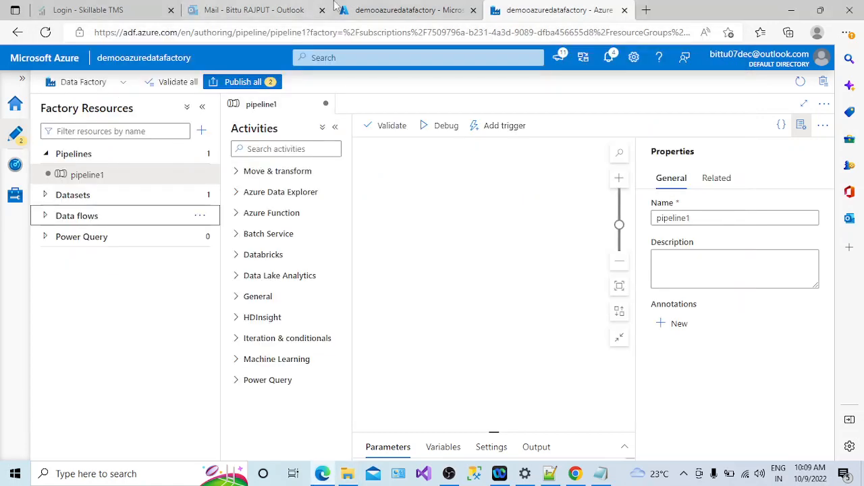
click(408, 12)
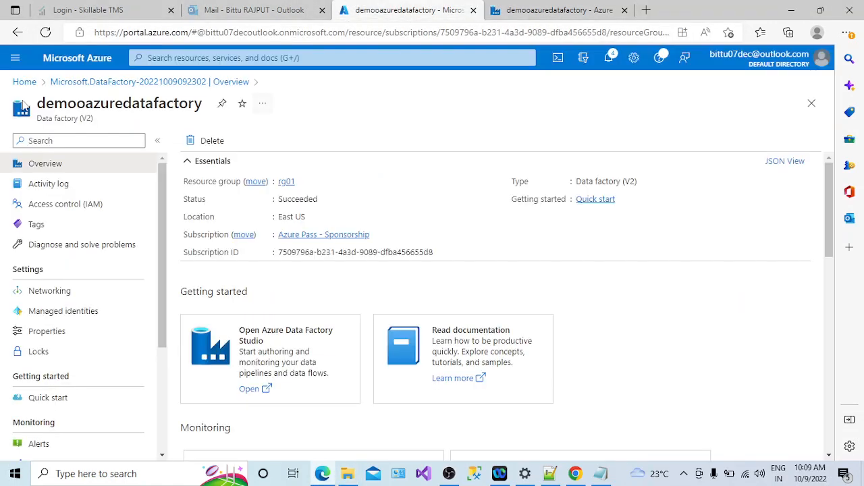
click(24, 81)
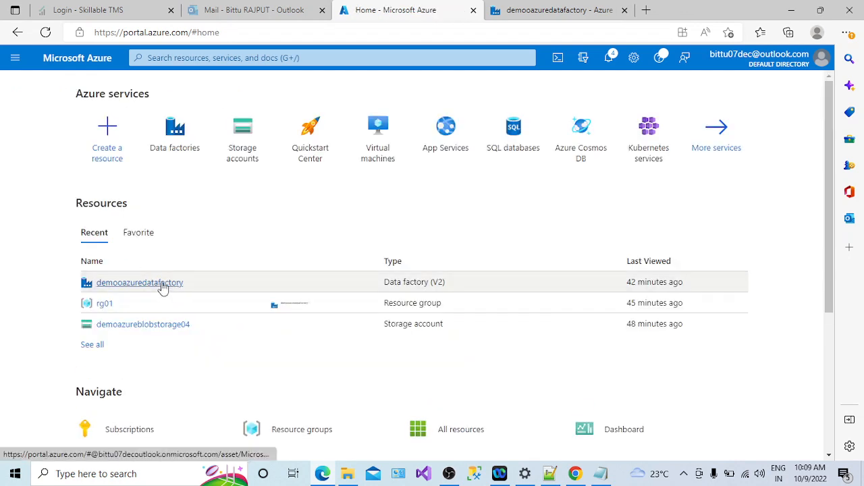
click(162, 286)
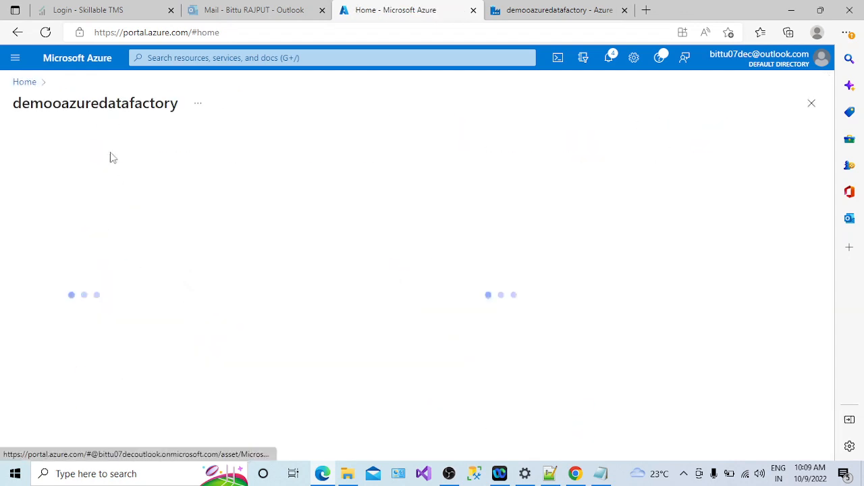
click(24, 82)
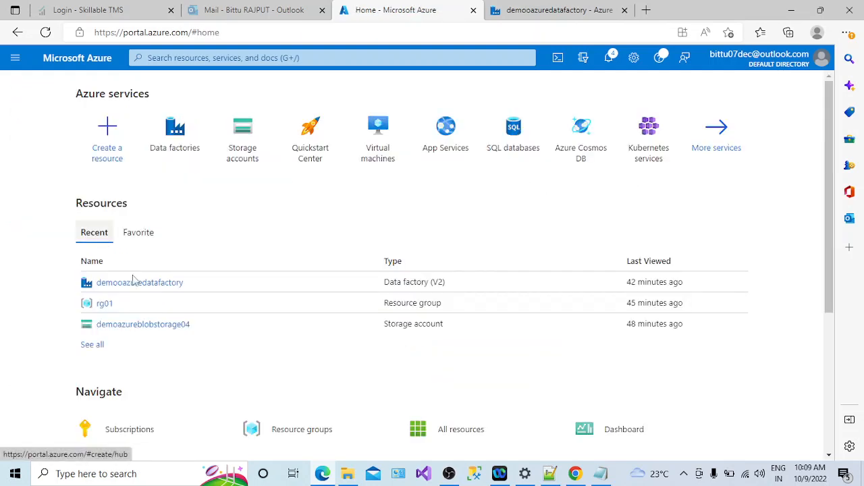
click(154, 324)
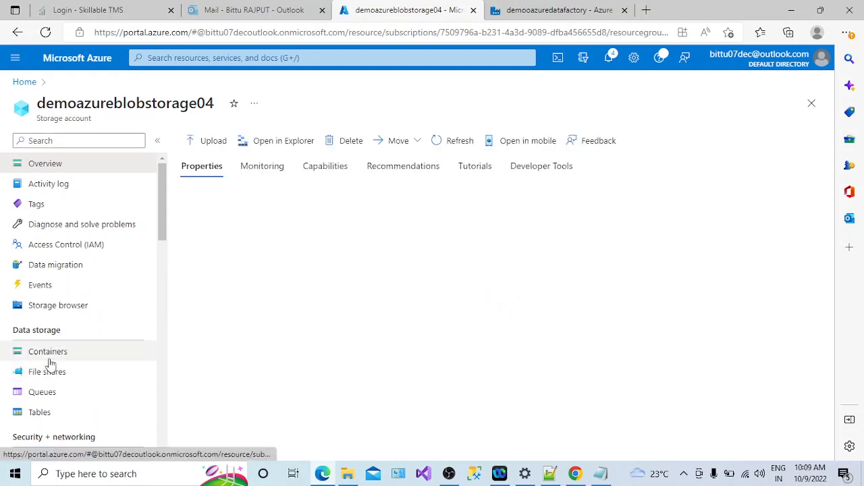
click(50, 358)
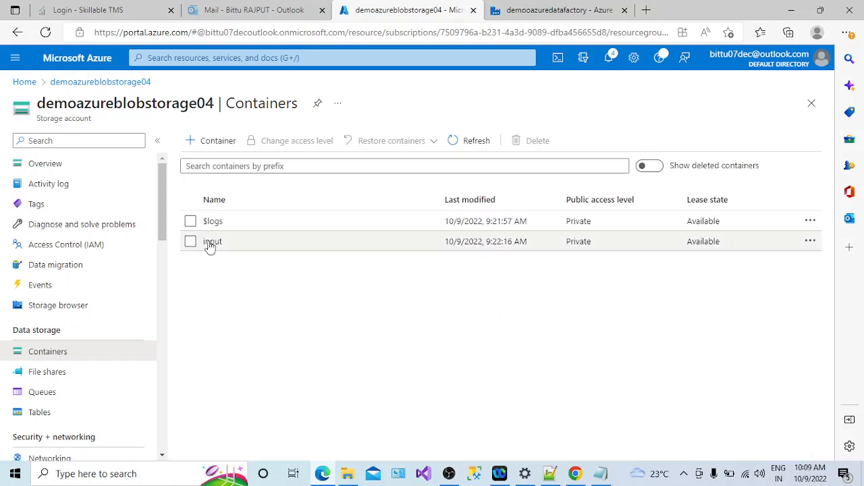
click(211, 241)
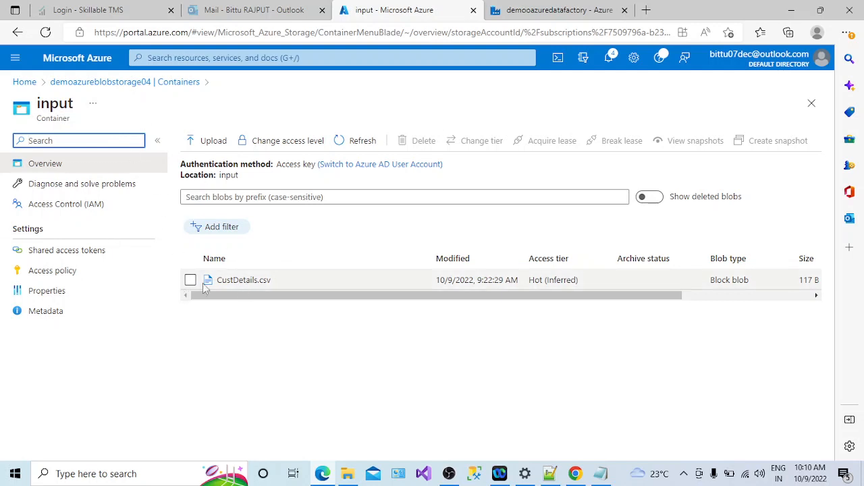
Step: Open CustDetails.csv in the input container and examine its contents in the blob editor
click(260, 281)
click(260, 283)
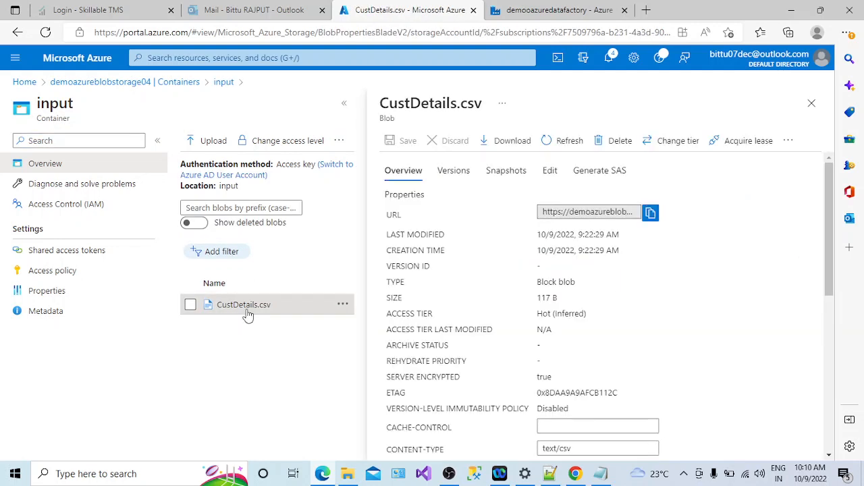
click(550, 170)
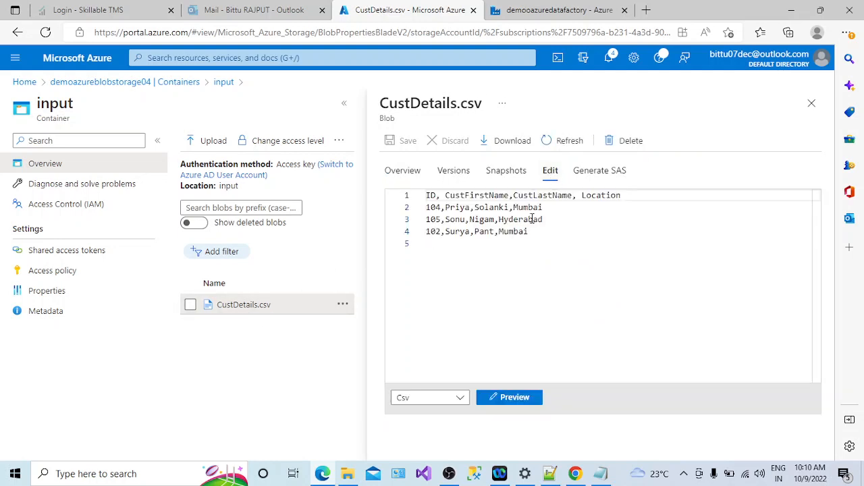
click(490, 207)
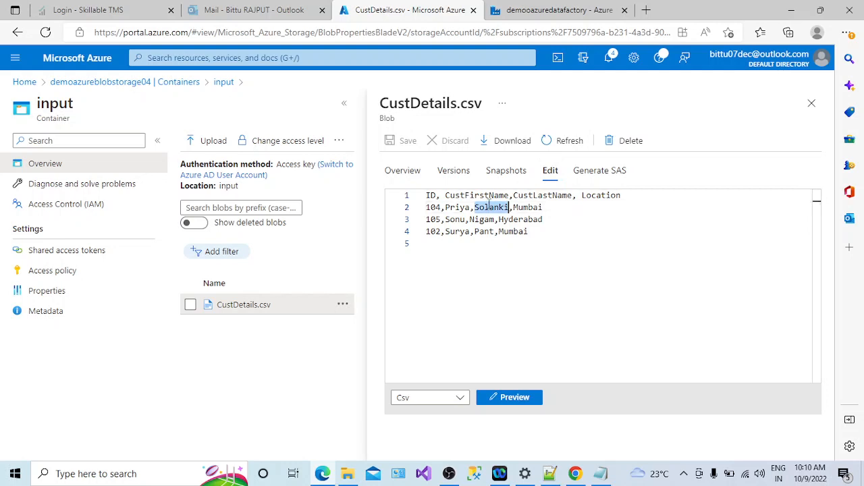
Step: Examine the header columns and the data rows of CustDetails.csv, and close the blob
click(431, 195)
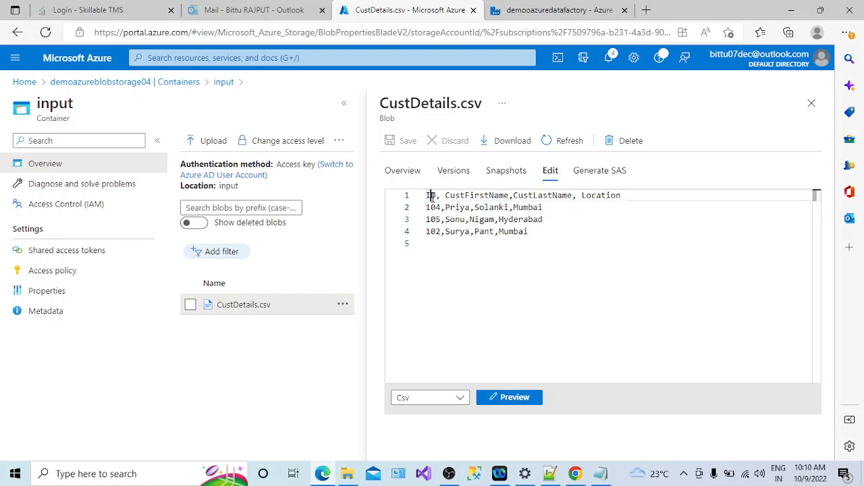
double_click(505, 195)
click(544, 195)
click(598, 206)
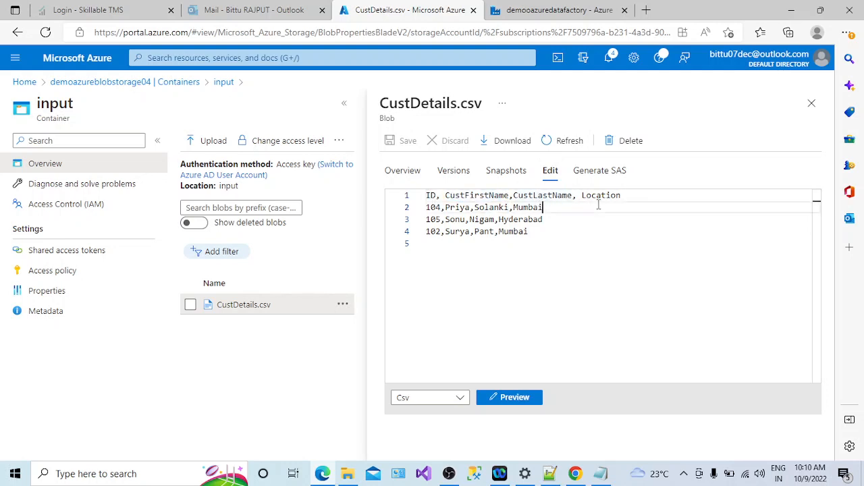
drag(528, 232, 426, 207)
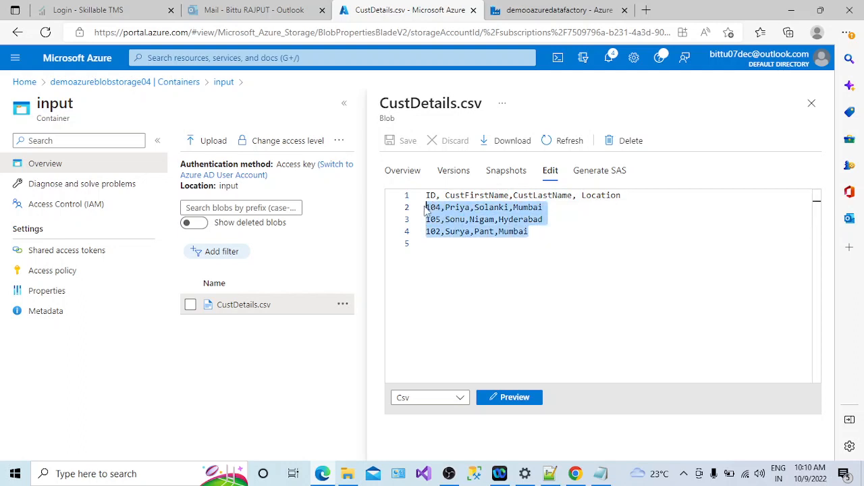
drag(624, 195, 445, 196)
drag(531, 231, 426, 208)
click(812, 102)
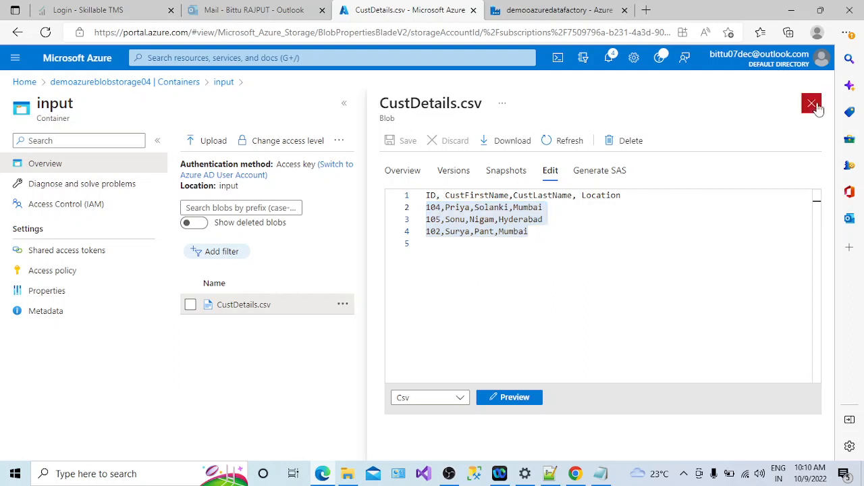
Step: Close the open Data Factory Studio tab containing pipeline1 and discard its unpublished changes
click(538, 13)
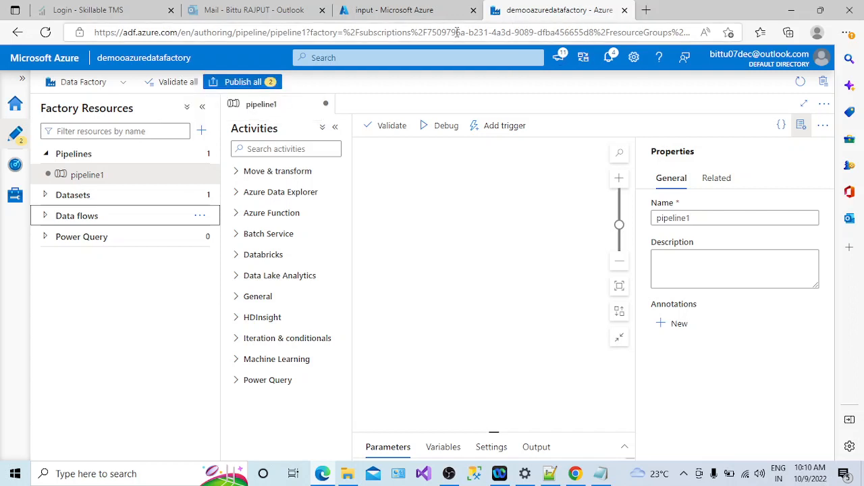
click(625, 11)
click(478, 101)
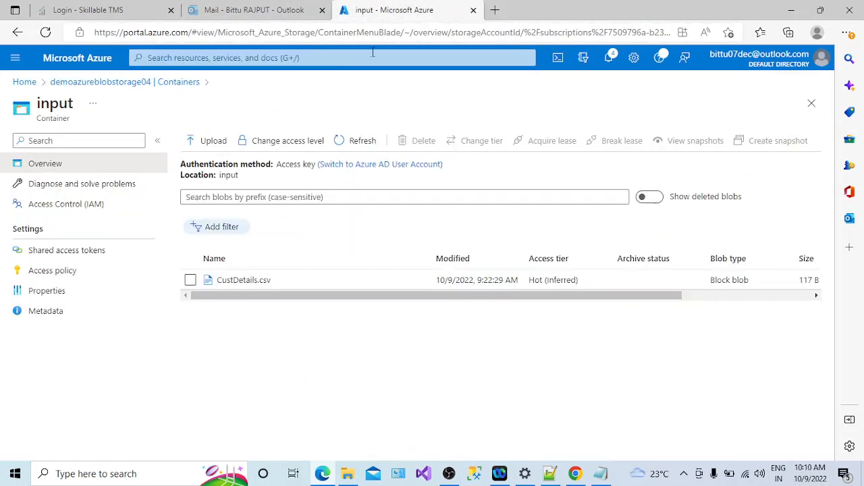
Step: Open the demooazuredatafactory resource from the portal home, launch its Data Factory Studio and go to the authoring area
click(32, 85)
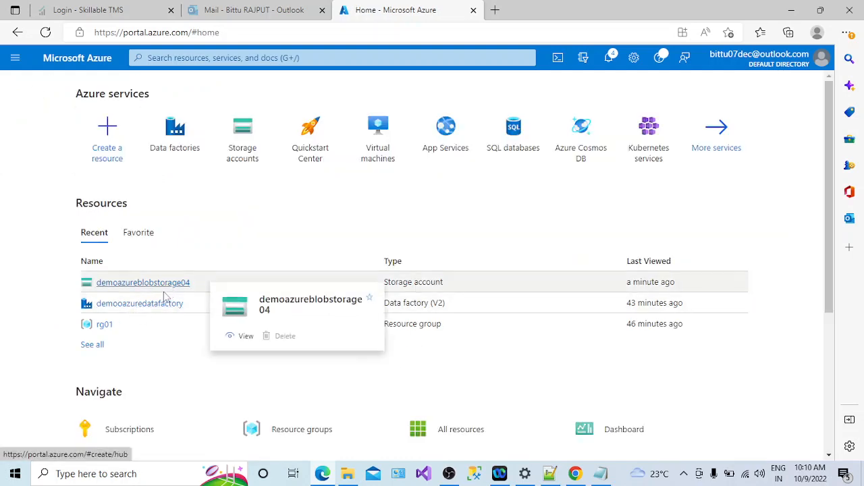
click(163, 305)
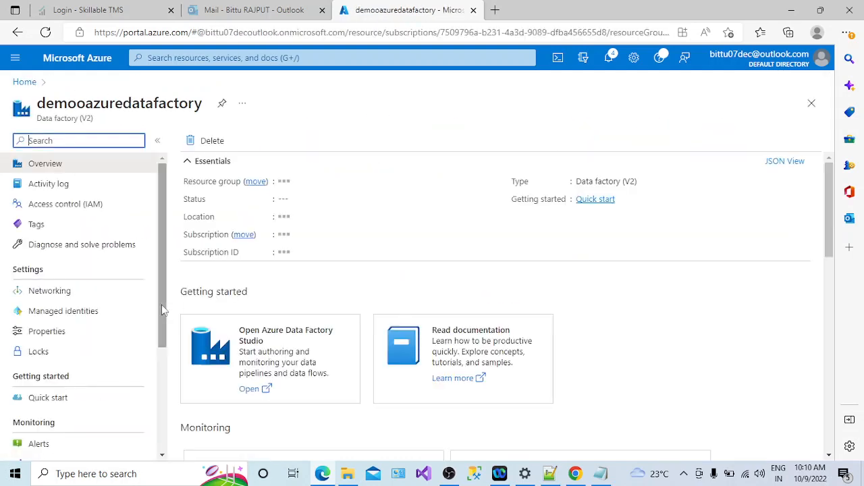
click(251, 390)
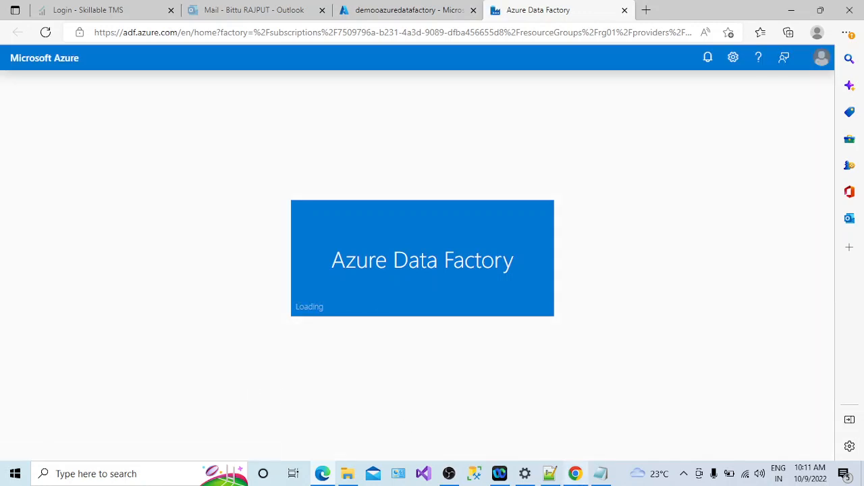
click(677, 475)
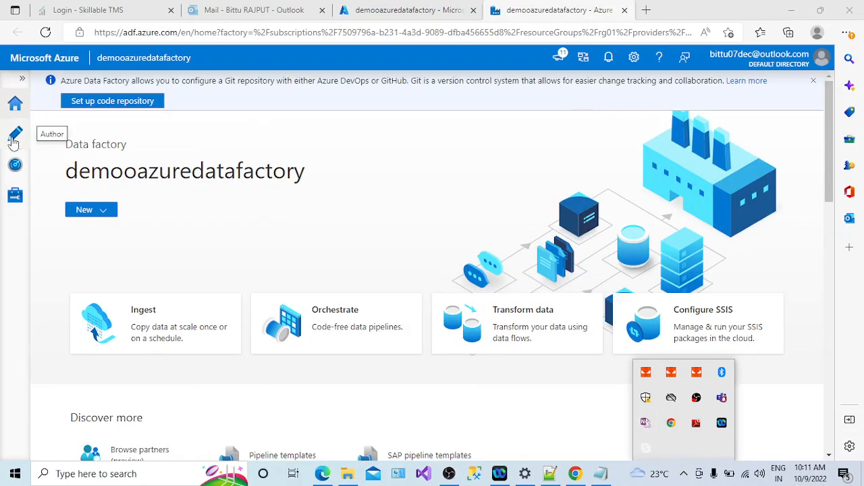
click(16, 136)
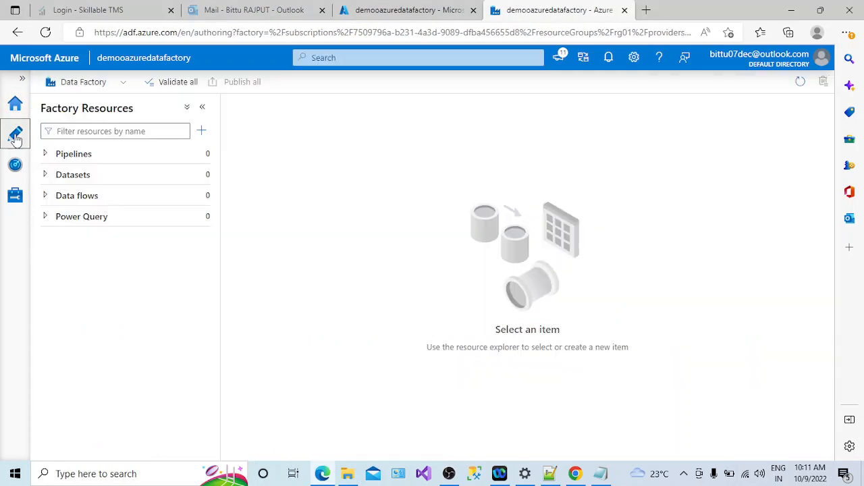
Step: Create a new data flow named DF_SchemaModifier and hide its properties
click(46, 197)
click(201, 197)
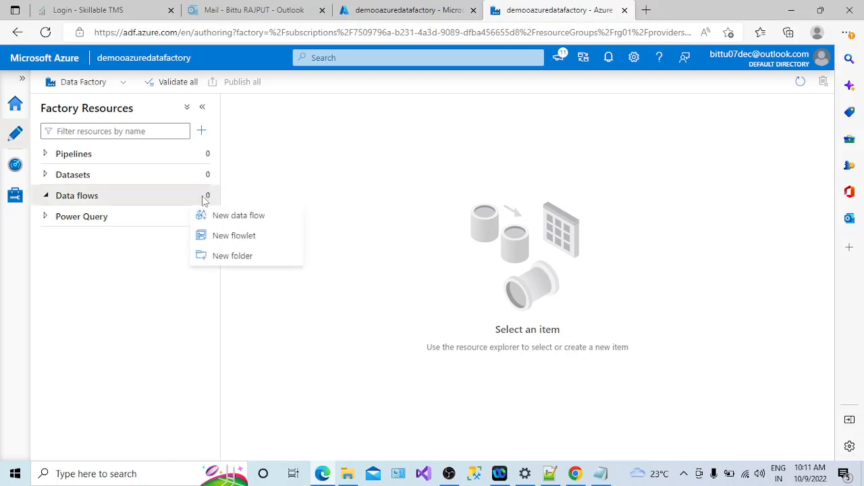
click(238, 222)
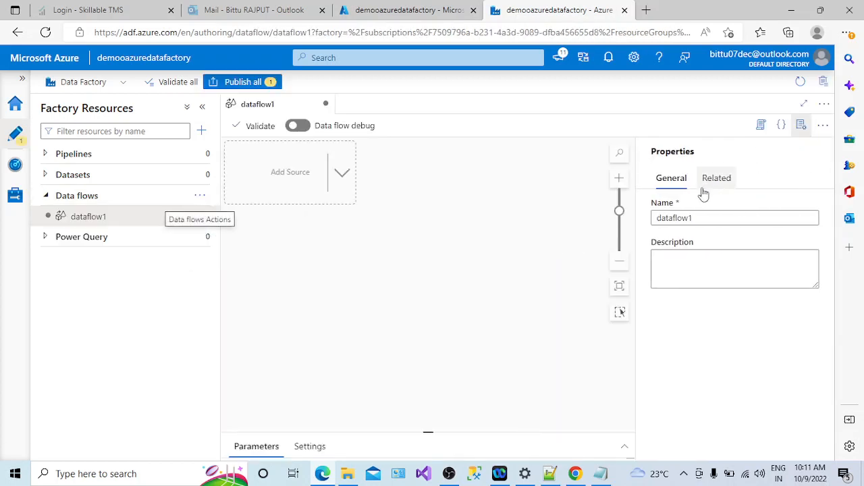
drag(703, 216, 645, 218)
text(DF_S)
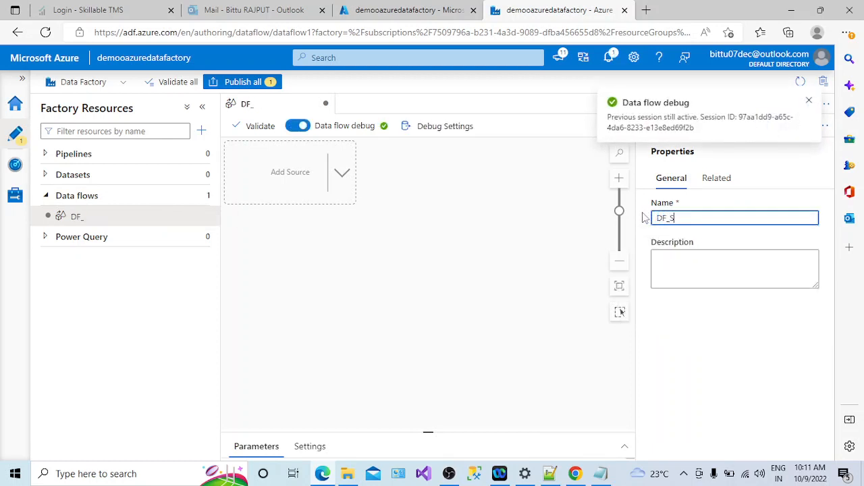
text(chemaModifier)
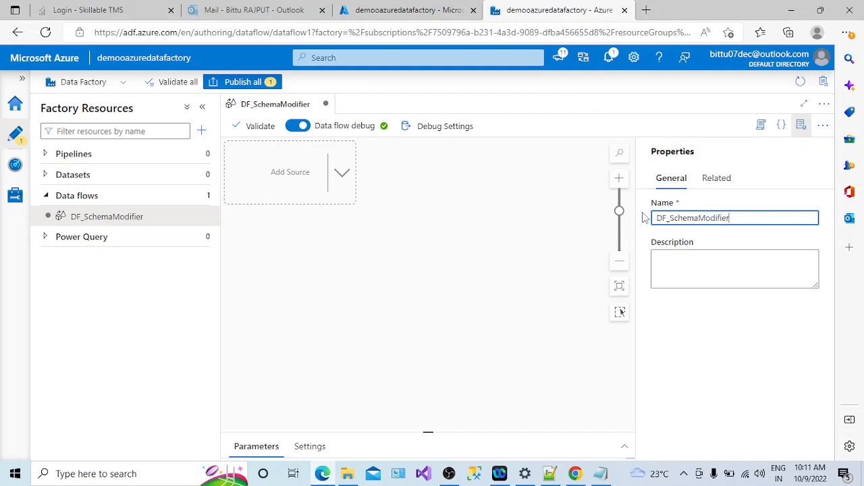
click(712, 263)
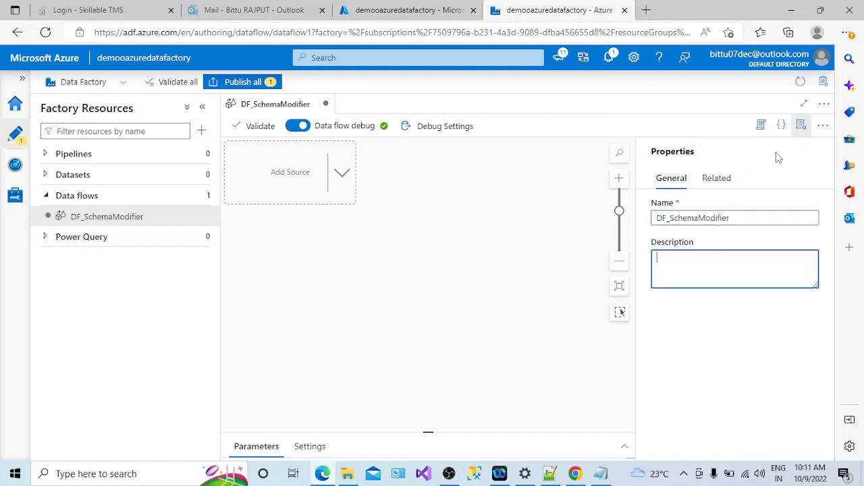
click(801, 127)
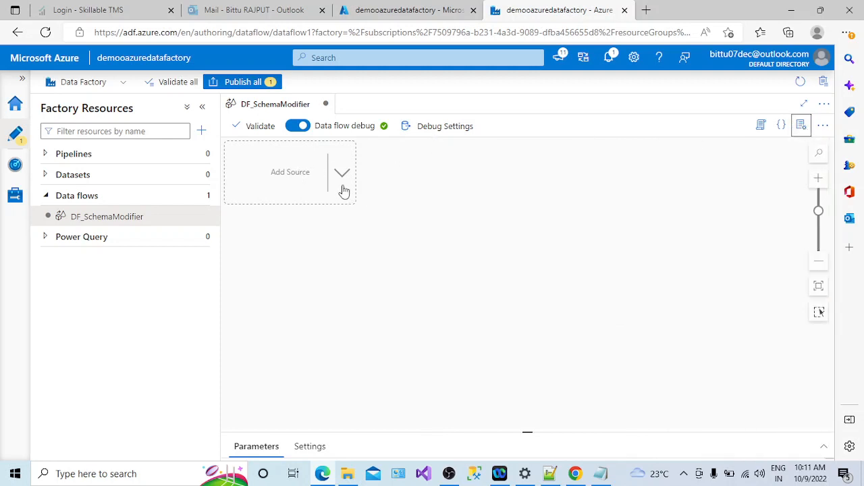
Step: Add a source to the DF_SchemaModifier data flow and enlarge the area showing its source settings
click(202, 106)
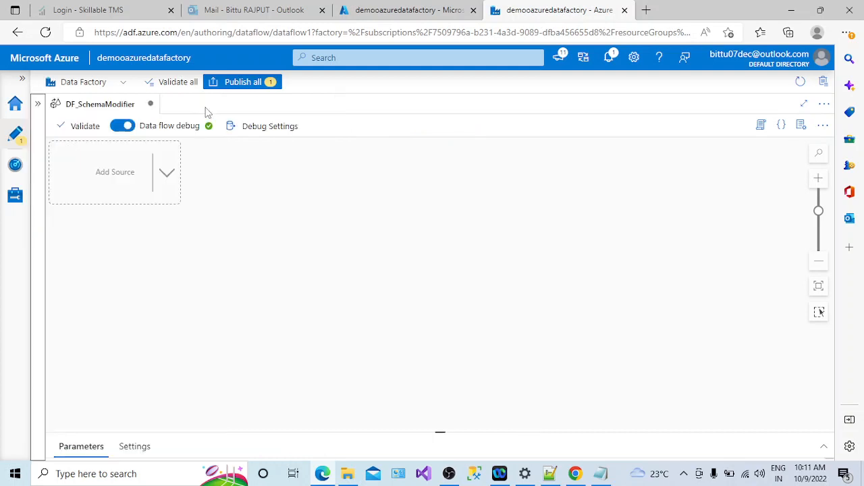
click(170, 179)
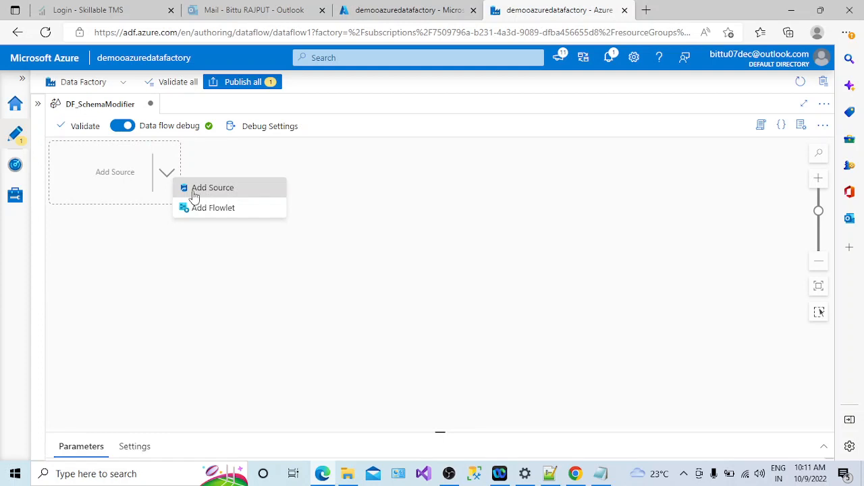
click(200, 194)
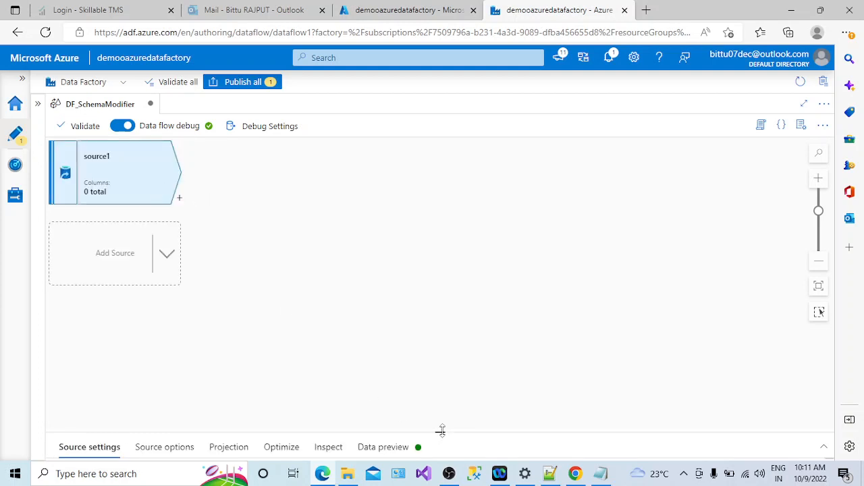
drag(440, 431, 443, 291)
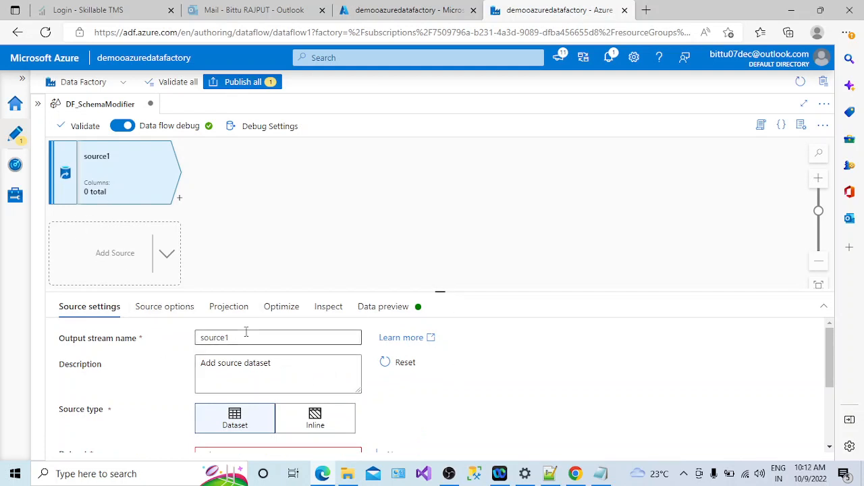
drag(440, 291, 434, 227)
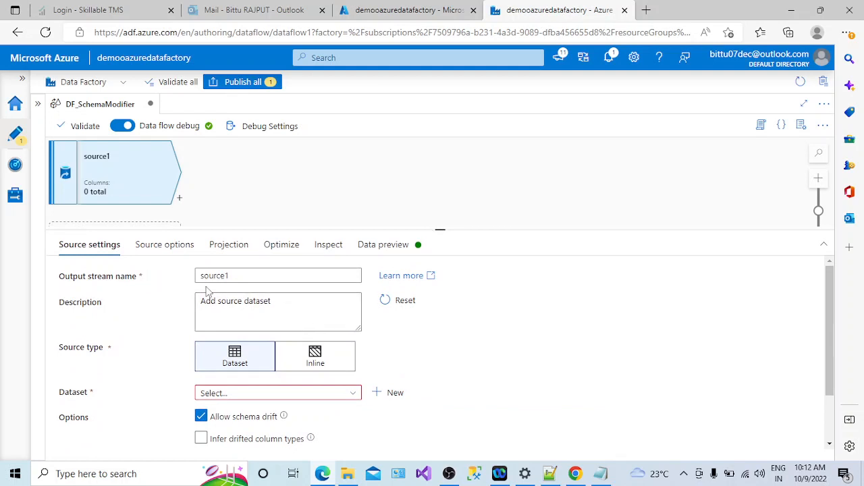
Step: Name the source's output stream srccustdata
click(239, 276)
drag(239, 276, 179, 283)
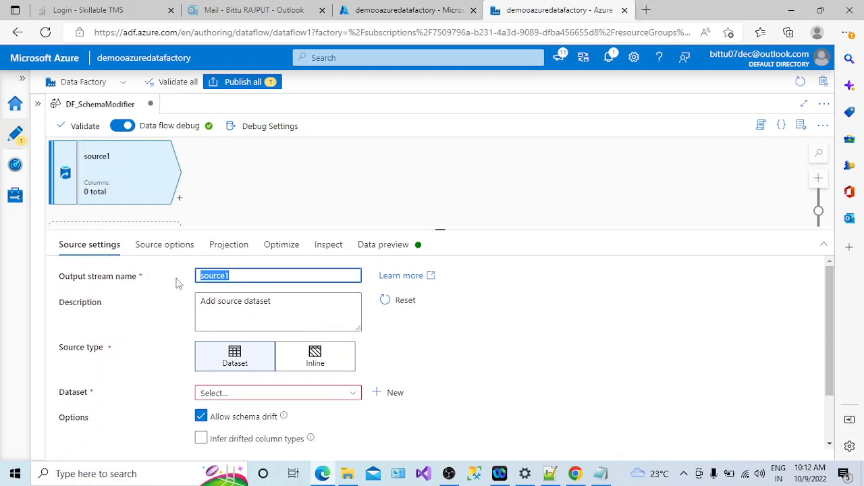
text(e)
text(custdata)
click(203, 280)
text(src)
click(282, 312)
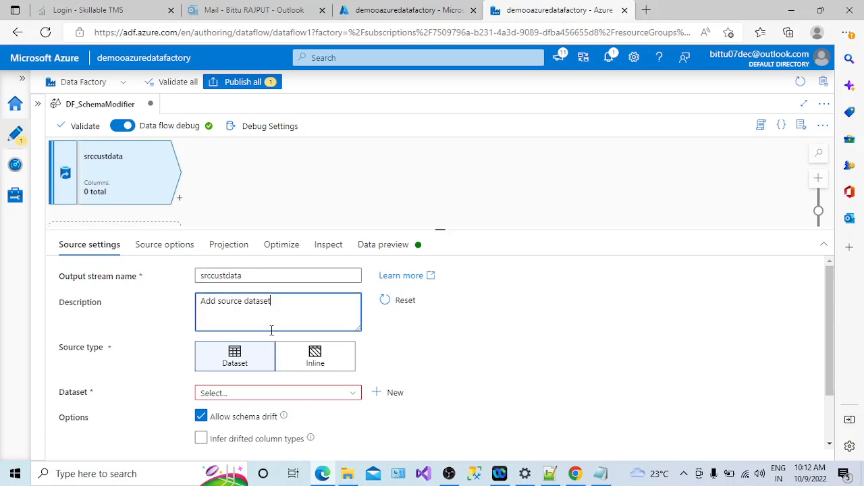
drag(293, 308, 207, 307)
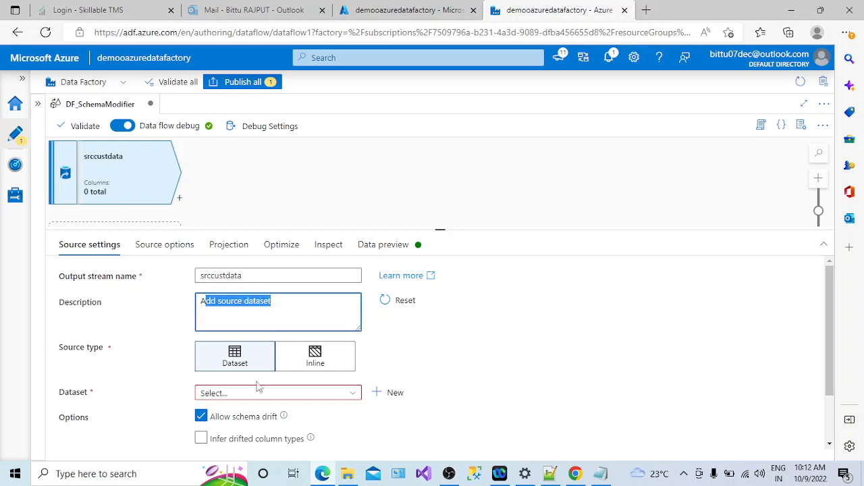
Step: Start a new dataset for the srccustdata source with Azure Blob Storage as data store and DelimitedText as format
click(299, 394)
click(441, 372)
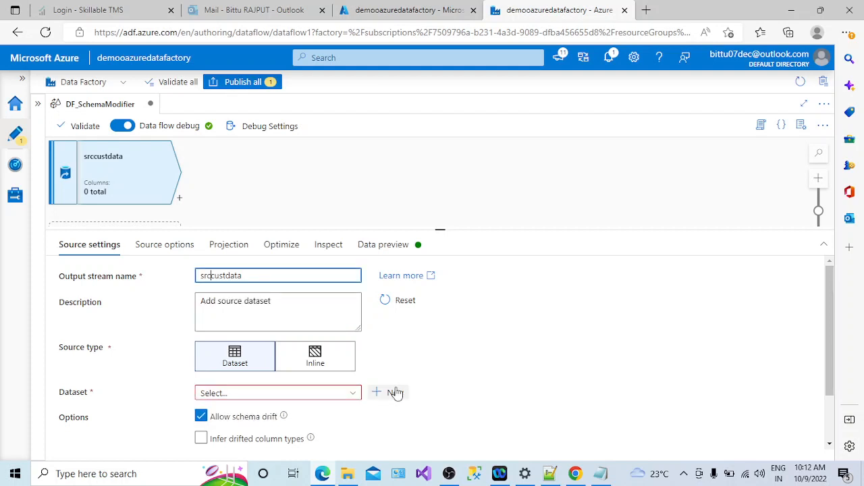
click(399, 395)
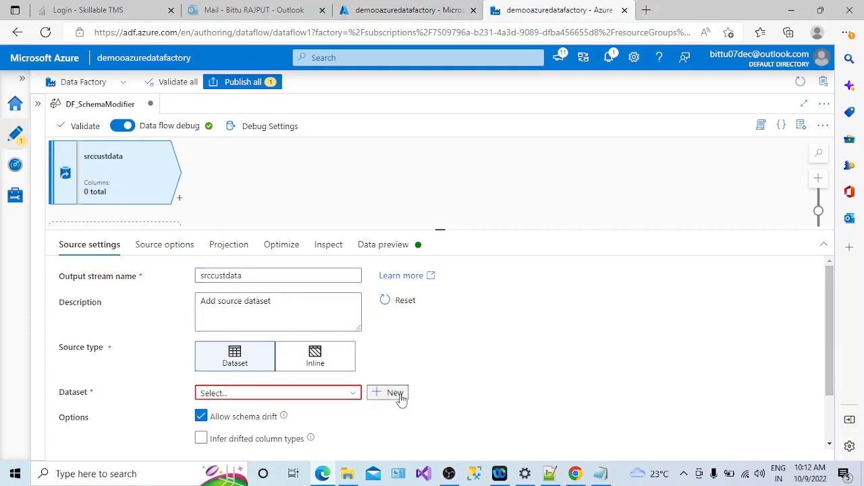
click(619, 276)
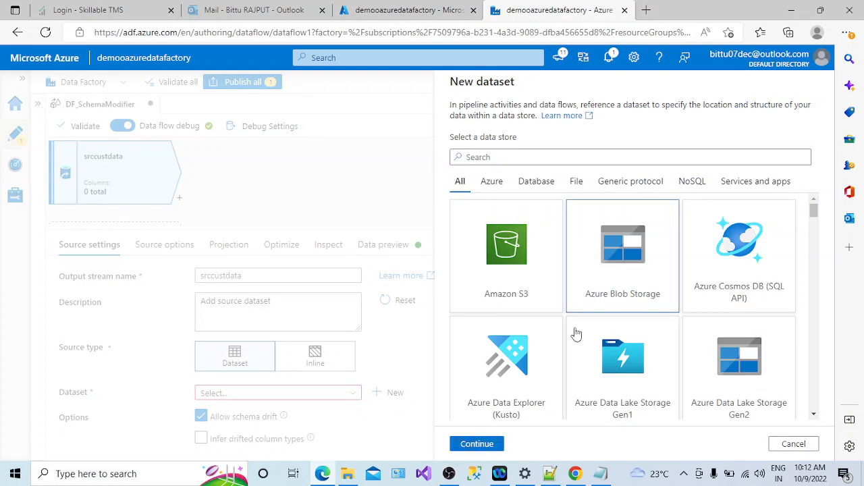
click(477, 442)
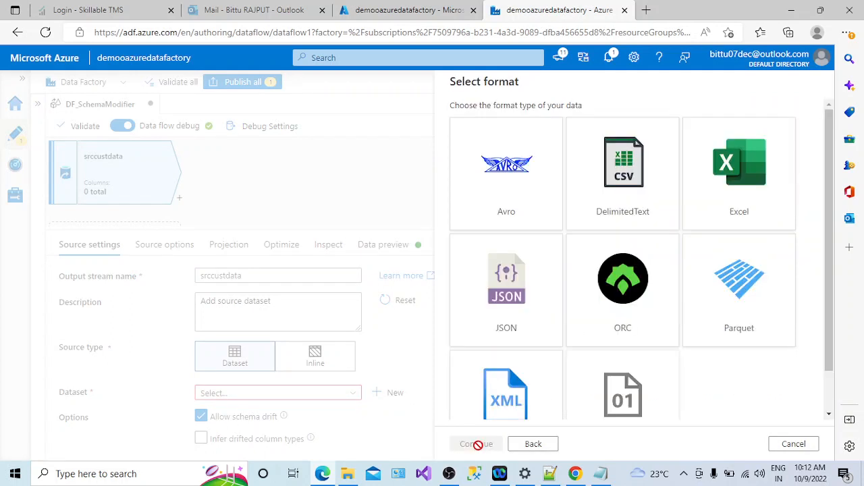
click(617, 202)
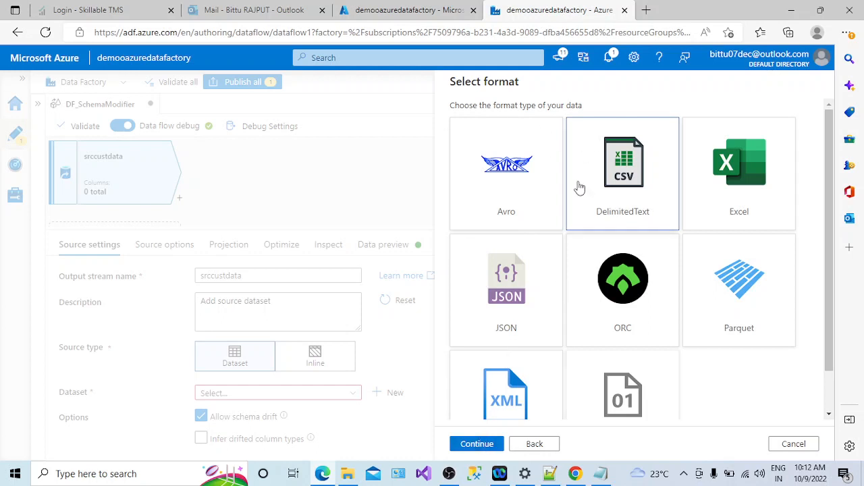
click(472, 445)
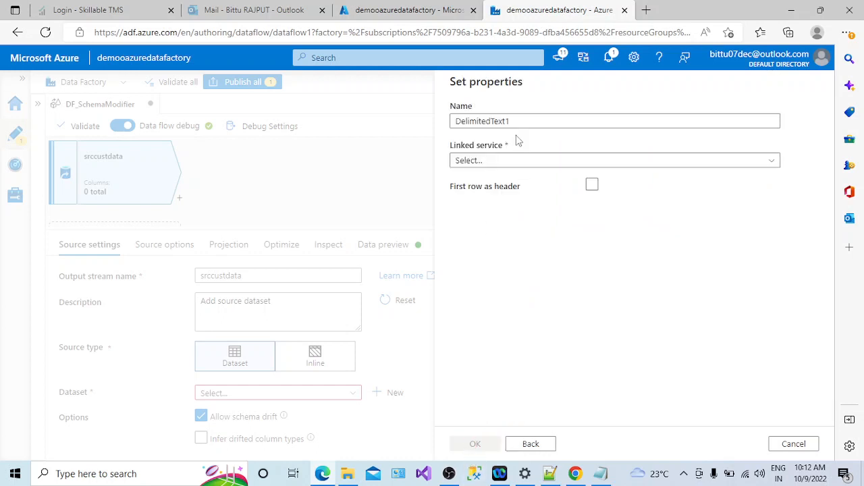
Step: Name the new dataset ds_custdatafile and assign it the ls_blobstorage linked service
drag(517, 122, 440, 126)
text(ds)
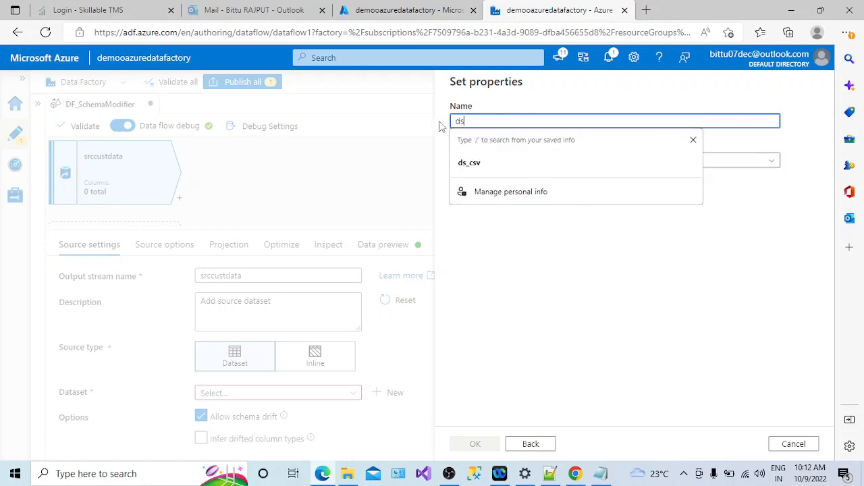
text(_custdatafile)
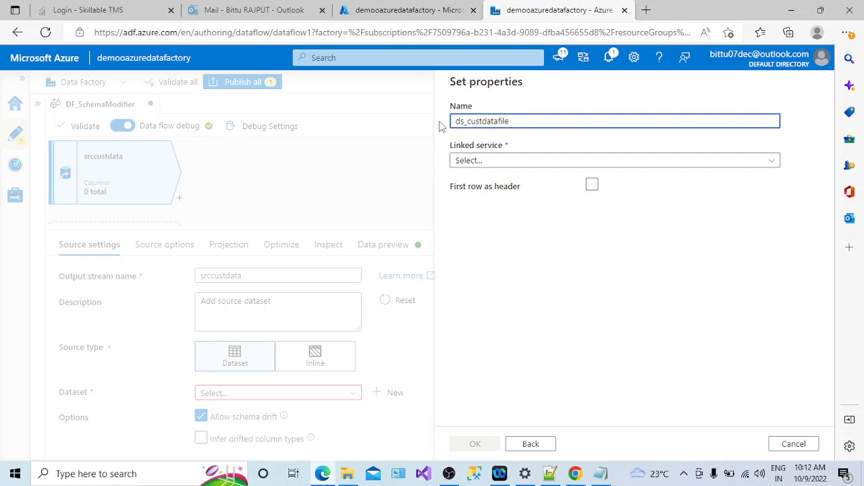
click(511, 160)
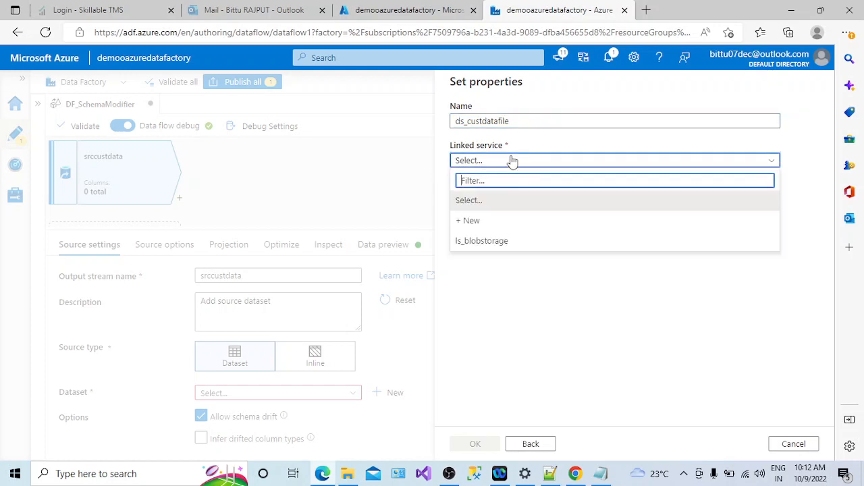
click(483, 247)
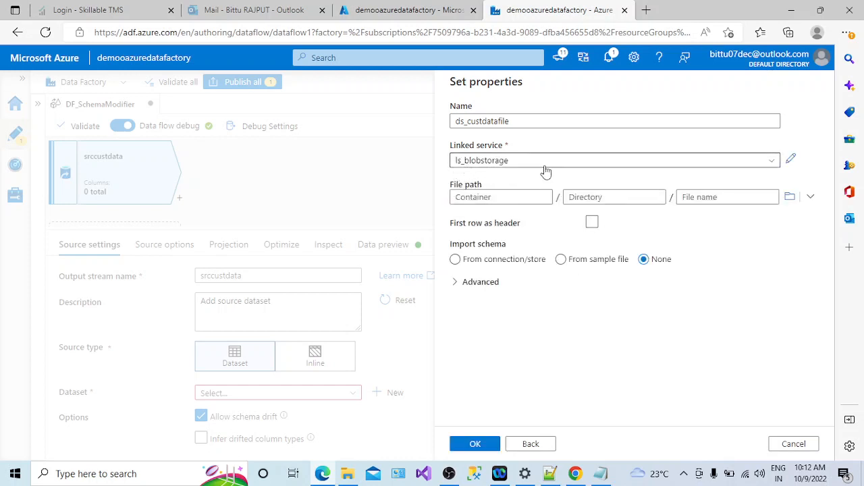
Step: Set the dataset's file path to CustDetails.csv in the input container of the blob storage
click(789, 197)
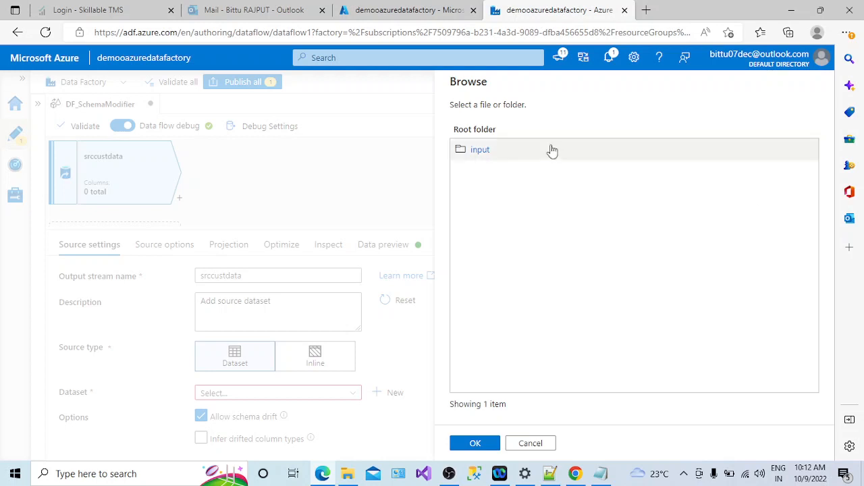
click(479, 151)
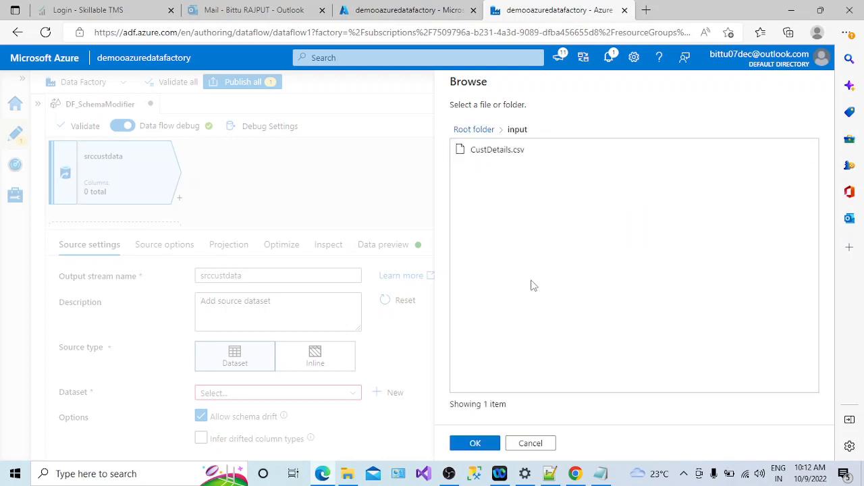
click(496, 151)
click(475, 445)
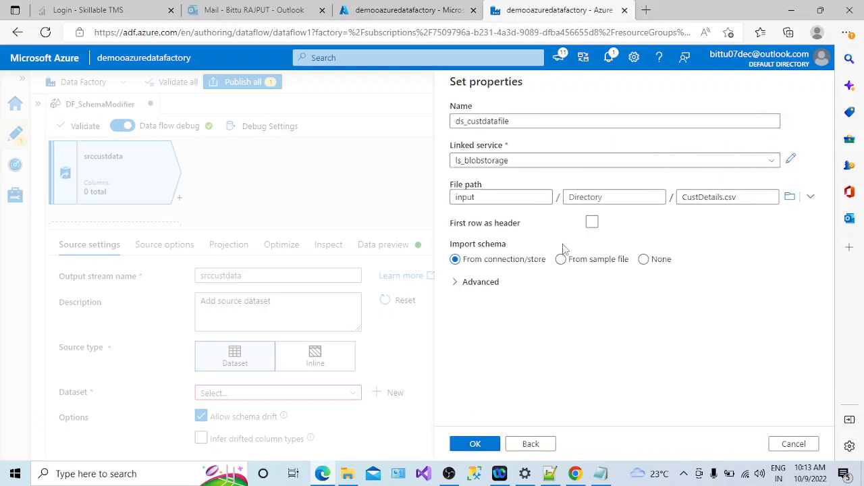
Step: Treat the first row of CustDetails.csv as header and create the ds_custdatafile dataset for the srccustdata source
click(592, 224)
click(592, 224)
click(477, 444)
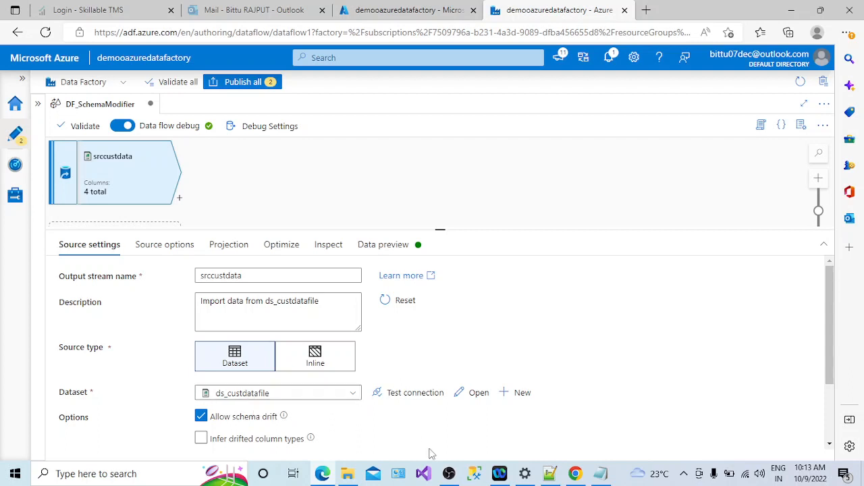
Step: Examine the srccustdata source's settings, its source options and the column types in its projection
drag(829, 377, 834, 430)
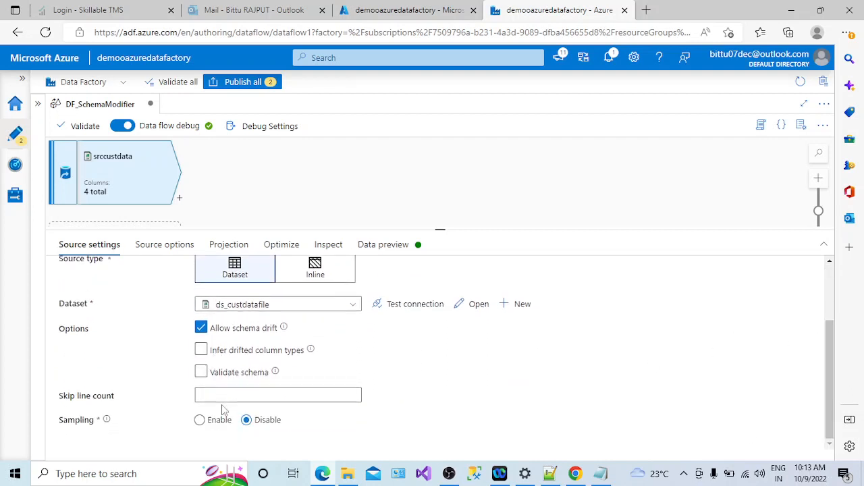
drag(828, 378, 826, 299)
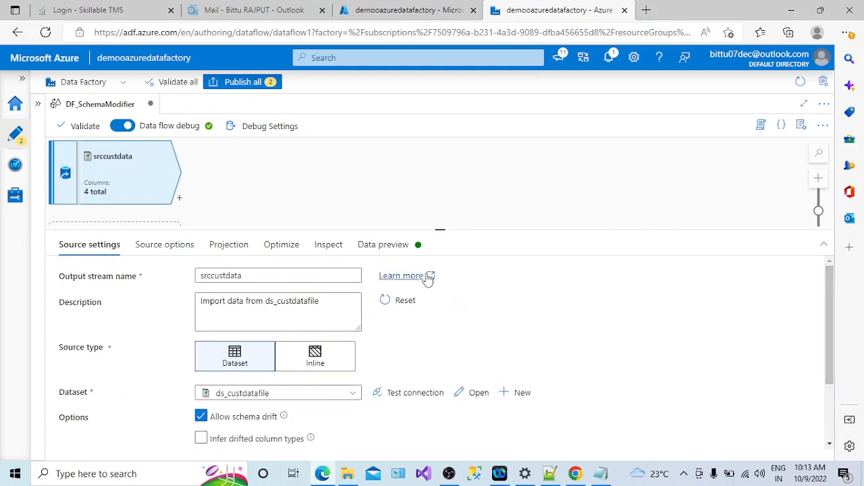
click(187, 247)
click(97, 246)
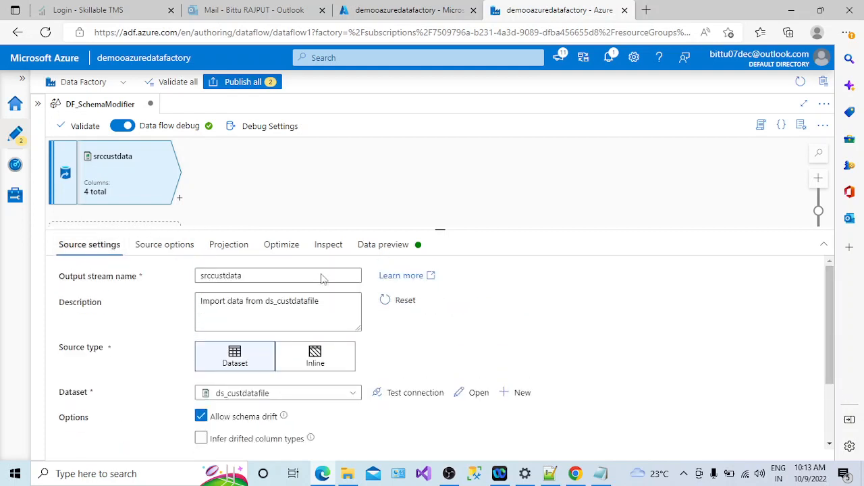
mouse_move(827, 305)
mouse_down()
mouse_move(829, 380)
mouse_move(822, 299)
mouse_up()
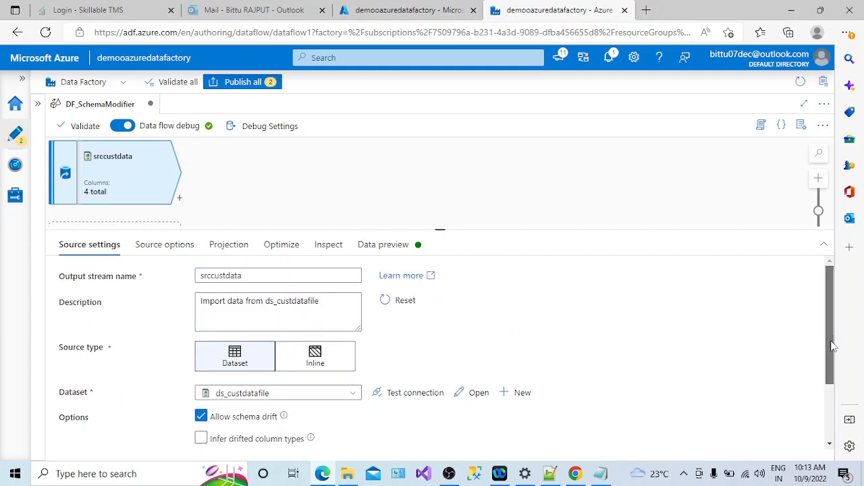
drag(829, 344, 831, 435)
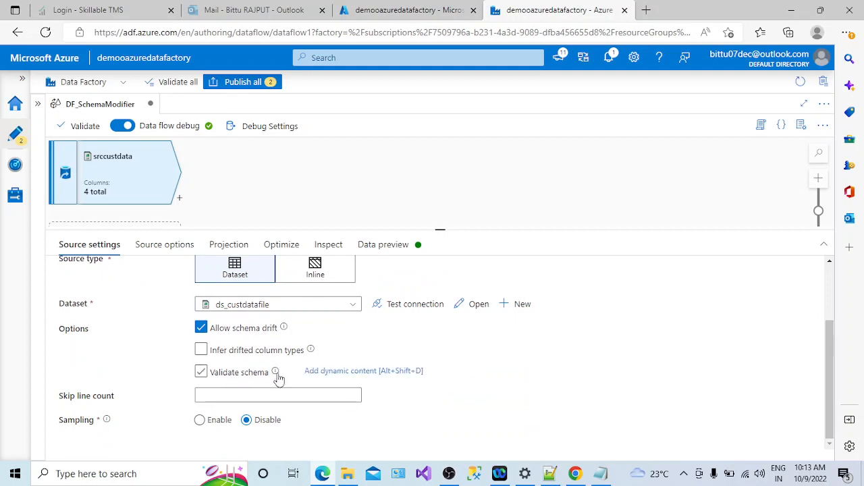
drag(831, 401, 833, 282)
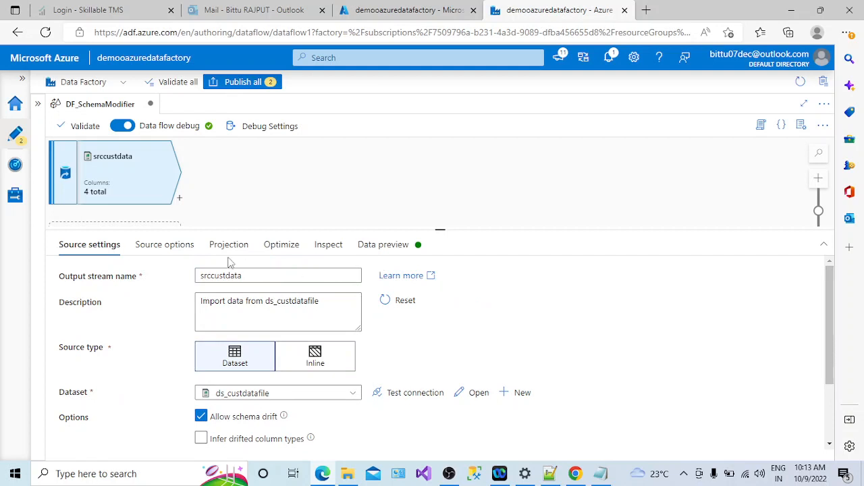
click(174, 254)
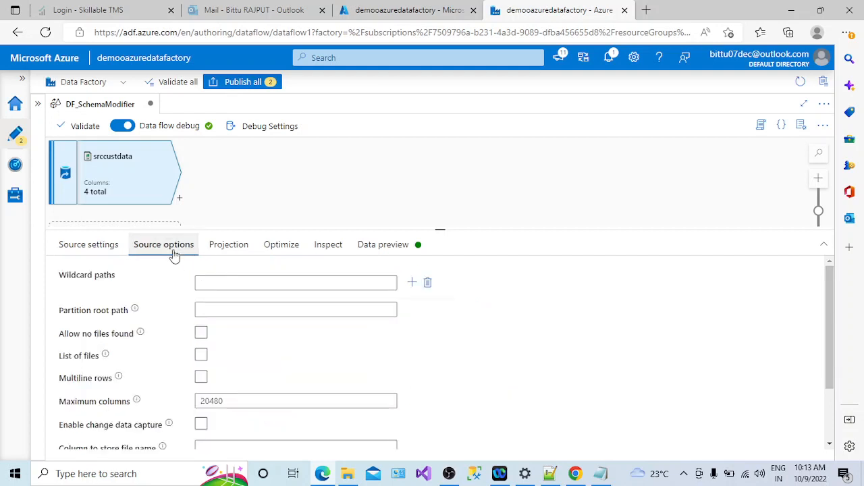
click(93, 245)
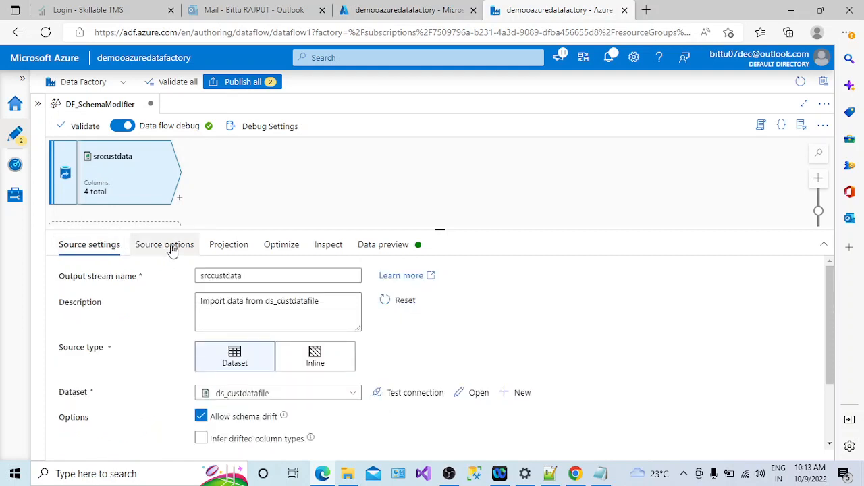
click(173, 250)
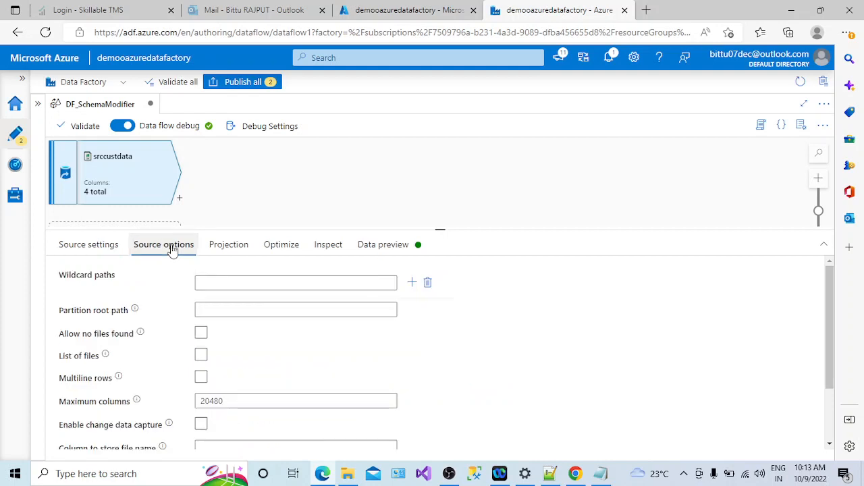
click(223, 257)
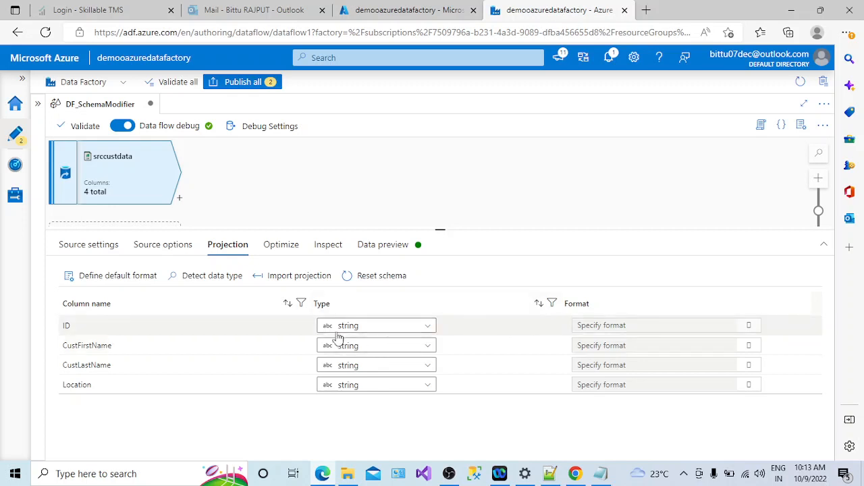
Step: Set the srccustdata source's partition option to Single partition and refresh its data preview
click(280, 255)
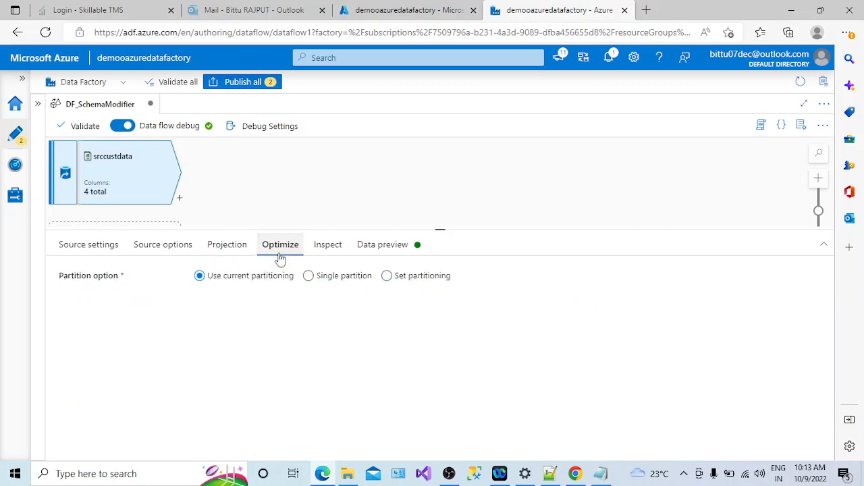
click(308, 280)
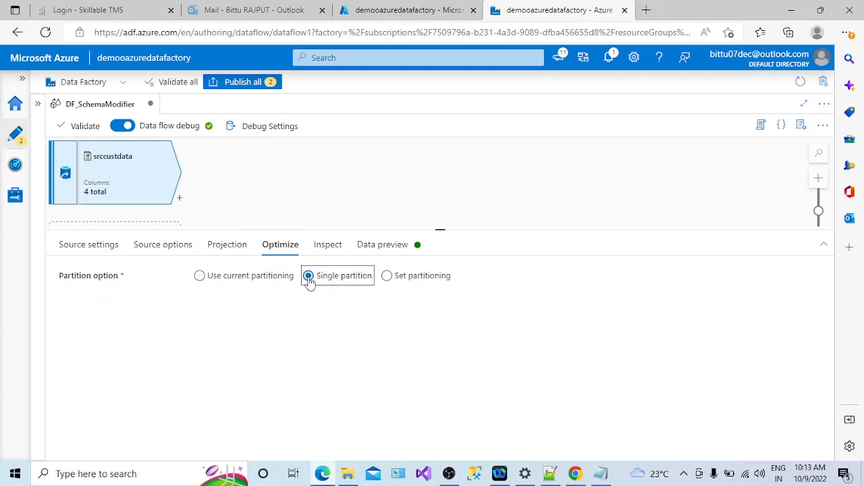
click(383, 248)
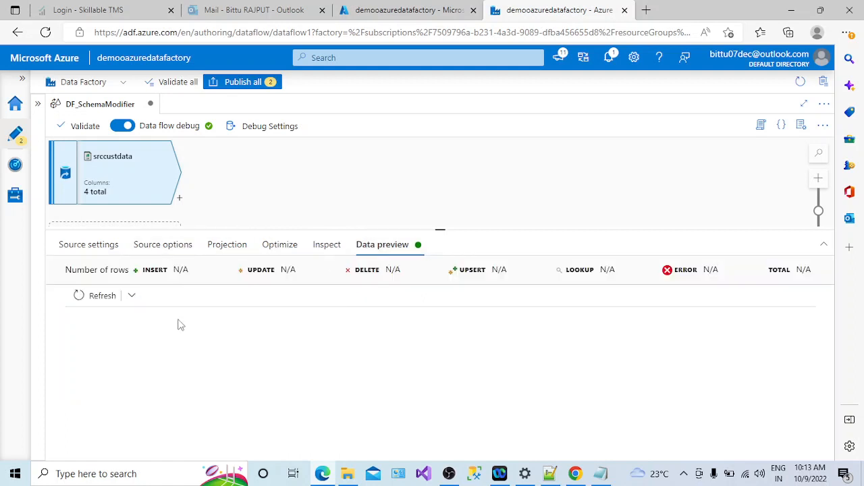
click(99, 296)
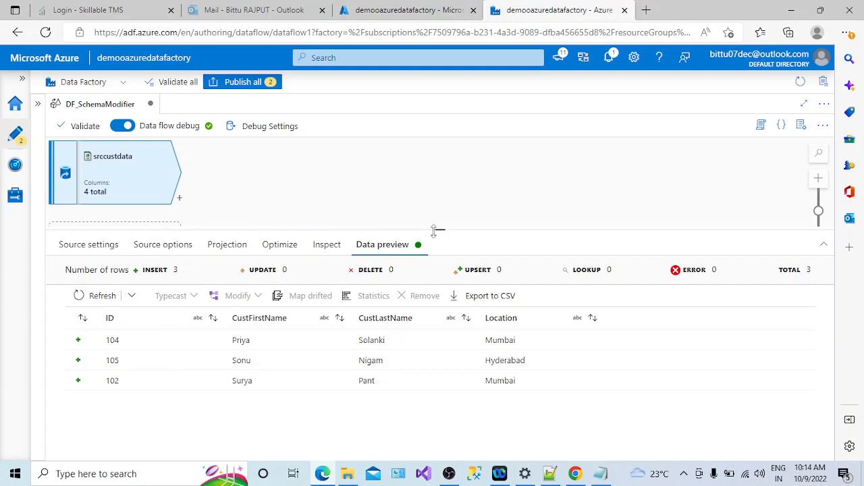
Step: Review the transformation categories available after srccustdata, from multiple inputs/outputs to destination, against the category notes in Notepad
drag(438, 231, 437, 301)
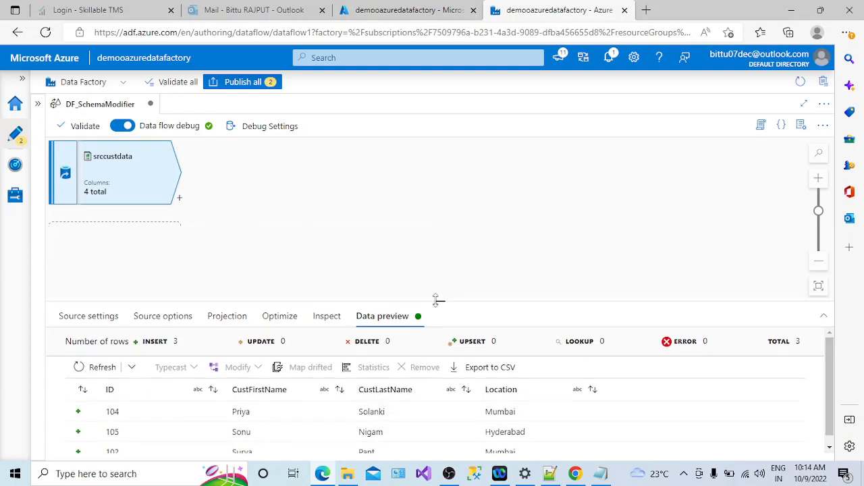
click(180, 201)
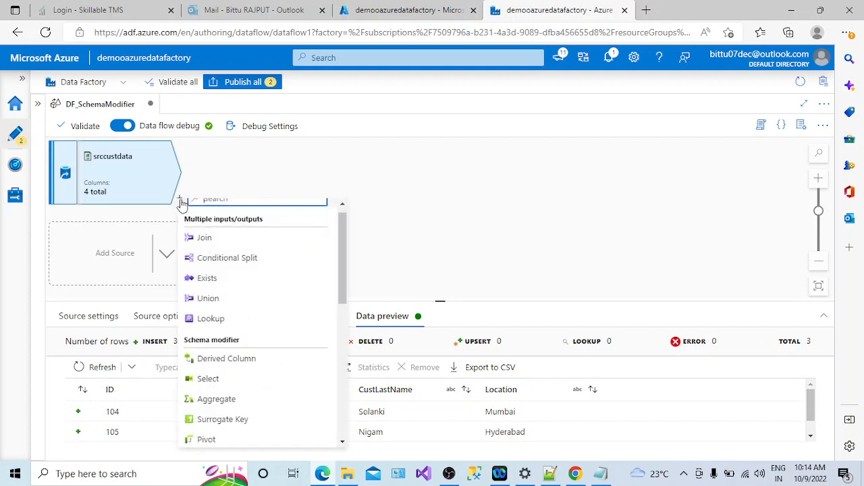
mouse_move(341, 255)
mouse_down()
mouse_move(342, 227)
mouse_move(347, 261)
mouse_move(344, 247)
mouse_up()
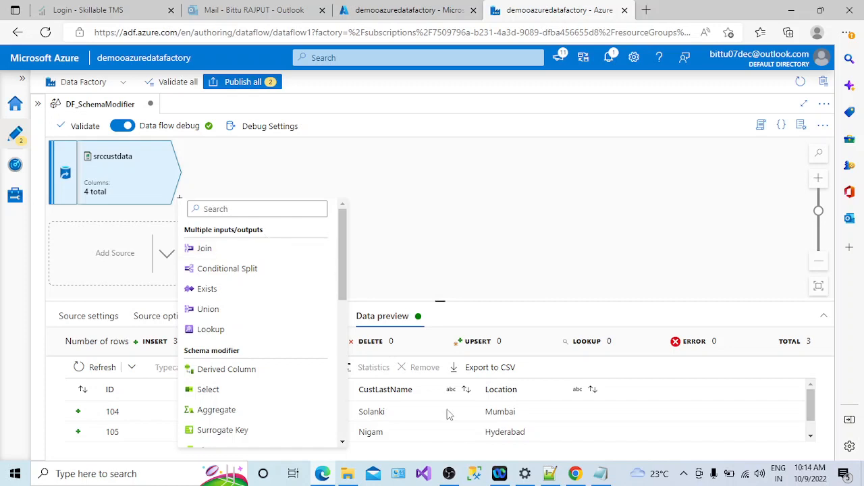
click(600, 473)
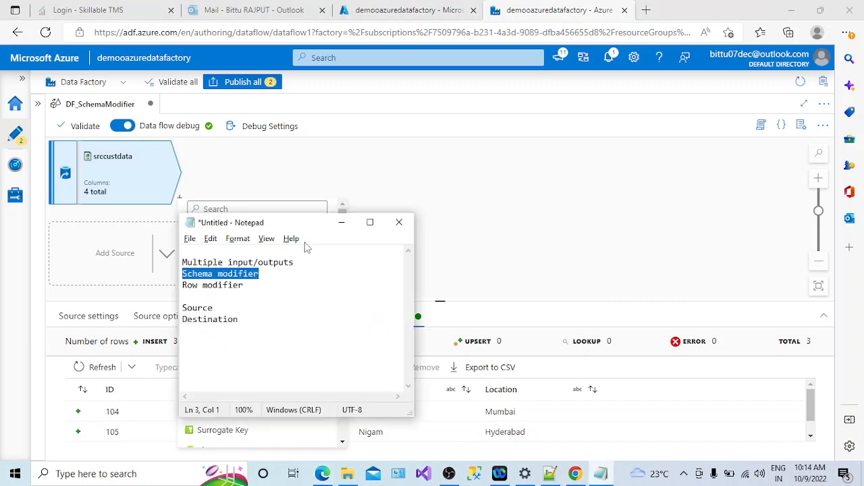
drag(294, 230, 507, 220)
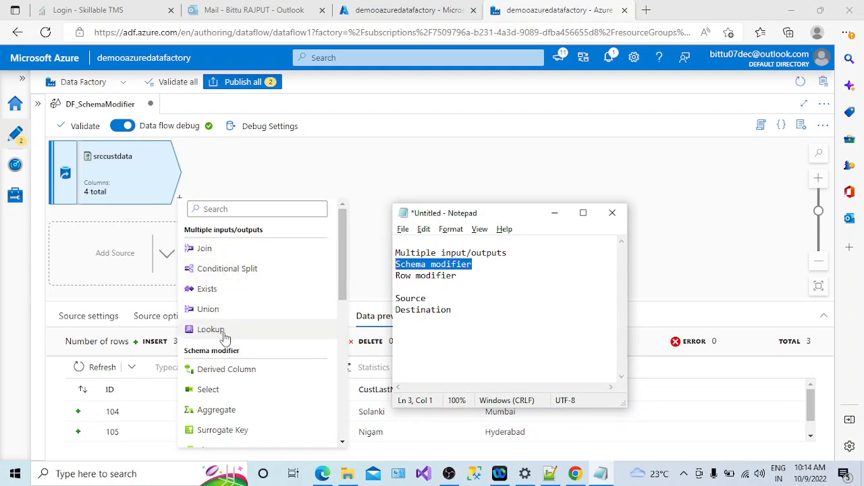
drag(201, 230, 263, 231)
drag(341, 271, 341, 318)
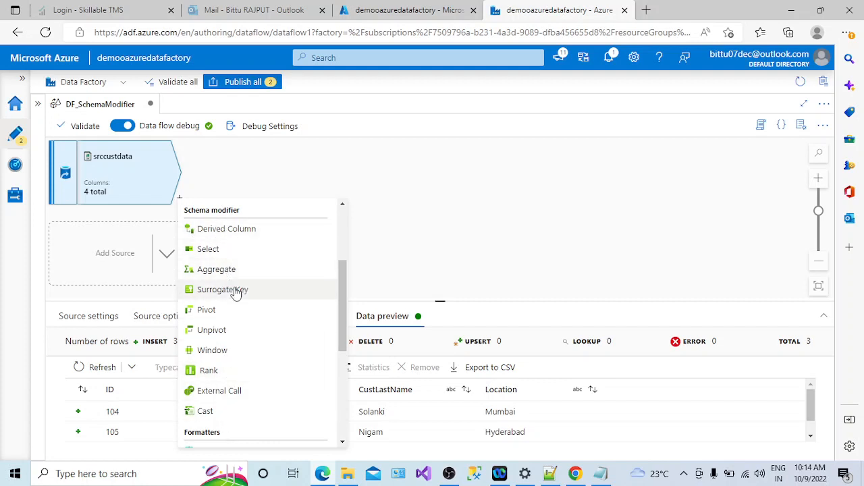
drag(344, 304, 341, 373)
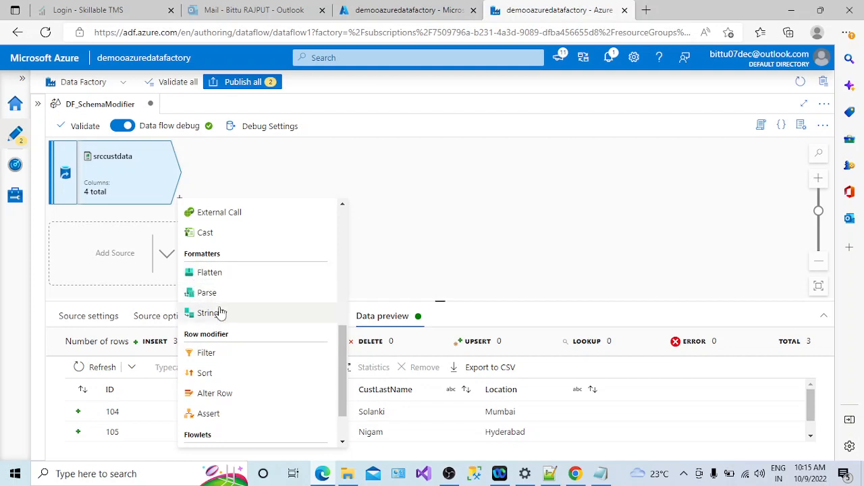
scroll(341, 375, down, 2)
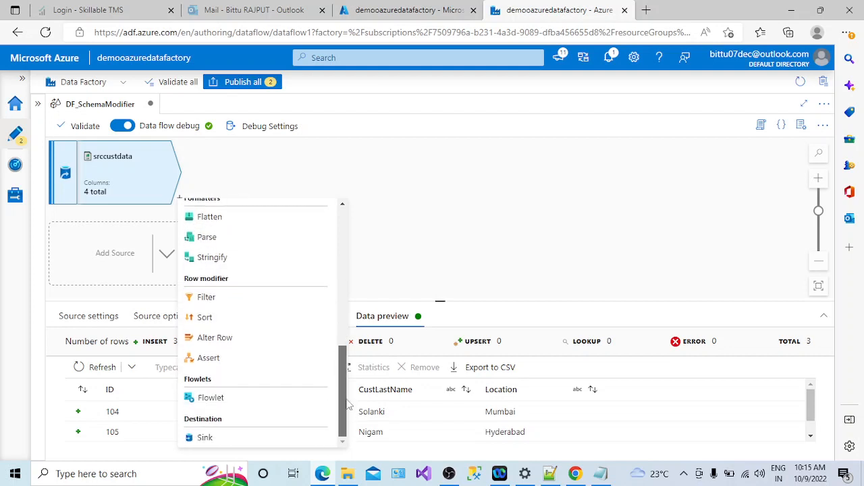
drag(347, 403, 326, 293)
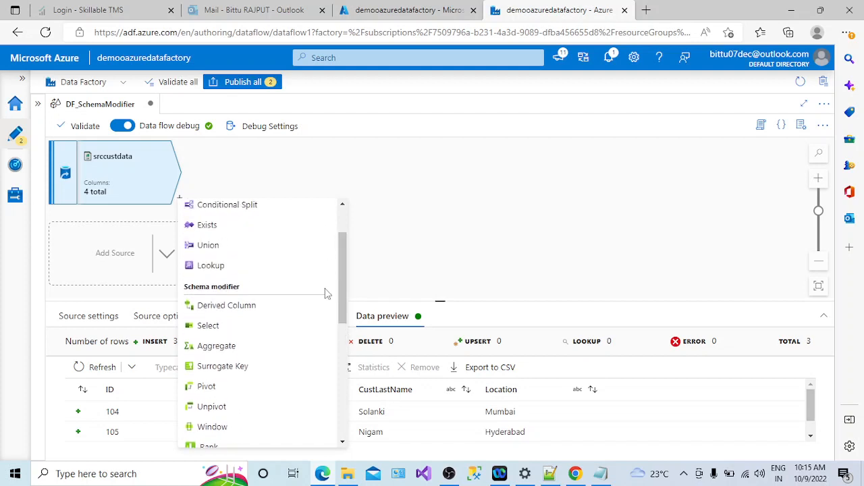
Step: Add a Derived Column transformation after srccustdata and enlarge the area showing its settings
click(216, 307)
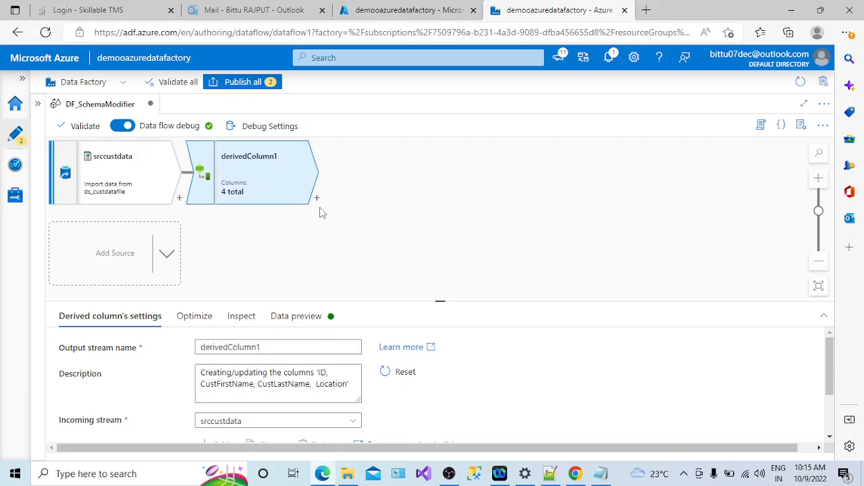
drag(436, 303, 426, 258)
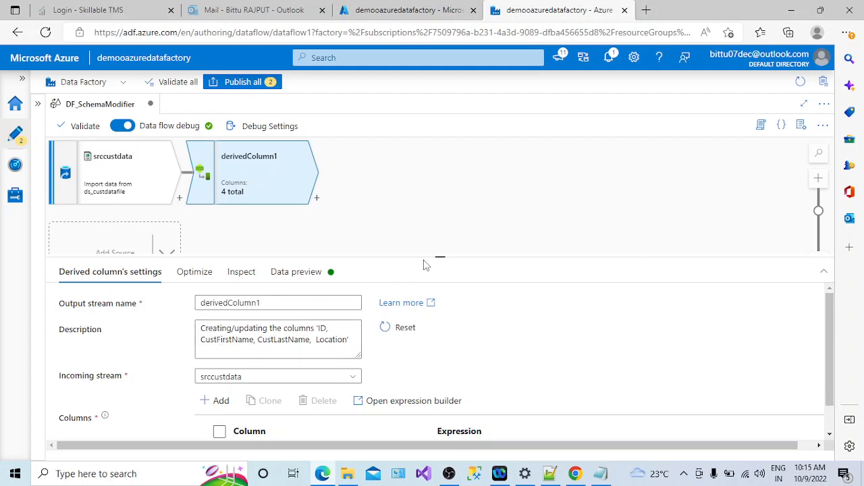
drag(437, 256, 436, 242)
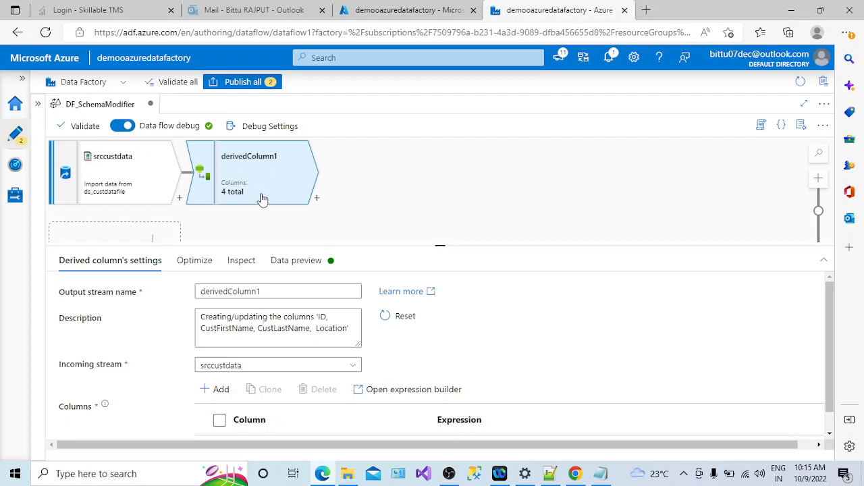
Step: Name the derived column transformation's output stream CustFullName
click(269, 292)
double_click(276, 291)
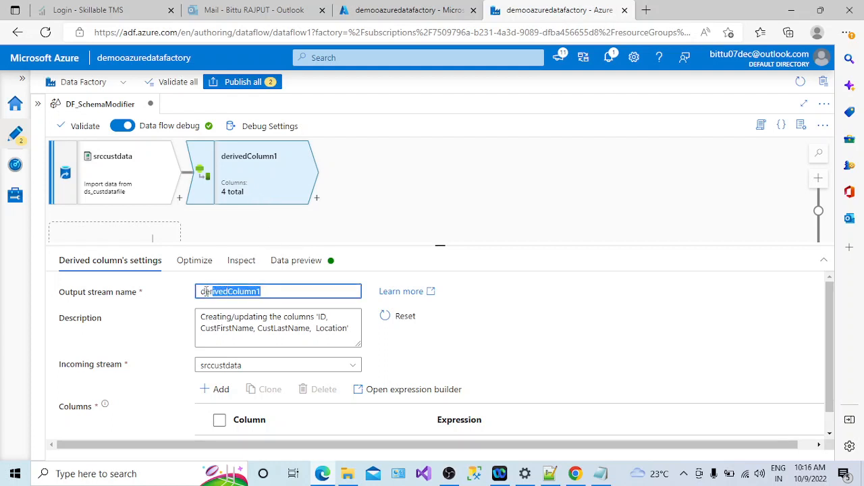
text(CustFullName)
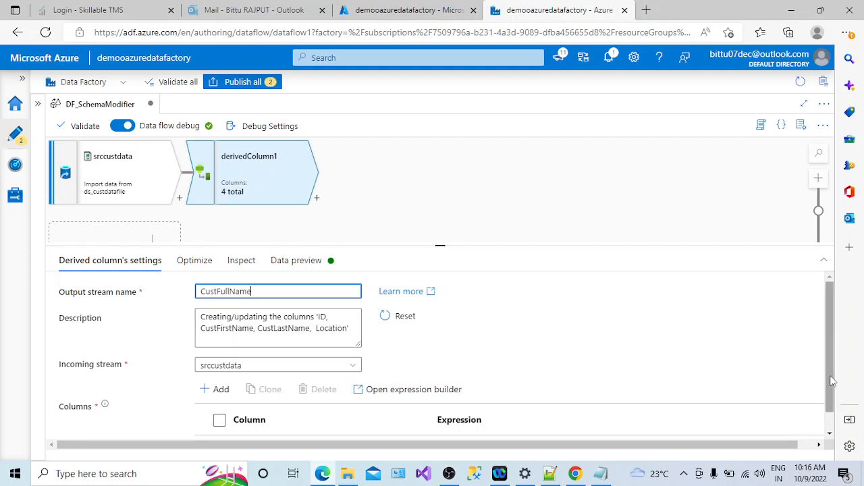
Step: Name the new derived column FullName in the CustFullName transformation's column list
drag(834, 384, 832, 415)
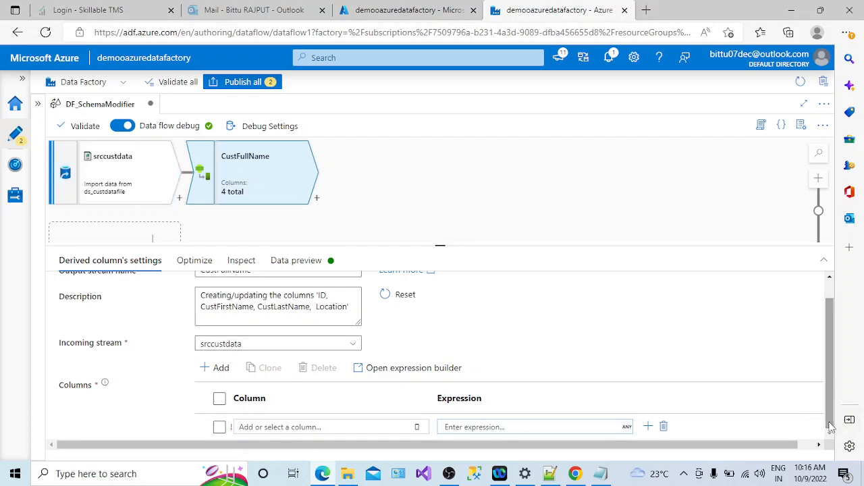
click(359, 429)
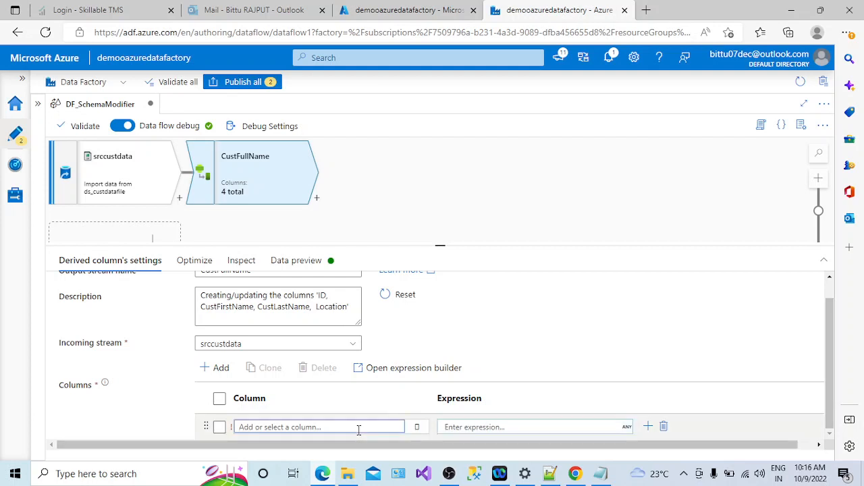
drag(438, 249, 432, 216)
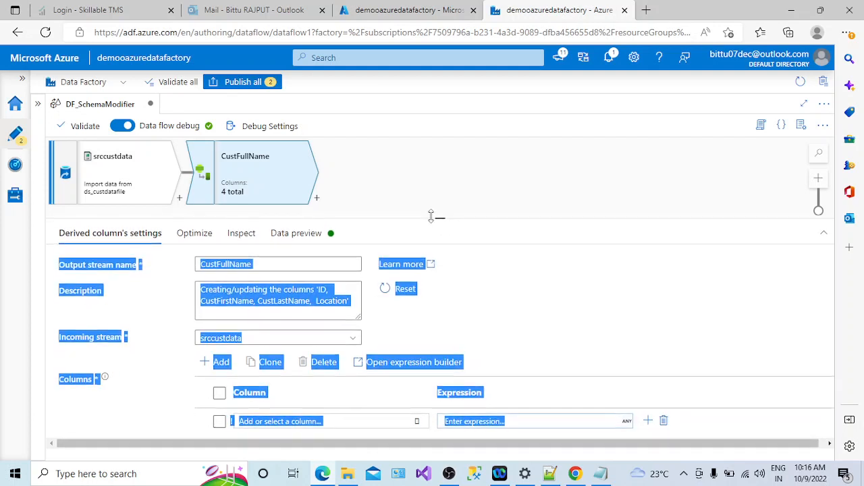
click(283, 419)
text(CustFullName)
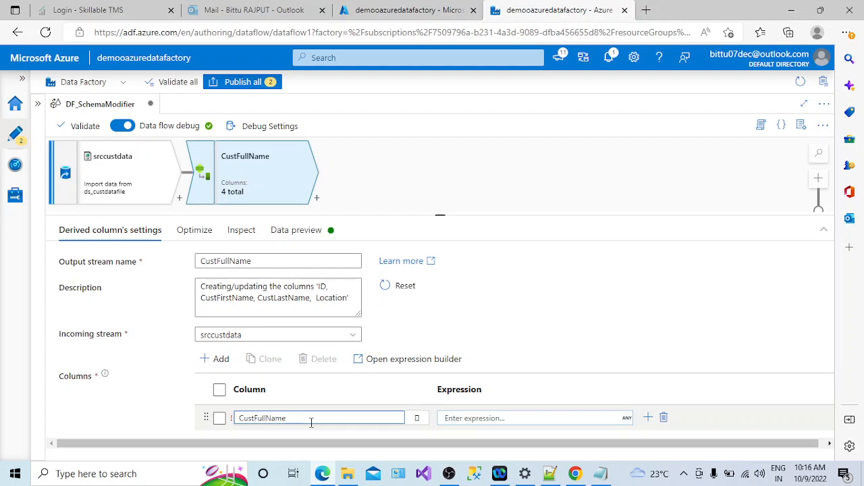
right_click(253, 418)
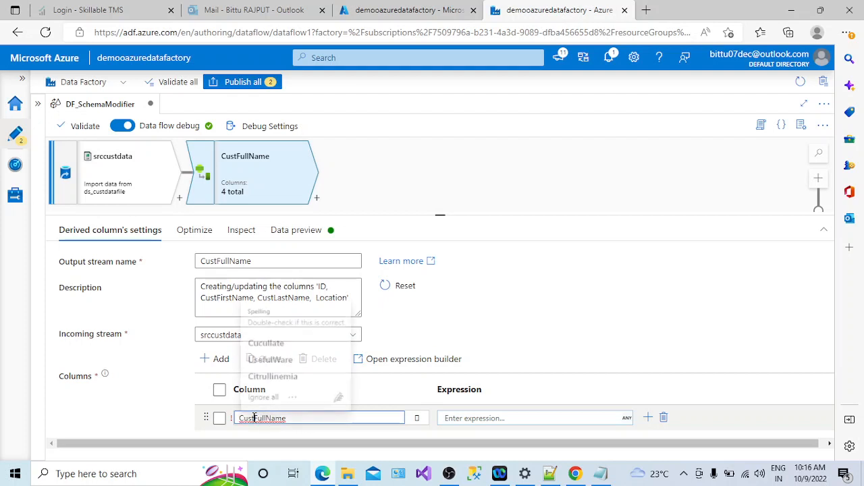
click(254, 418)
key(BackSpace)
key(BackSpace)
key(BackSpace)
key(BackSpace)
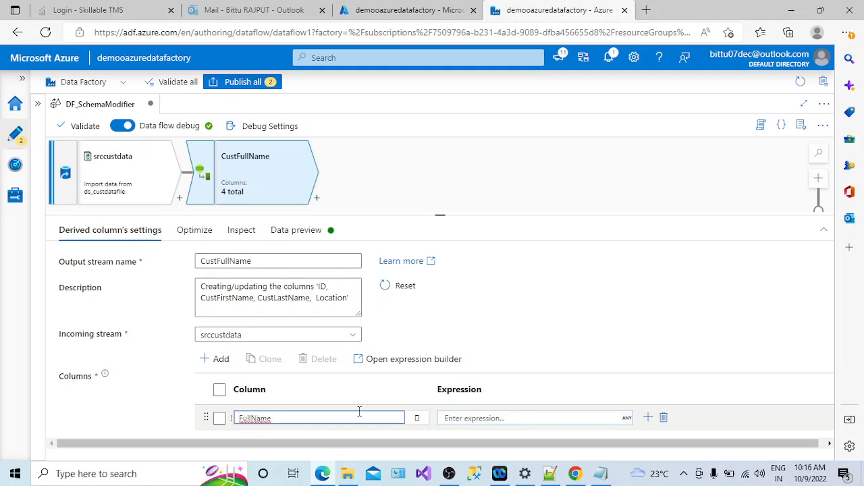
Step: Open the expression builder for the FullName column, search the expression values for concat and insert the concat() function
click(505, 418)
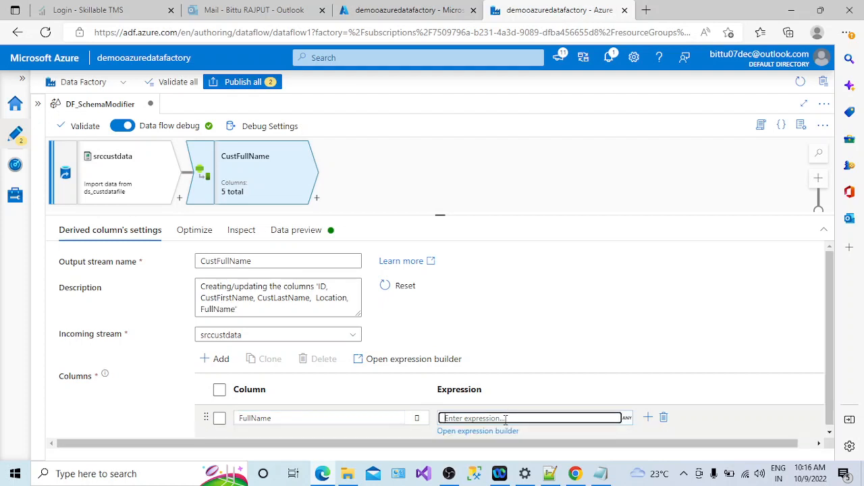
click(459, 435)
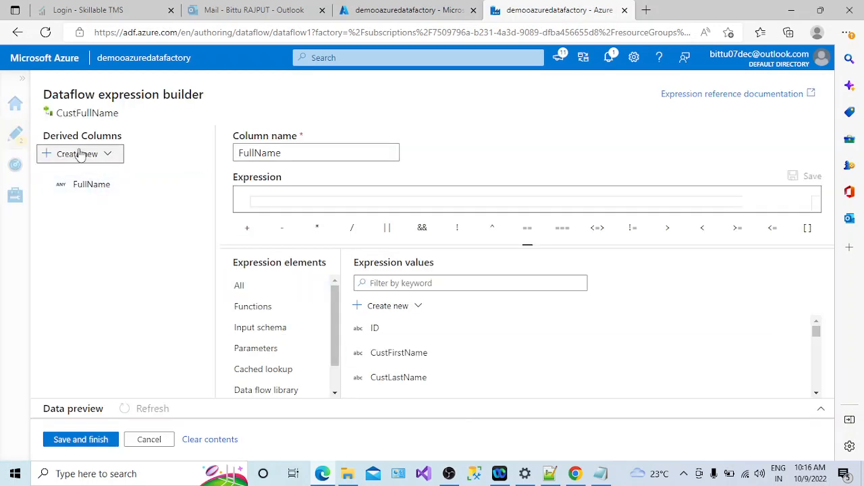
drag(127, 138, 39, 142)
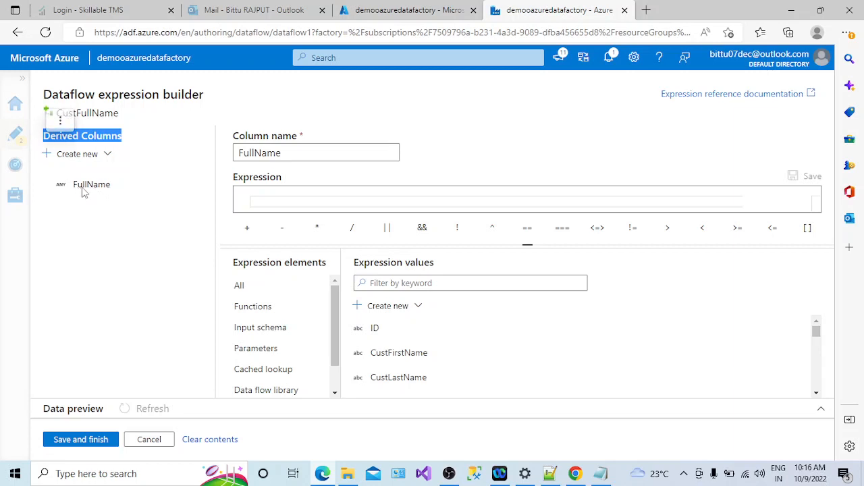
click(262, 201)
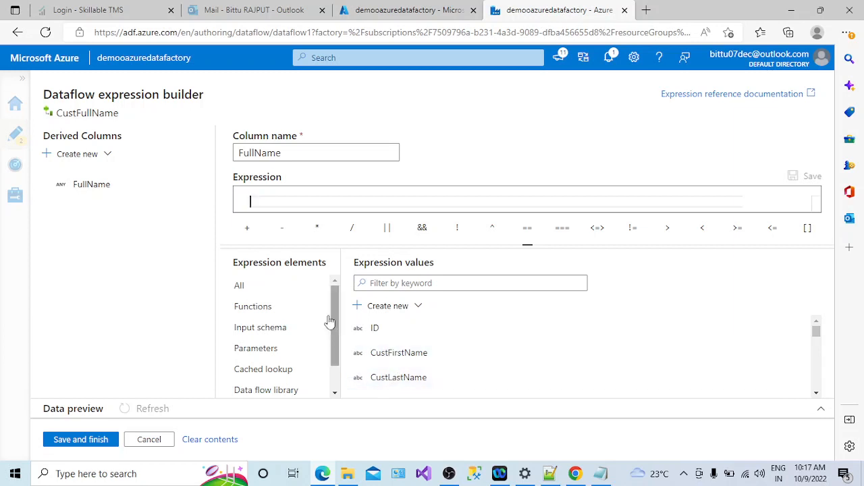
click(290, 288)
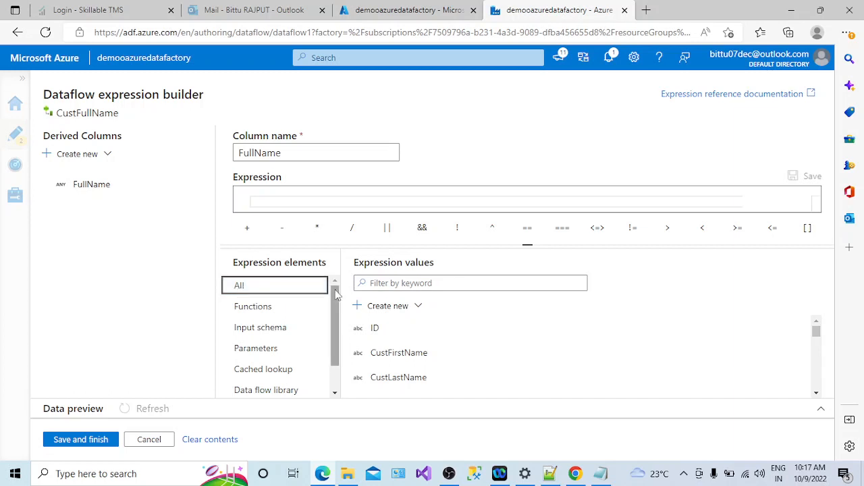
click(377, 283)
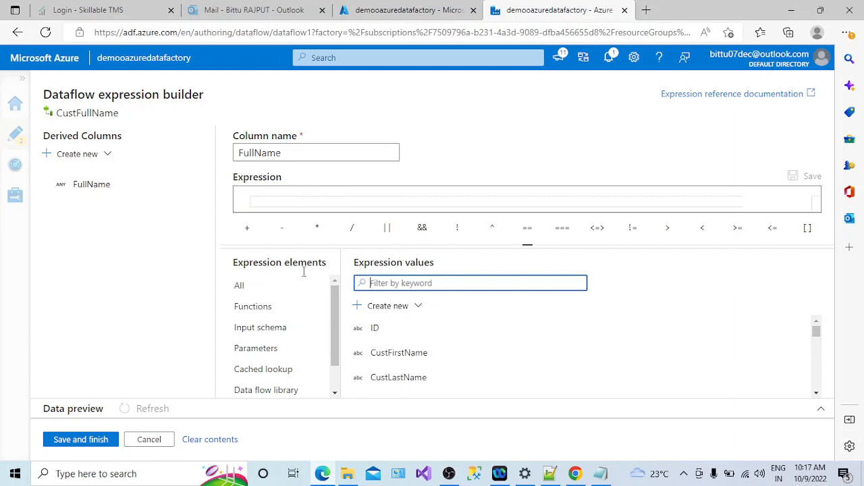
text(conca)
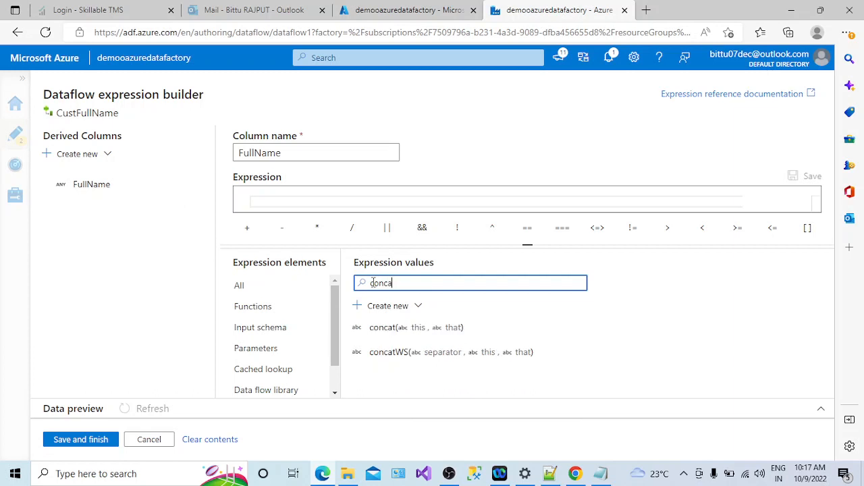
text(t)
mouse_move(425, 338)
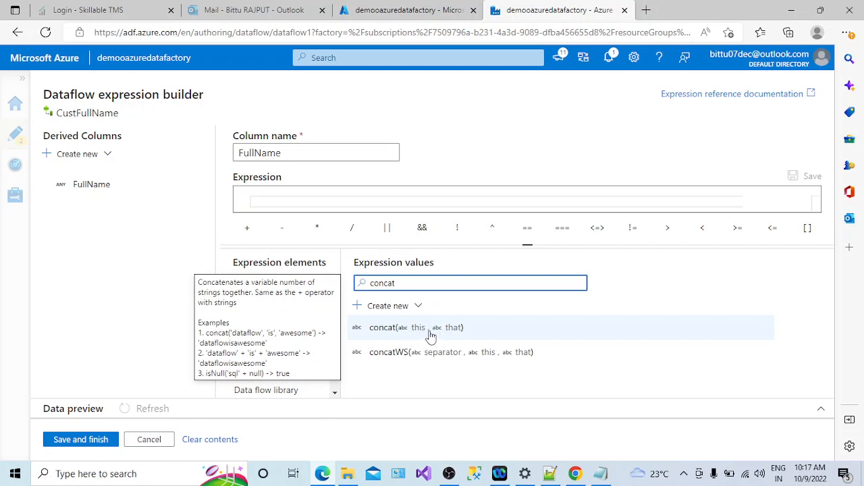
click(411, 335)
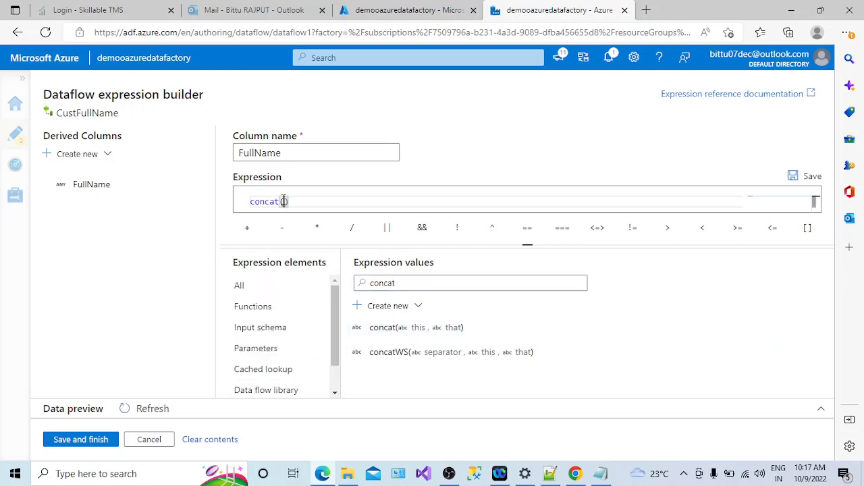
Step: Add CustFirstName and CustLastName as comma-separated arguments of the concat function and save the expression
click(409, 283)
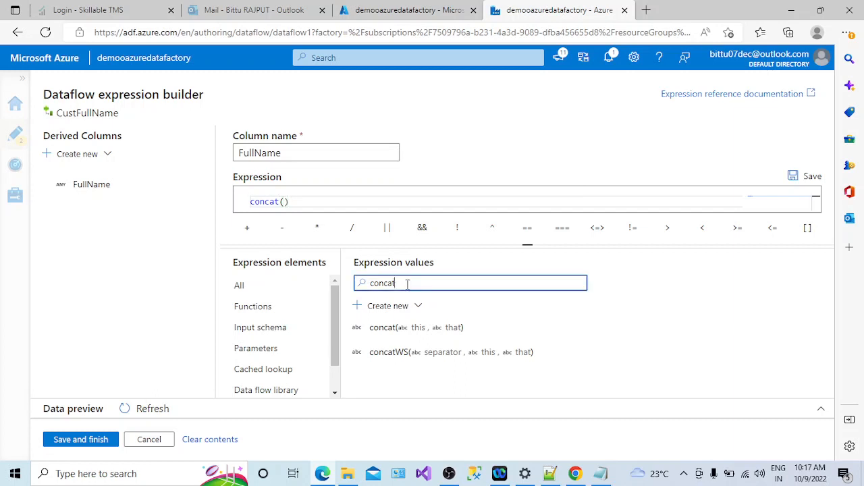
drag(409, 284, 368, 282)
key(BackSpace)
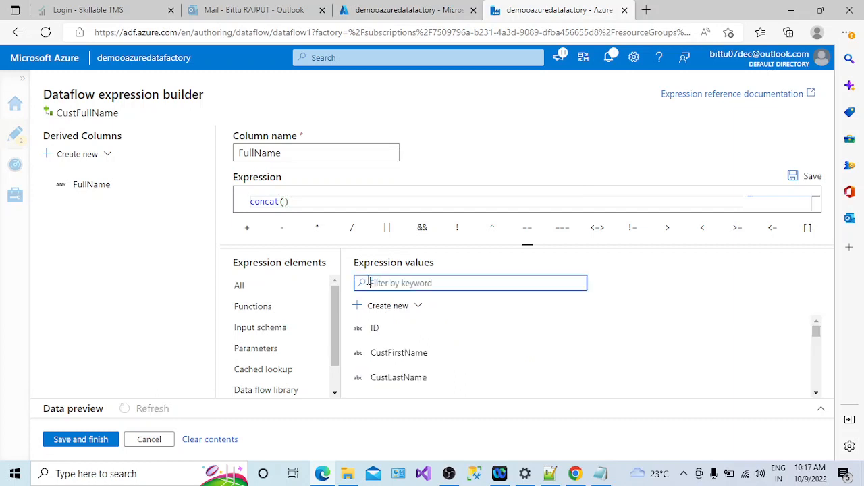
click(379, 353)
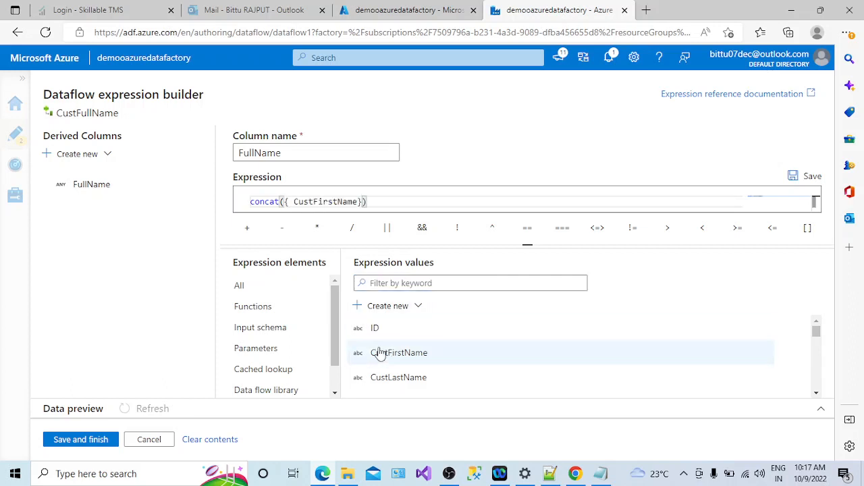
text(,)
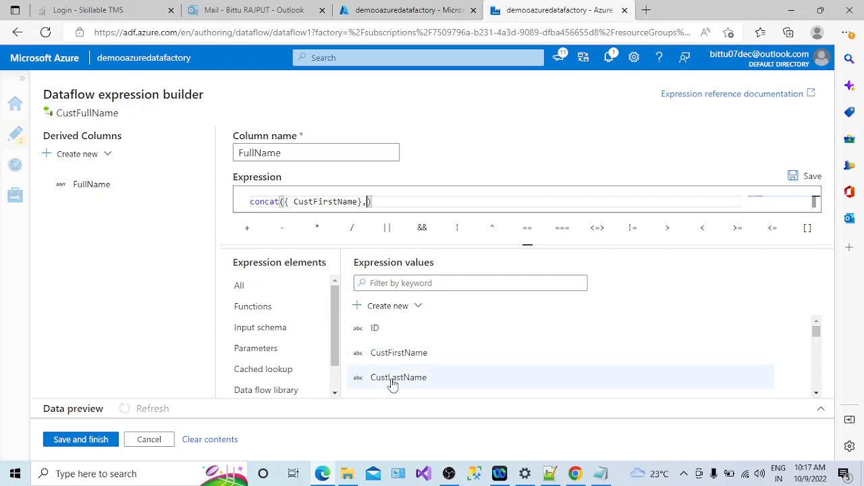
click(393, 382)
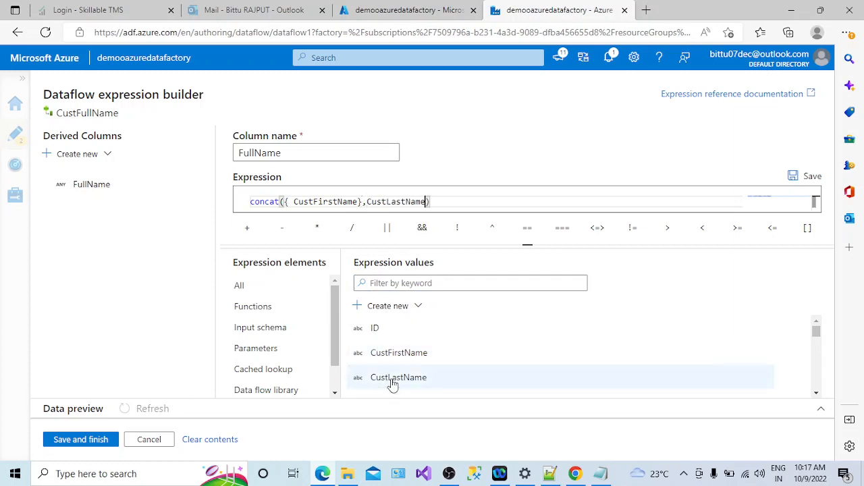
click(803, 178)
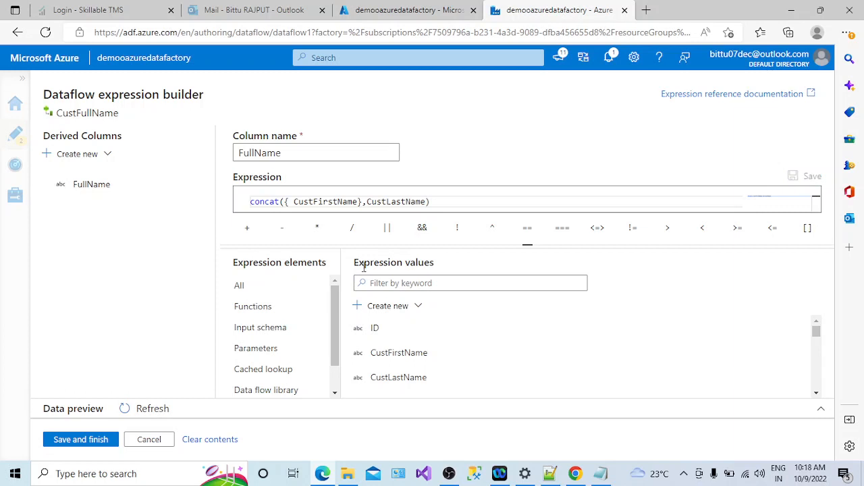
Step: Refresh the expression's data preview and compare the FullName output with the CustFirstName and CustLastName columns
click(154, 409)
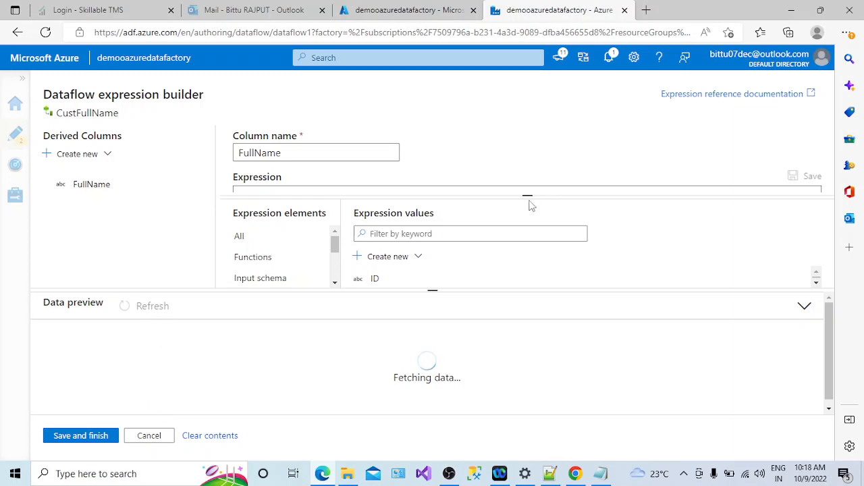
drag(525, 196, 534, 275)
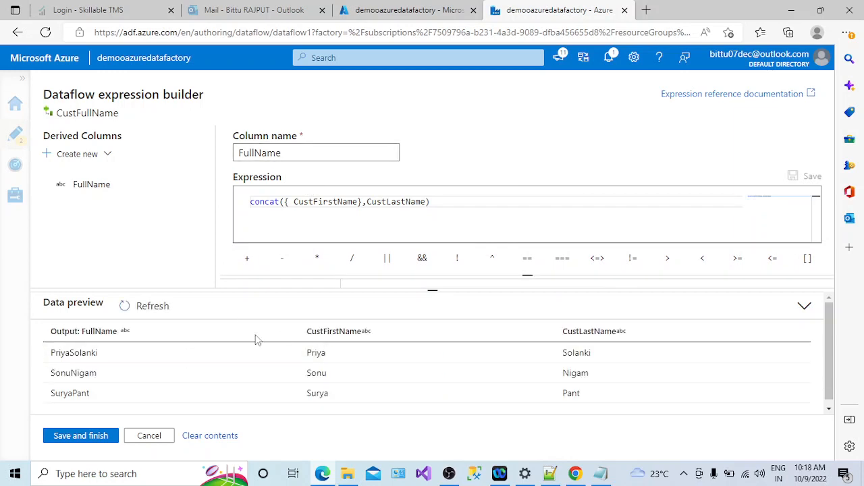
drag(83, 331, 119, 333)
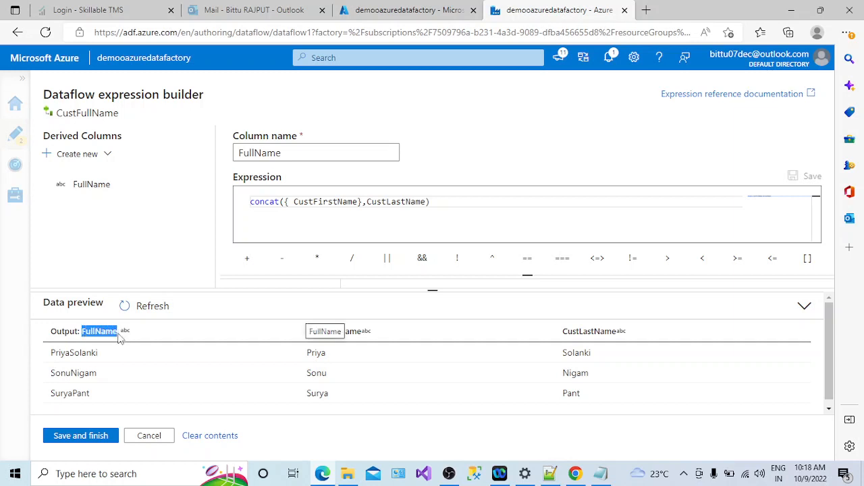
drag(308, 330, 369, 340)
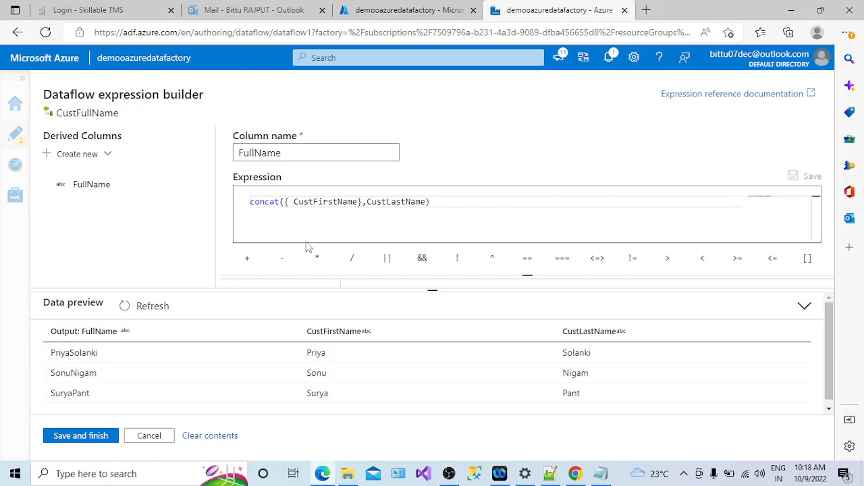
Step: Insert a ' ' separator between CustFirstName and CustLastName in the concat expression, refresh its preview, and save and finish the expression
click(366, 203)
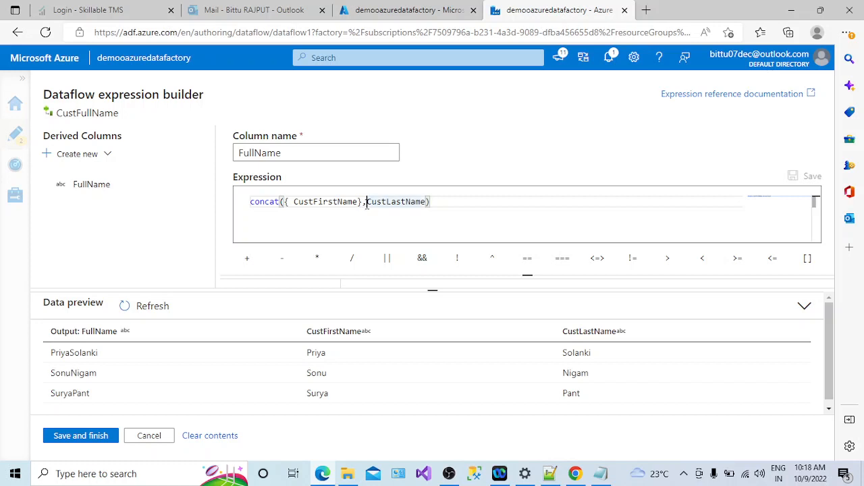
text(' ')
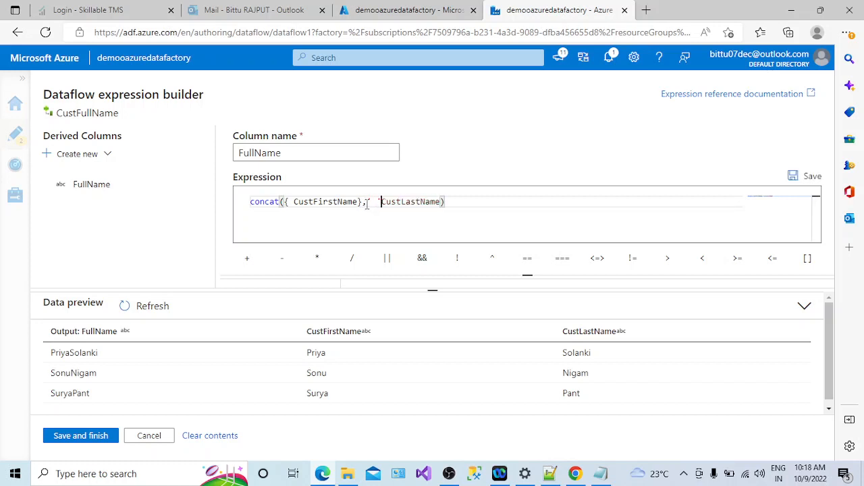
text( ,)
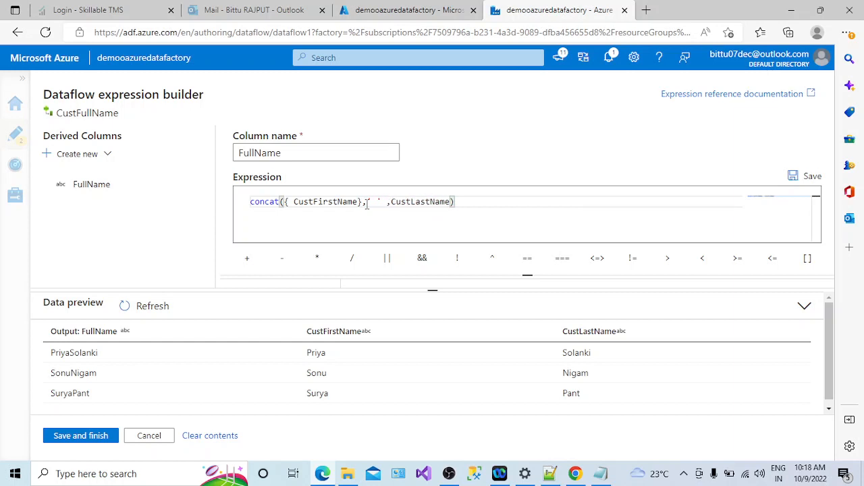
click(803, 176)
click(147, 311)
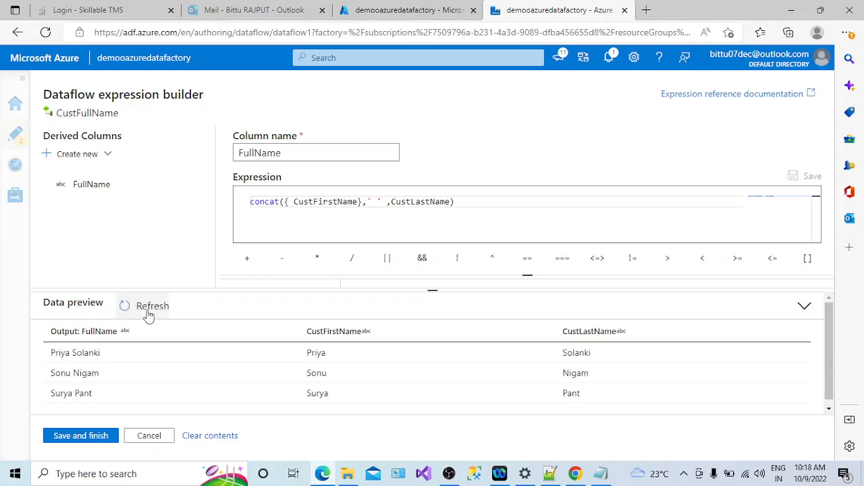
click(81, 435)
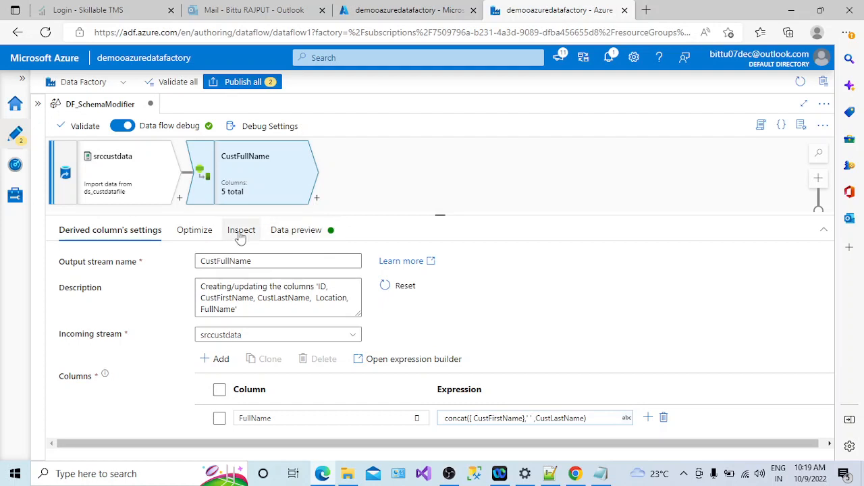
Step: Set the CustFullName transformation's partition option to Single partition, then check its output schema and refreshed data preview
click(201, 233)
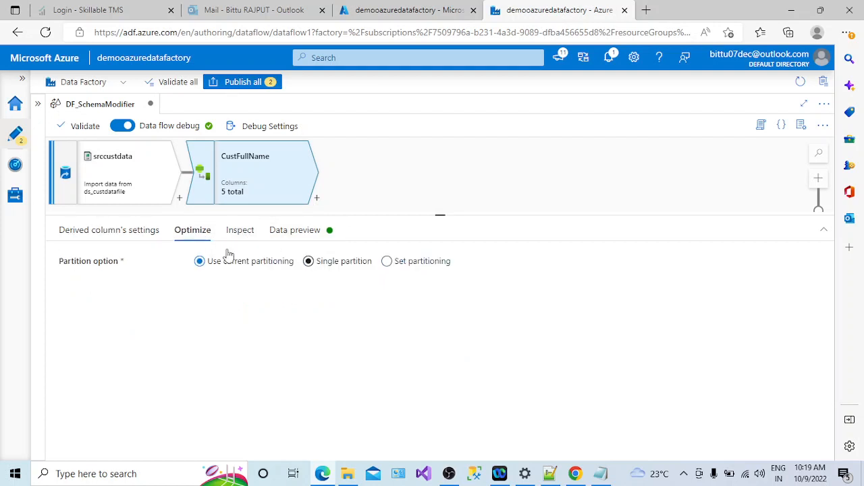
click(308, 261)
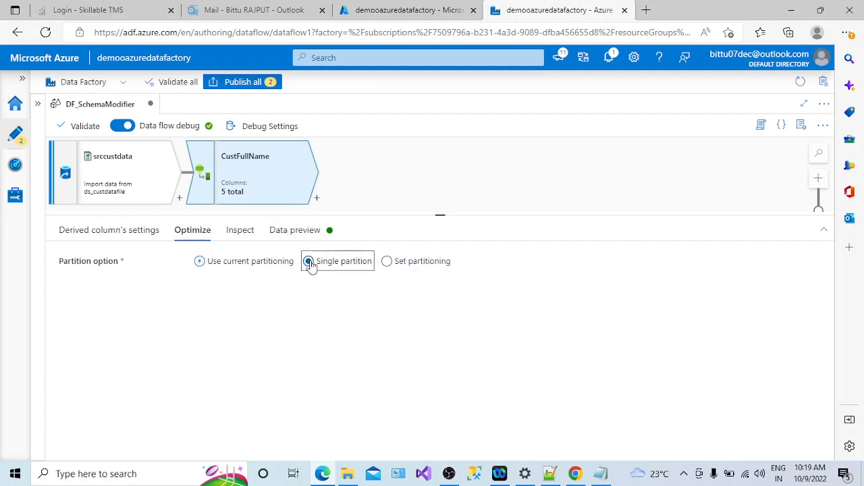
click(243, 232)
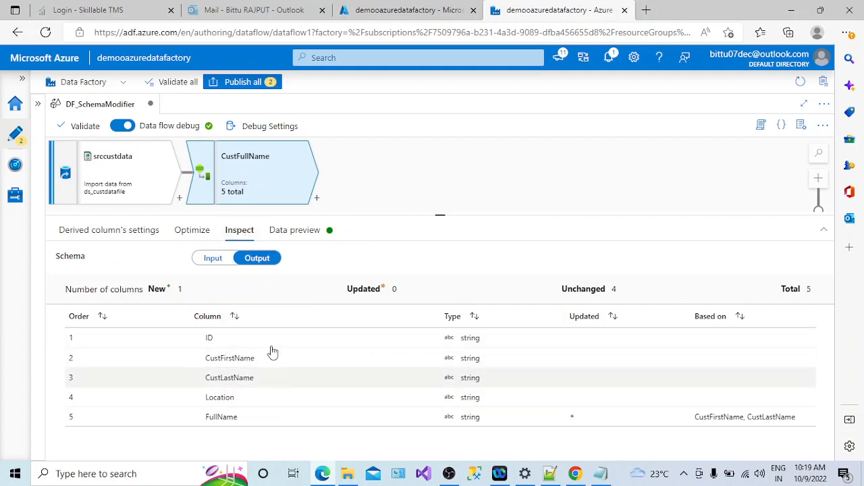
click(288, 232)
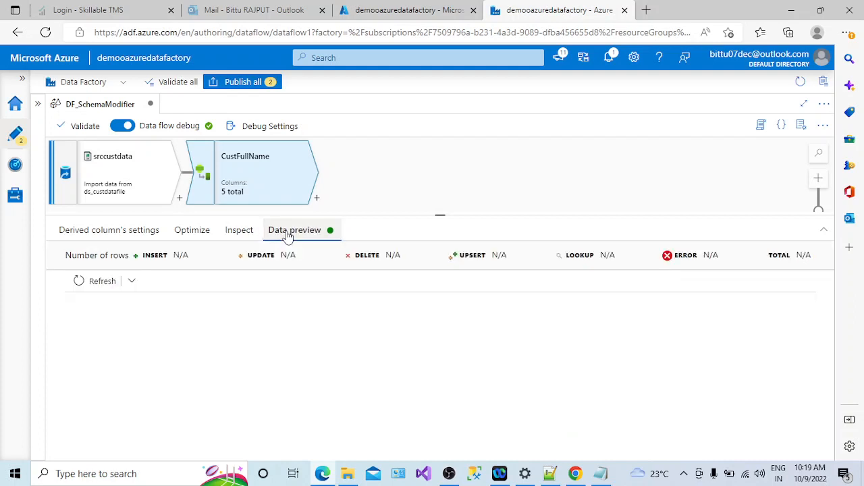
click(94, 285)
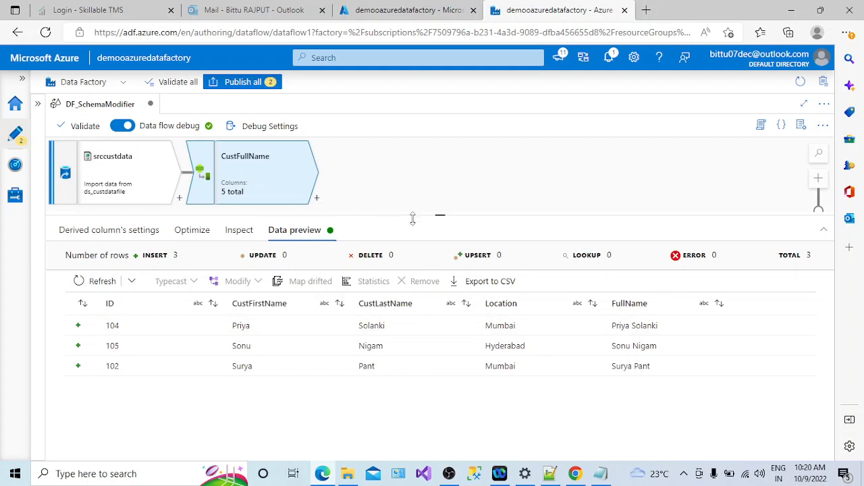
drag(437, 222, 426, 288)
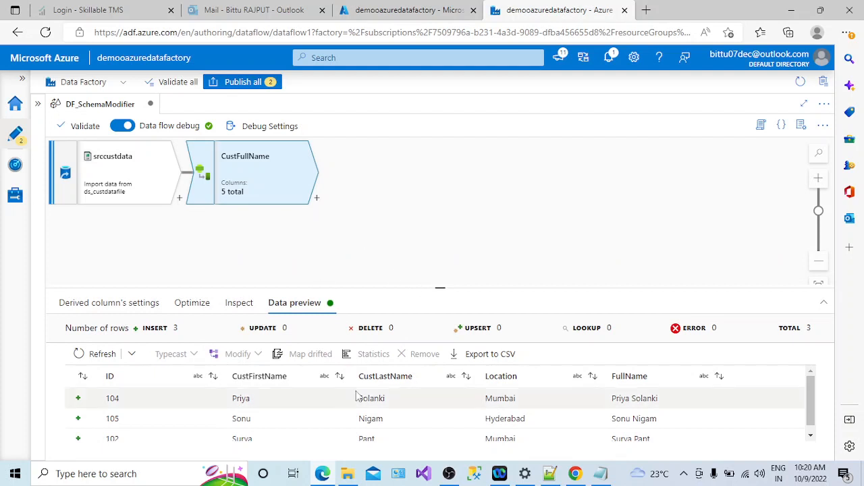
click(316, 198)
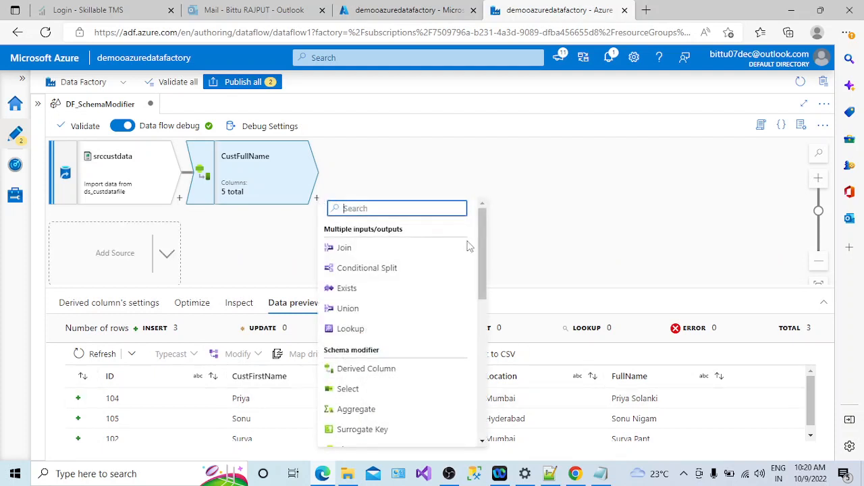
drag(484, 285, 485, 455)
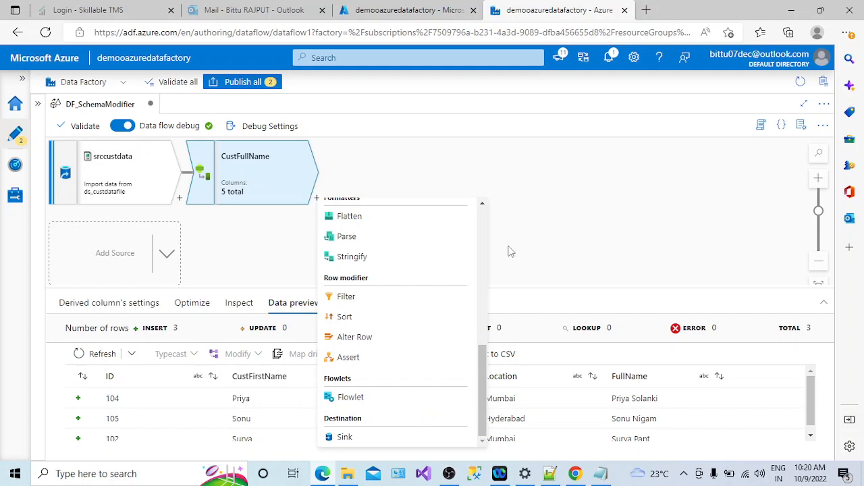
drag(482, 365, 479, 258)
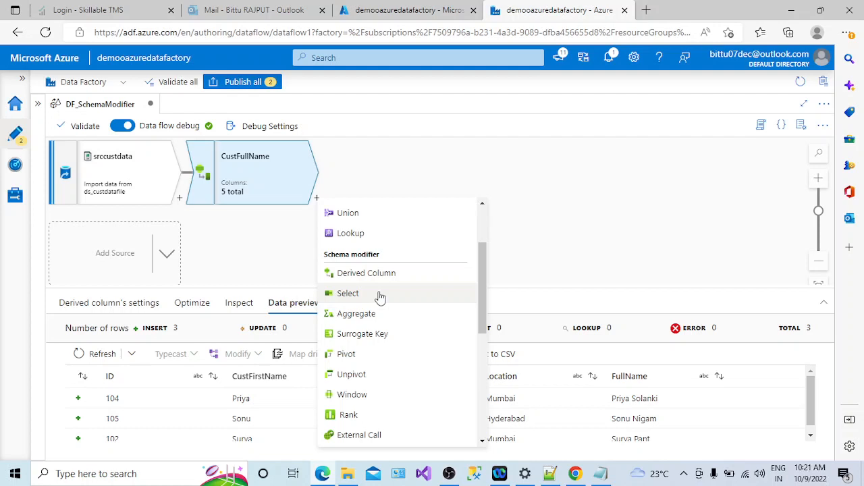
click(597, 268)
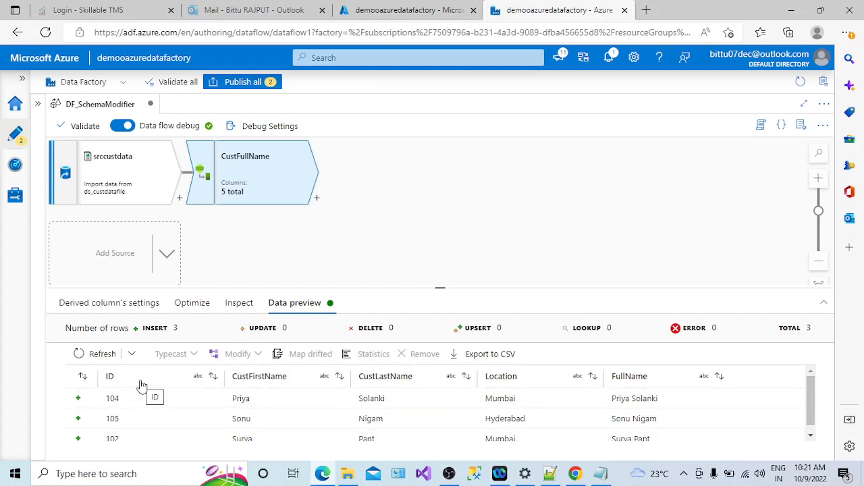
Step: Add a Select transformation after CustFullName and name its output stream selectspecificcolumns
click(316, 200)
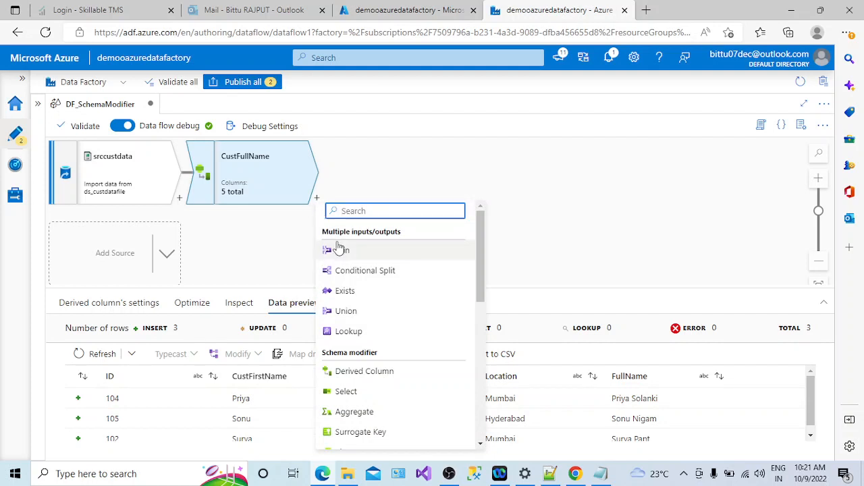
click(347, 393)
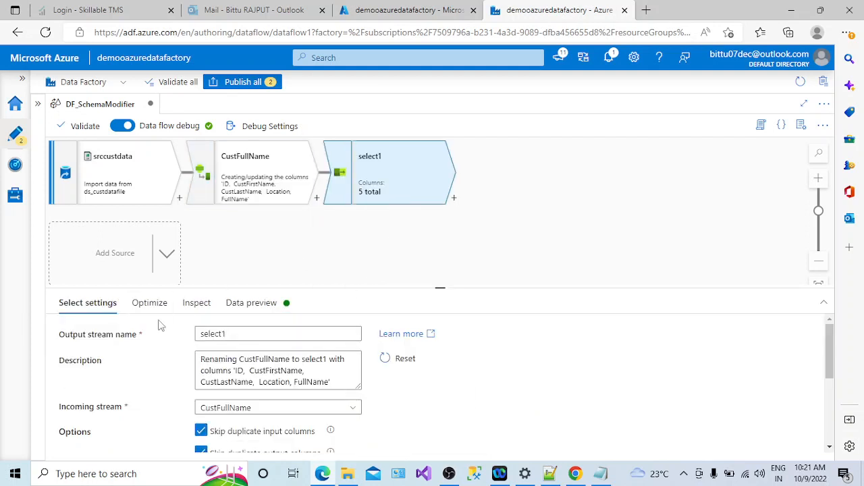
click(197, 334)
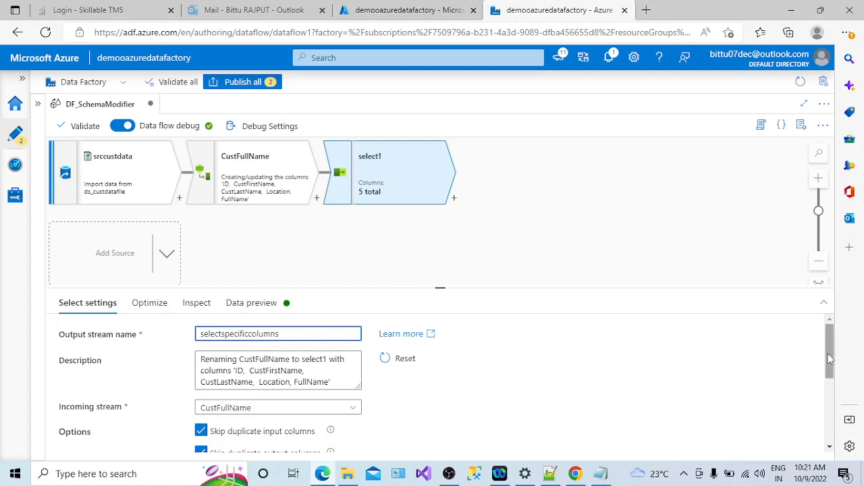
Step: Delete the CustFirstName and CustLastName mappings from the Select transformation's input columns
drag(829, 359, 832, 430)
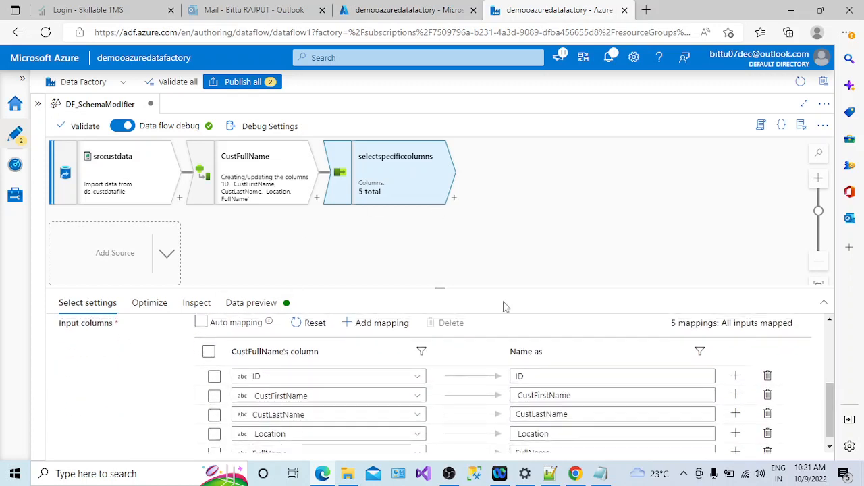
drag(440, 287, 424, 231)
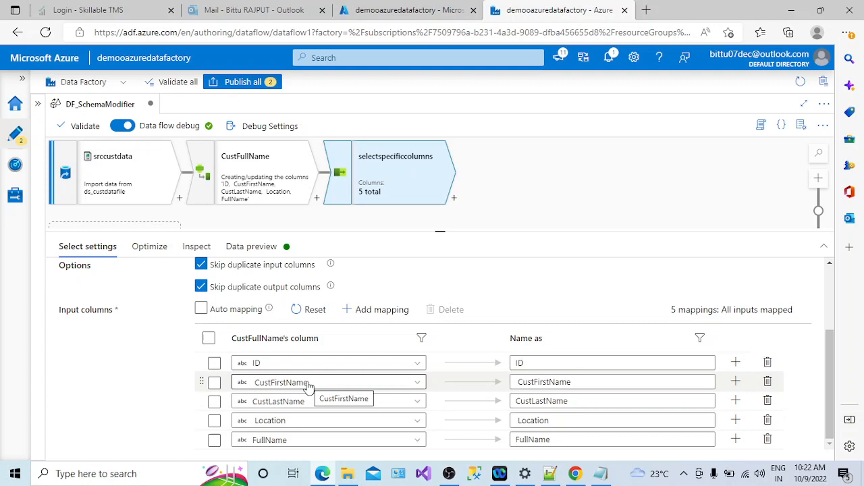
click(213, 382)
click(214, 401)
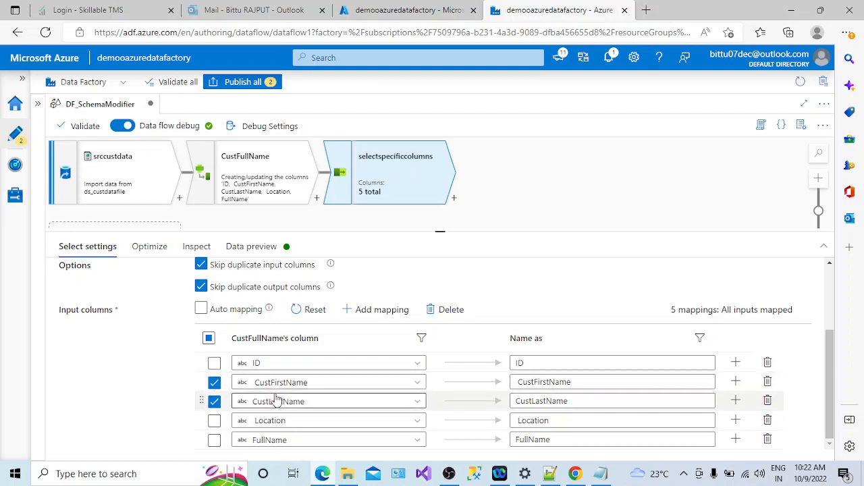
click(441, 313)
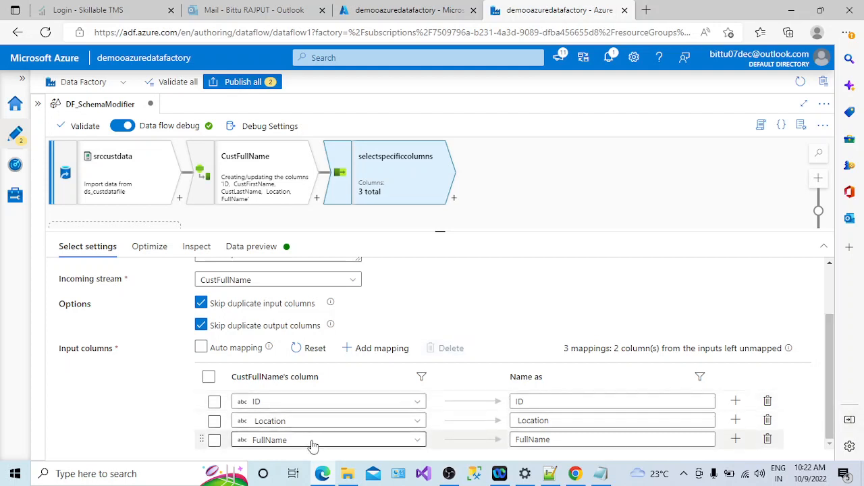
Step: Rename the Select transformation's output columns, mapping ID as CustID and FullName as CustomerName
click(533, 403)
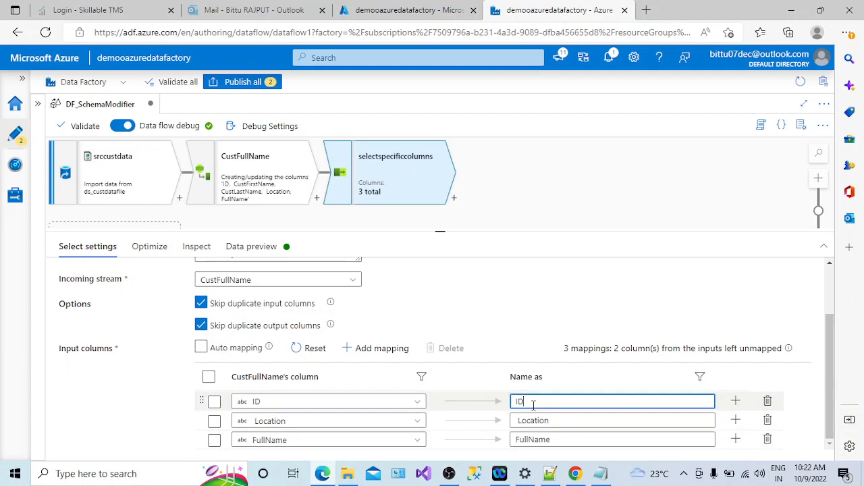
key(BackSpace)
text(Cust)
click(825, 448)
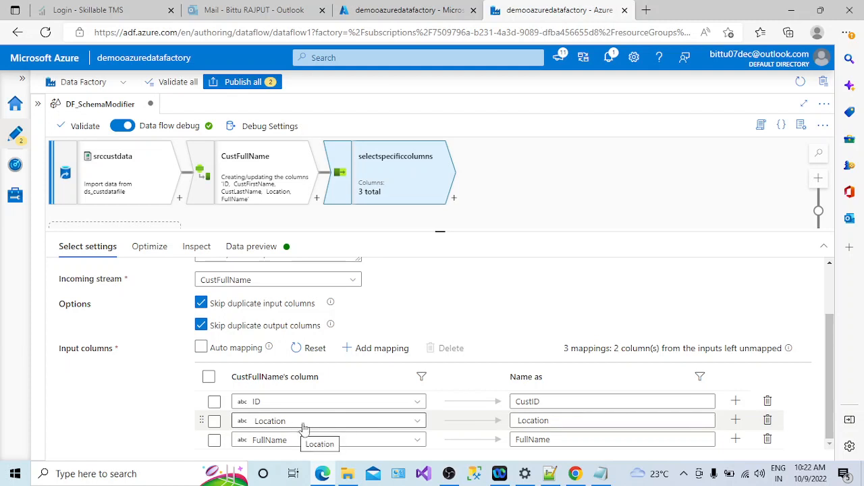
click(528, 440)
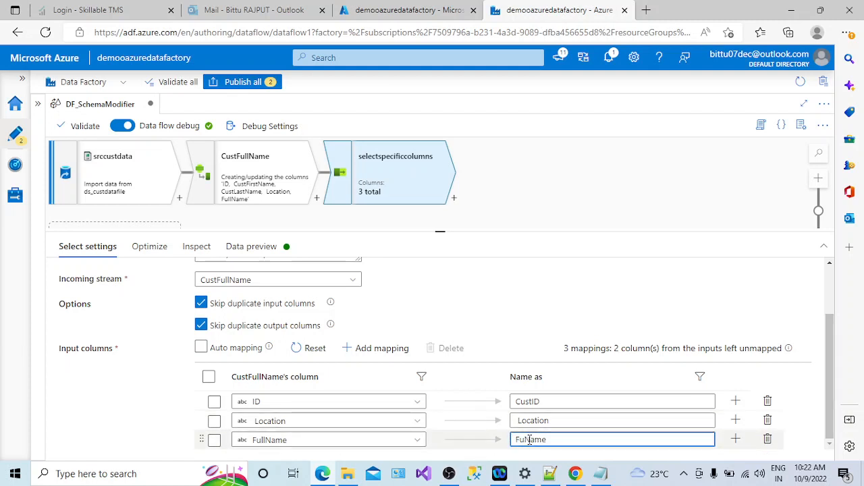
key(BackSpace)
key(BackSpace)
key(BackSpace)
key(BackSpace)
text(Customer)
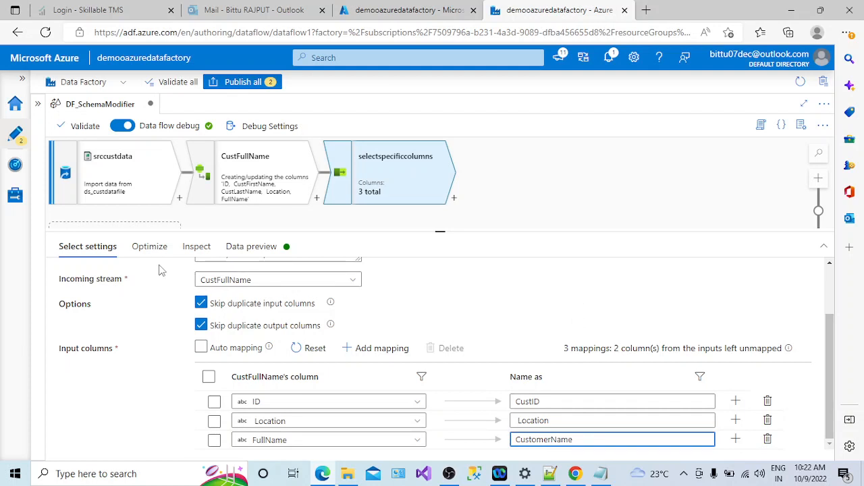
Step: Set the selectspecificcolumns partition option to Single partition, then check its output schema and refreshed data preview
click(149, 248)
click(309, 278)
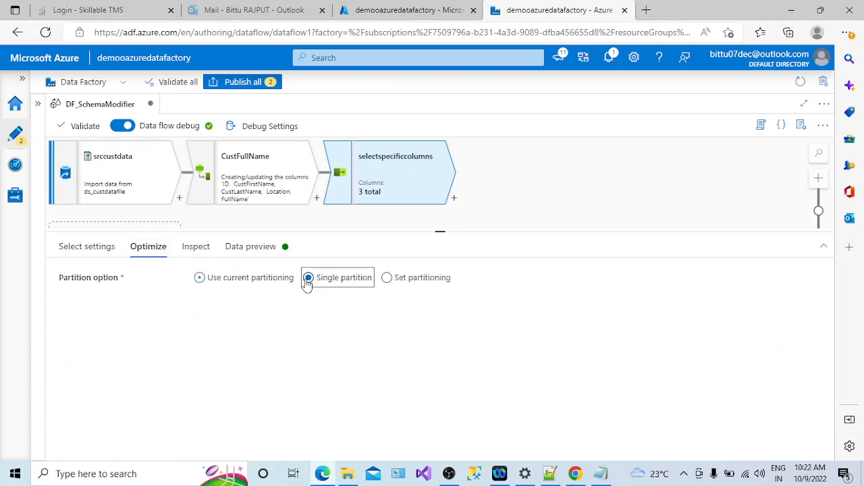
click(195, 247)
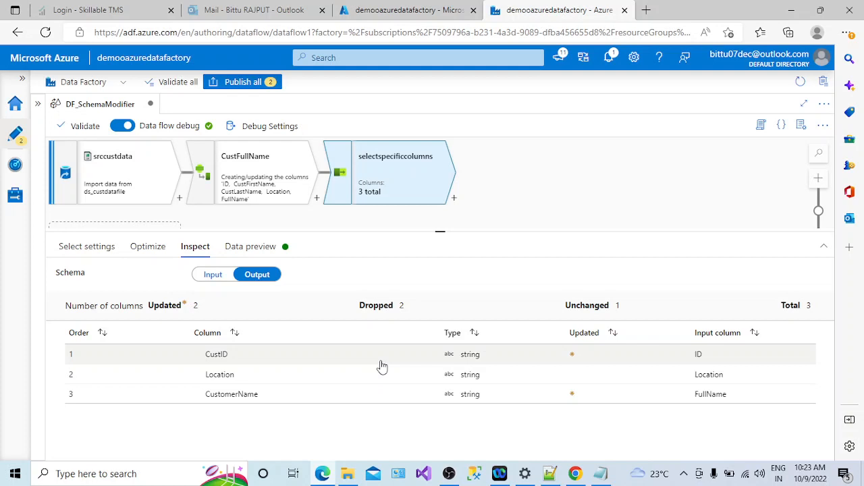
click(256, 251)
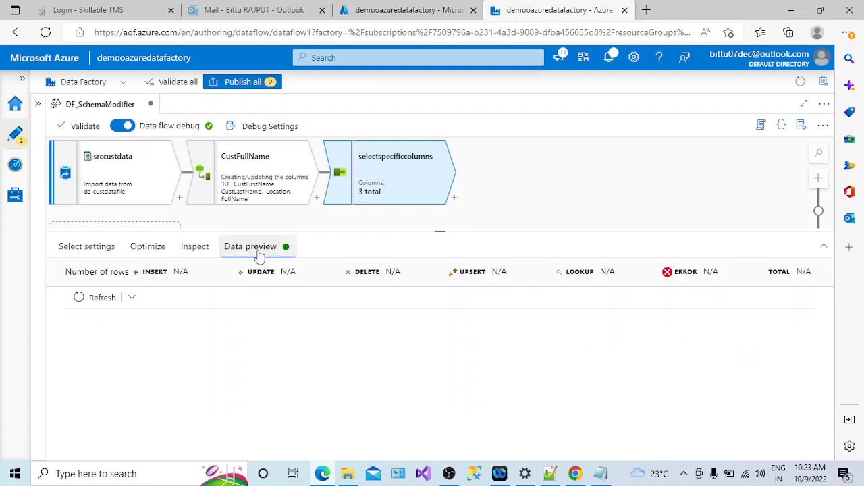
click(97, 299)
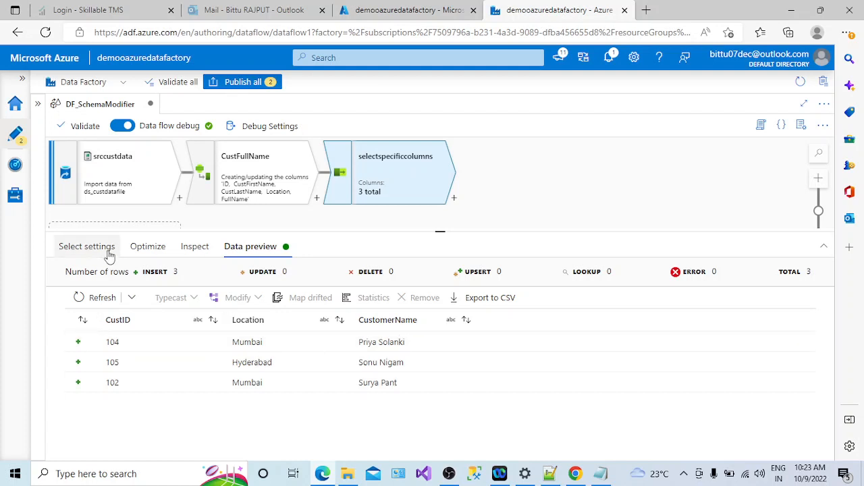
Step: Review the selectspecificcolumns input column mappings, including the source choices for Location, and compare them with the data preview
click(87, 247)
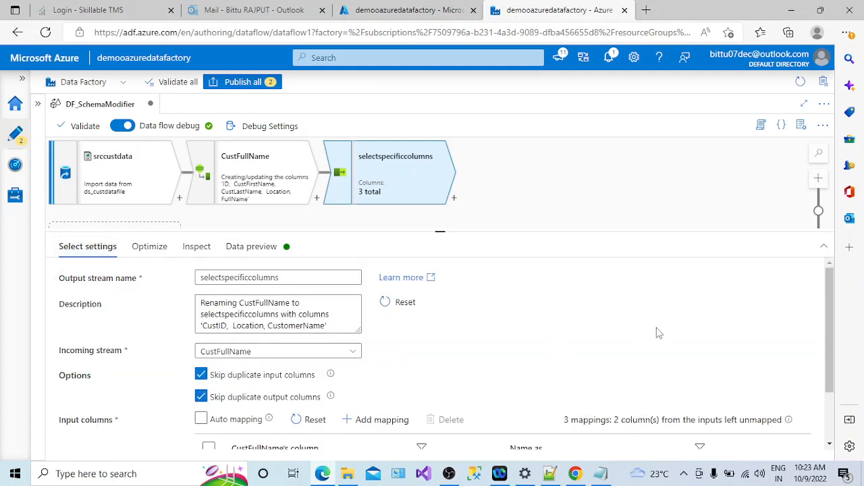
scroll(823, 357, down, 2)
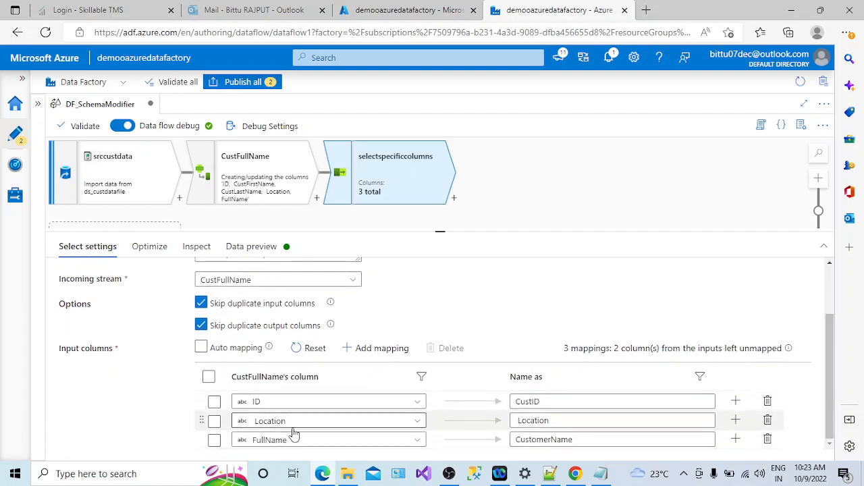
click(421, 422)
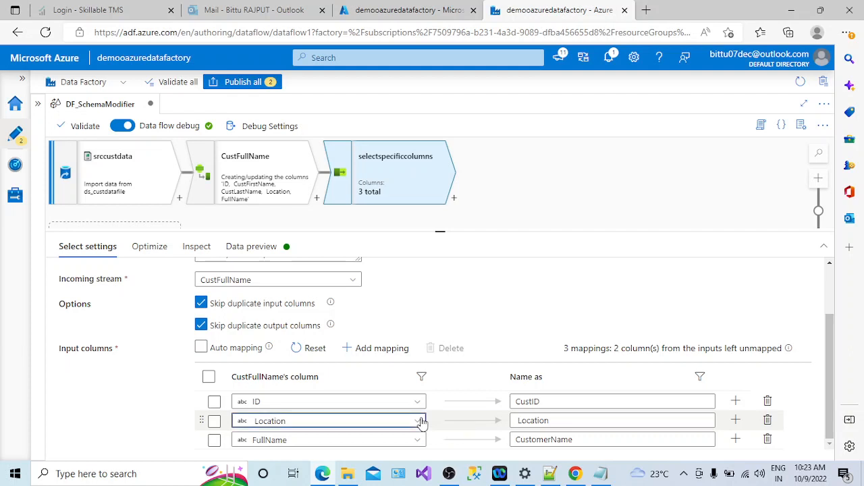
click(828, 373)
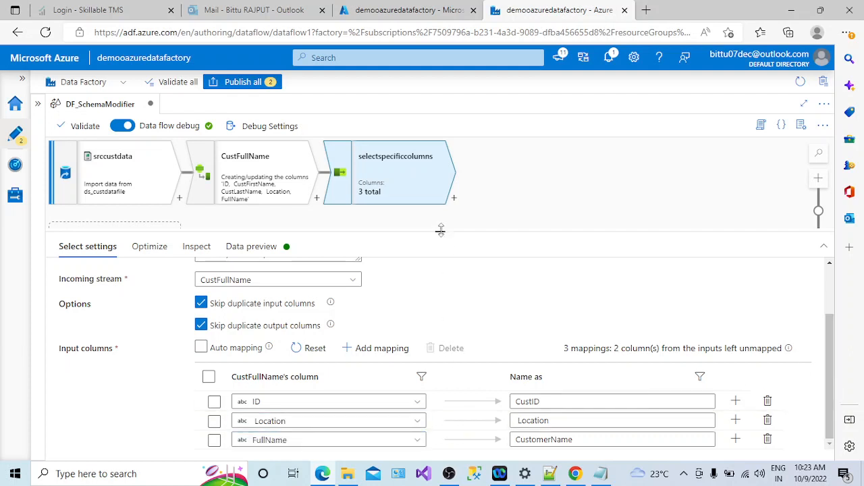
drag(439, 228, 439, 177)
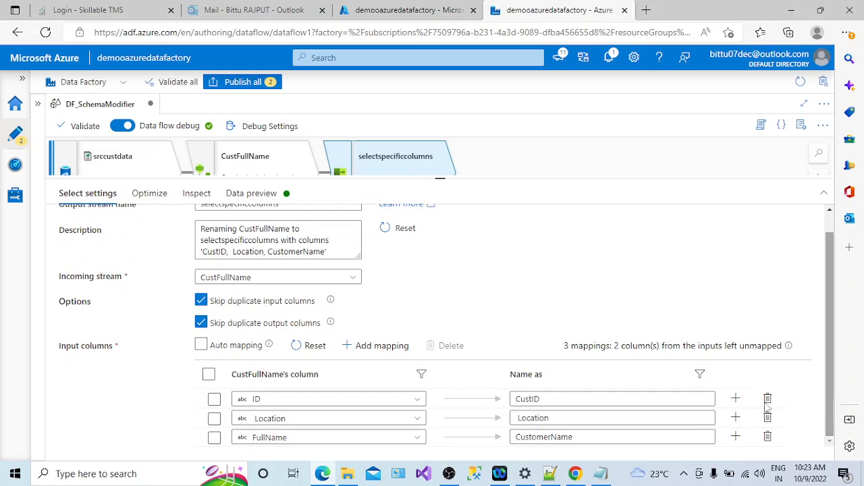
click(419, 420)
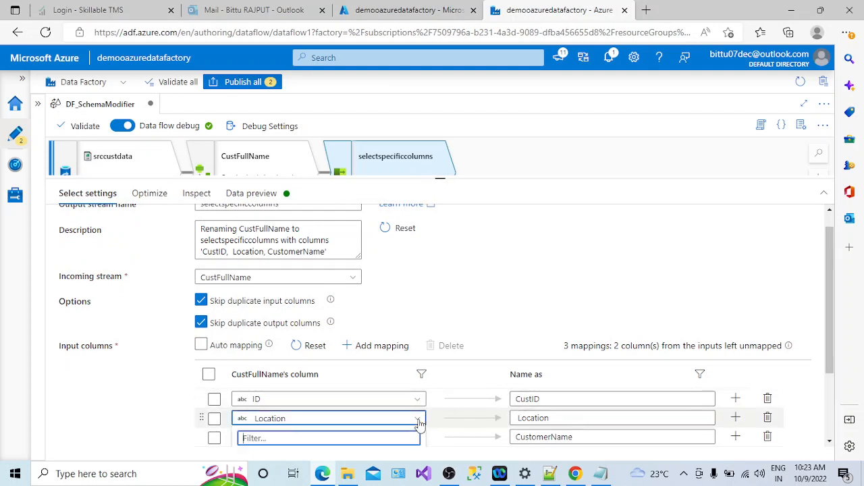
click(484, 289)
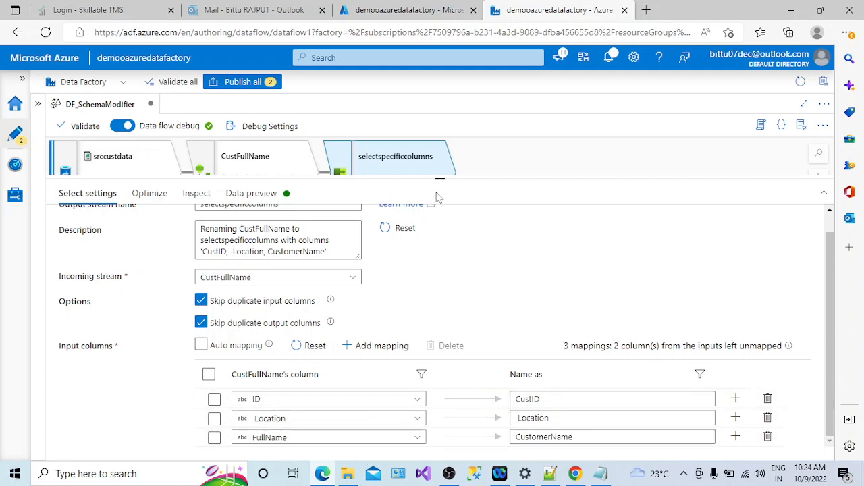
drag(439, 177, 444, 242)
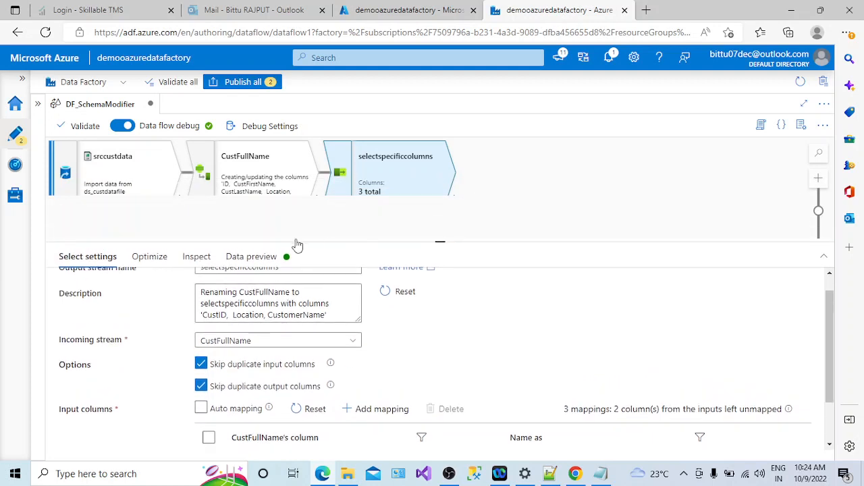
click(267, 258)
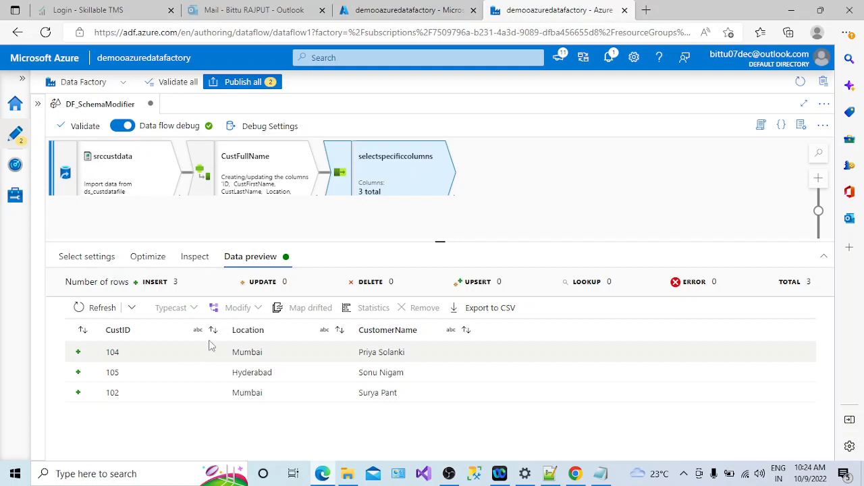
drag(438, 247, 438, 269)
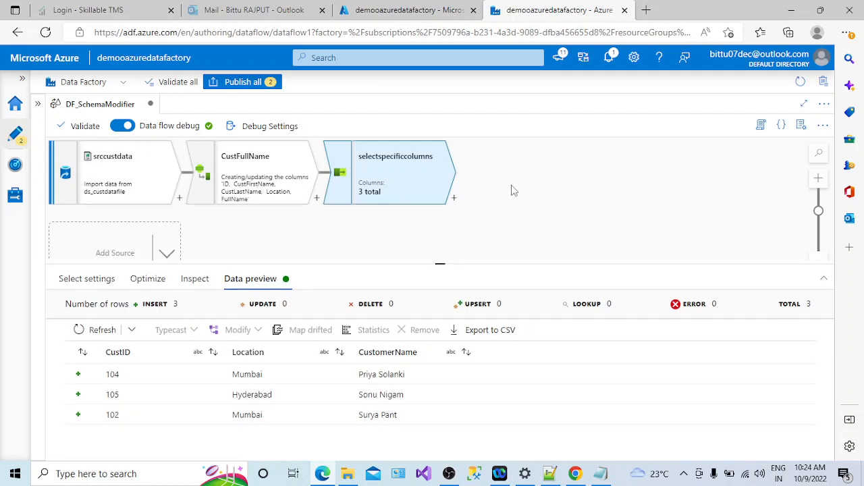
click(455, 202)
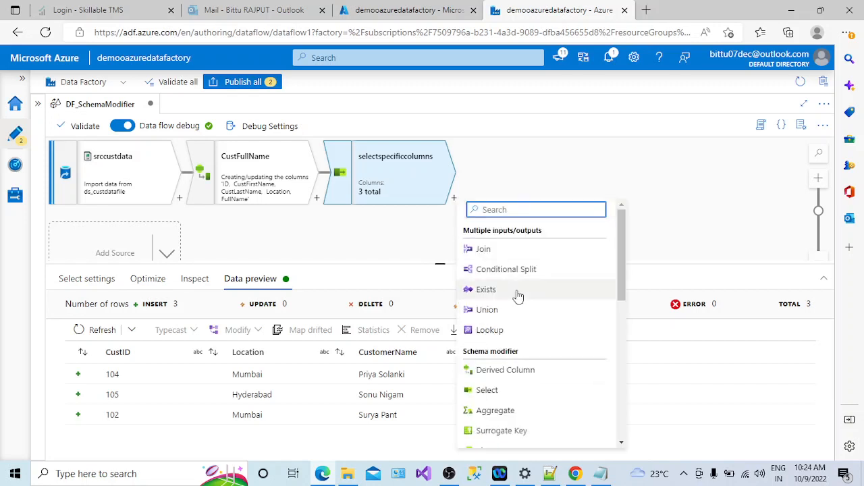
drag(618, 283, 625, 336)
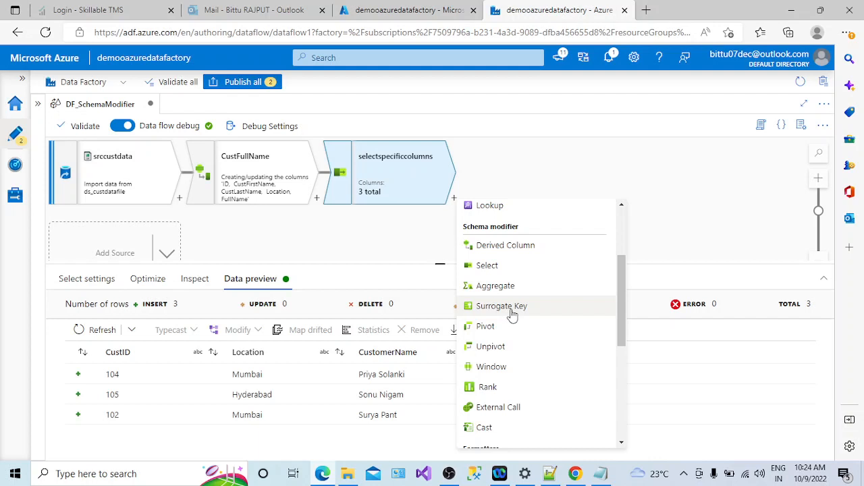
click(288, 442)
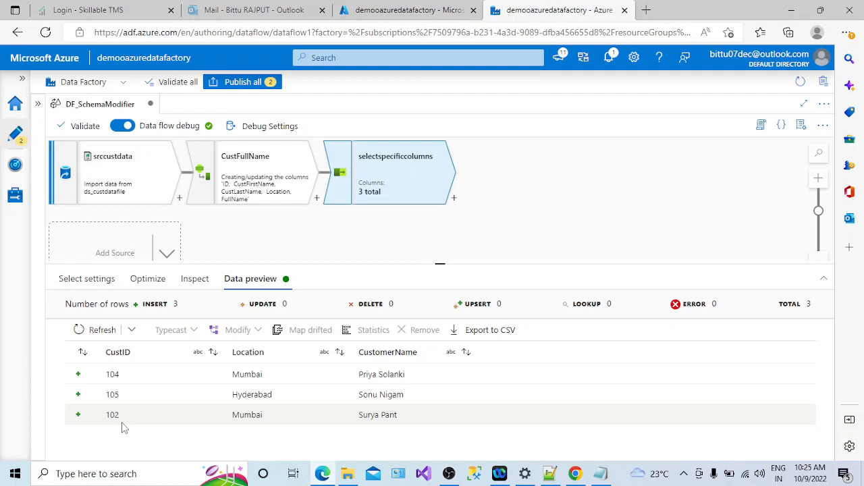
Step: Add a Surrogate Key transformation after selectspecificcolumns
click(455, 199)
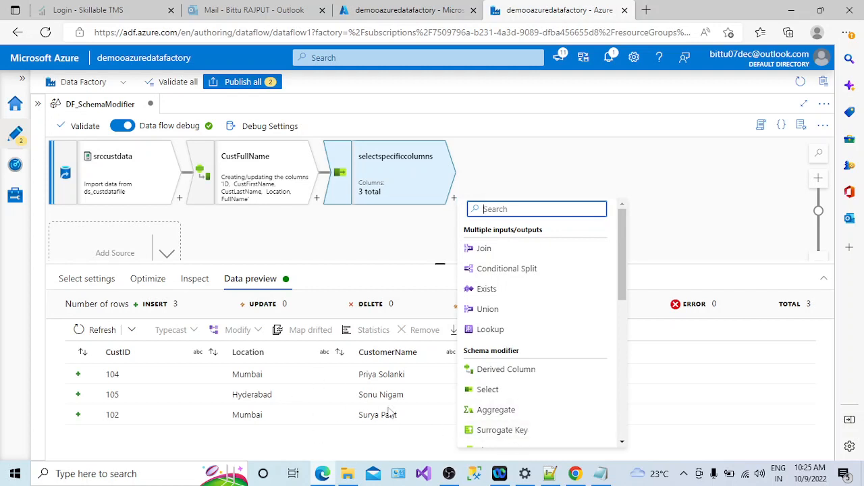
click(511, 439)
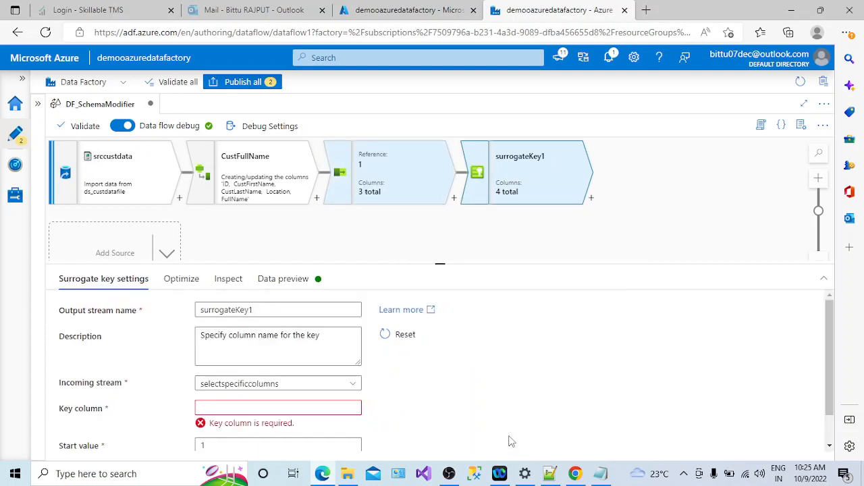
Step: Rename the Surrogate Key transformation's output stream as surrogateKeyID
click(271, 311)
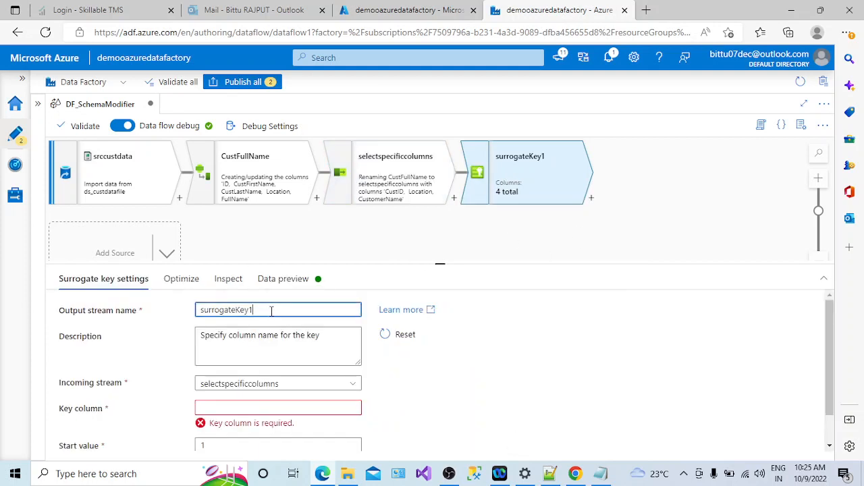
key(BackSpace)
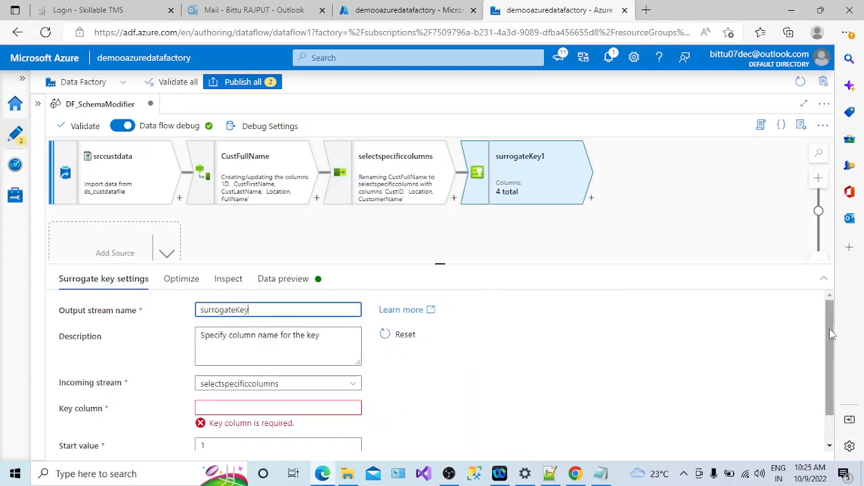
text(ID)
key(BackSpace)
key(BackSpace)
text(ID)
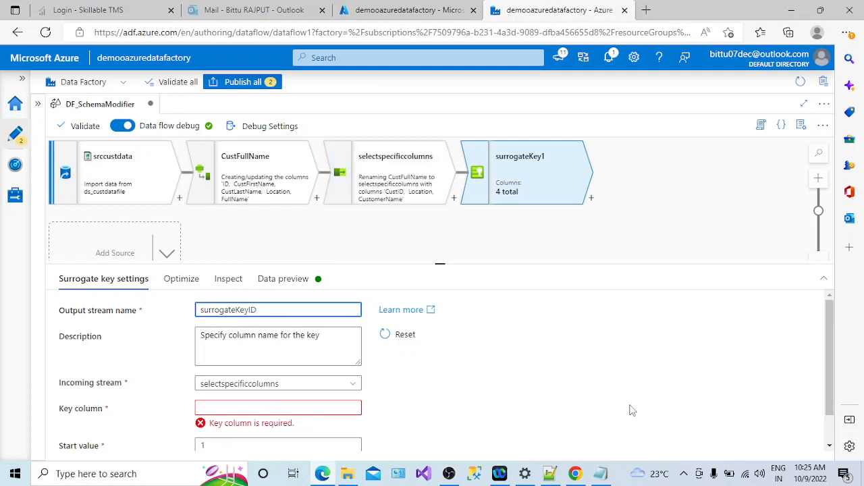
Step: Set the surrogate key column to ID, with a start value of 1 and a step value of 1
scroll(826, 381, down, 1)
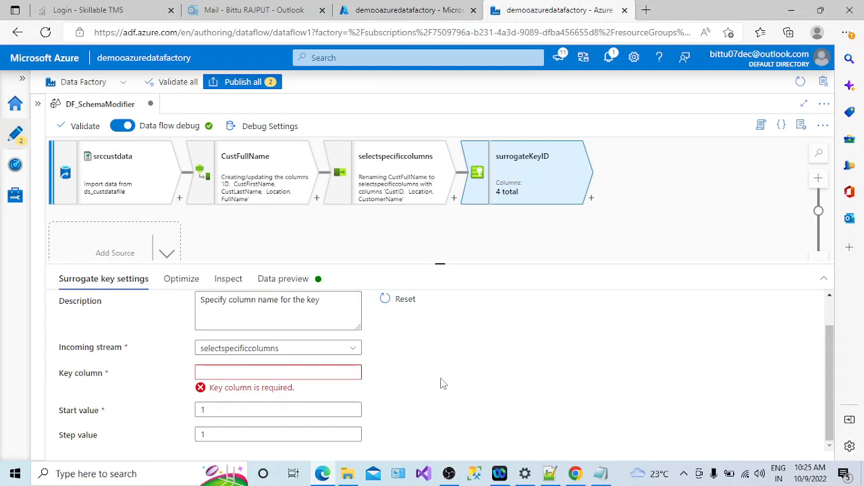
click(299, 371)
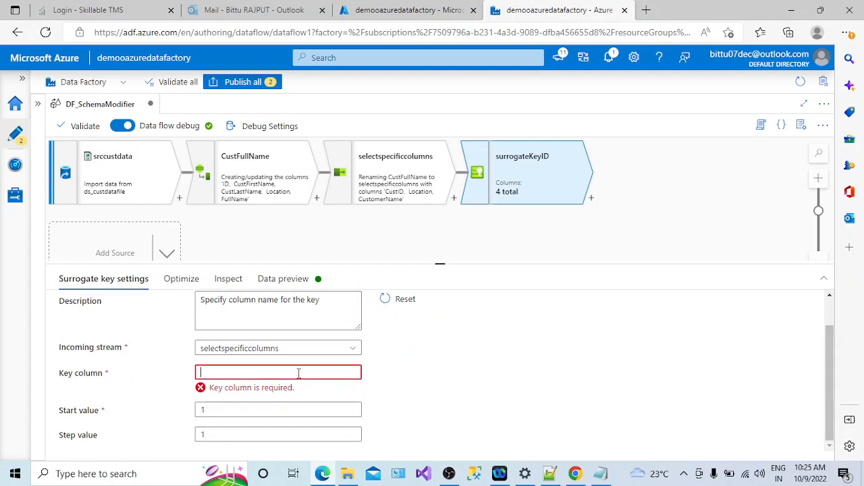
text(ID)
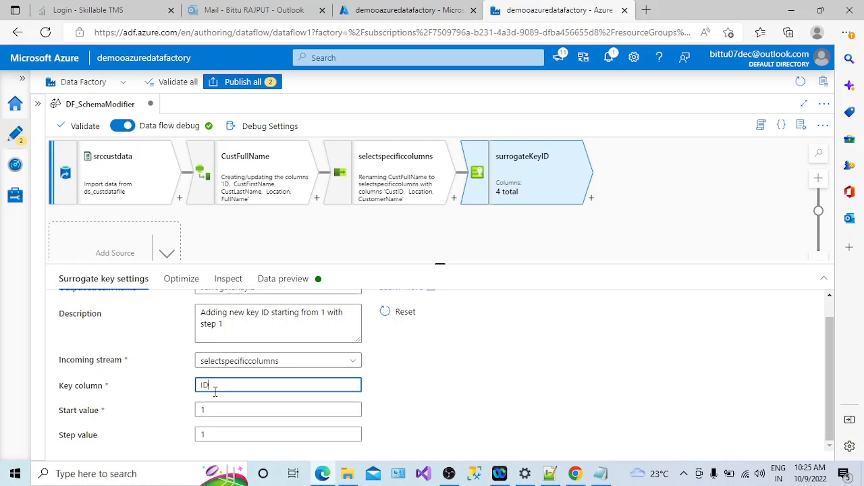
click(829, 426)
click(220, 411)
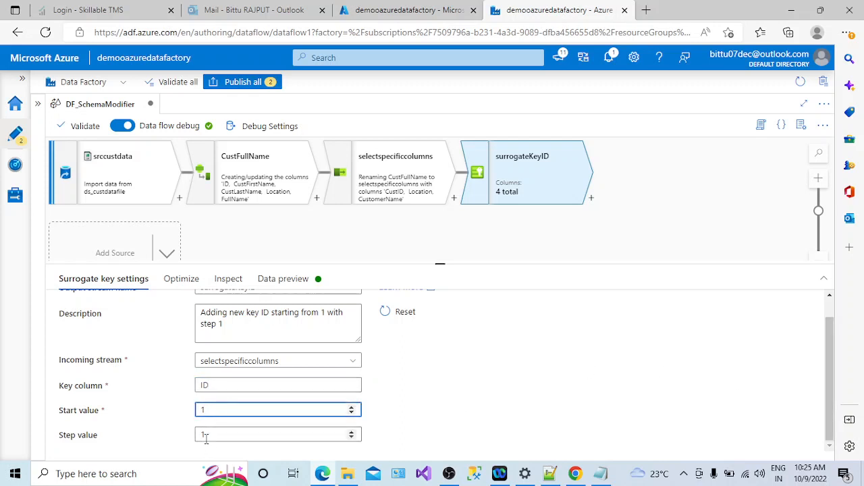
click(209, 434)
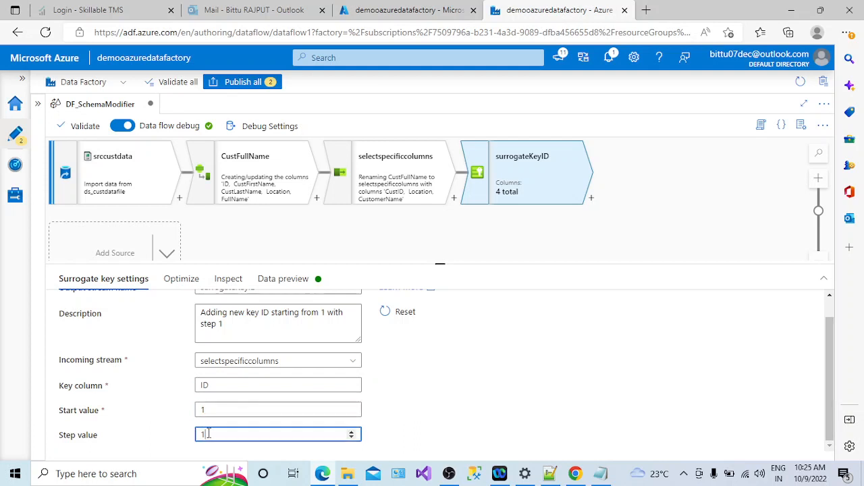
key(BackSpace)
click(351, 432)
click(351, 432)
click(351, 437)
scroll(466, 410, up, 1)
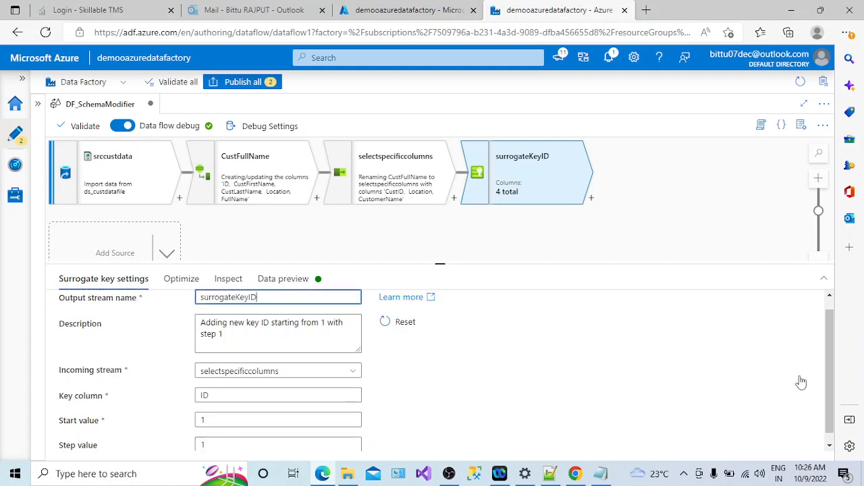
Step: Set the surrogateKeyID partition option to Single partition, then check its output schema and refresh its data preview
click(181, 278)
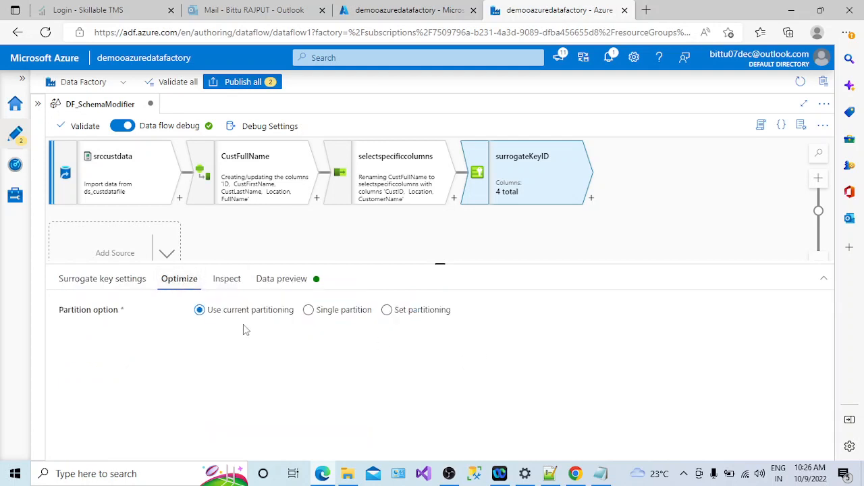
click(308, 309)
click(229, 280)
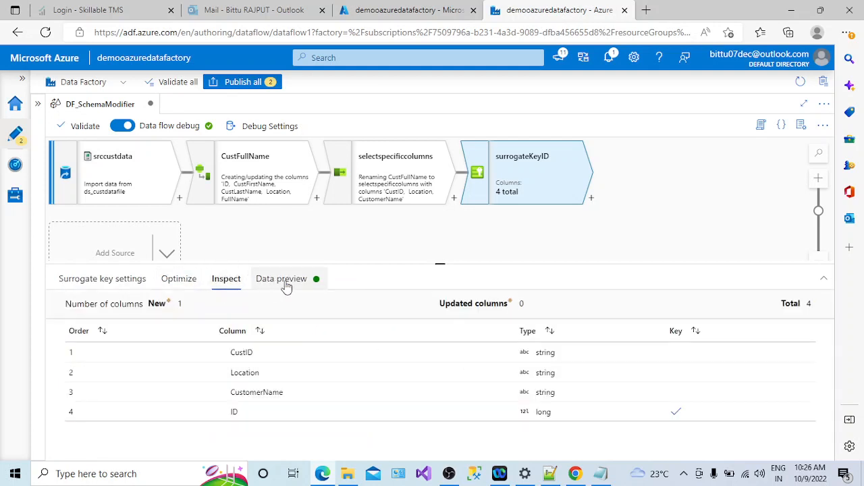
click(286, 286)
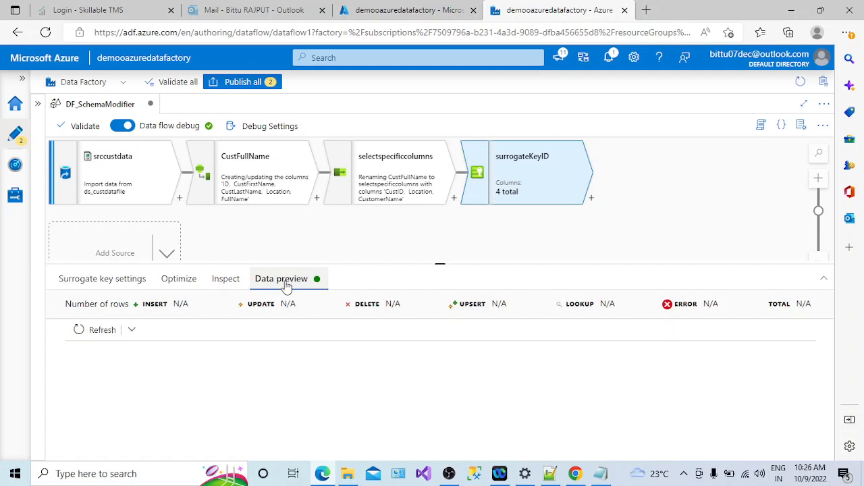
click(82, 330)
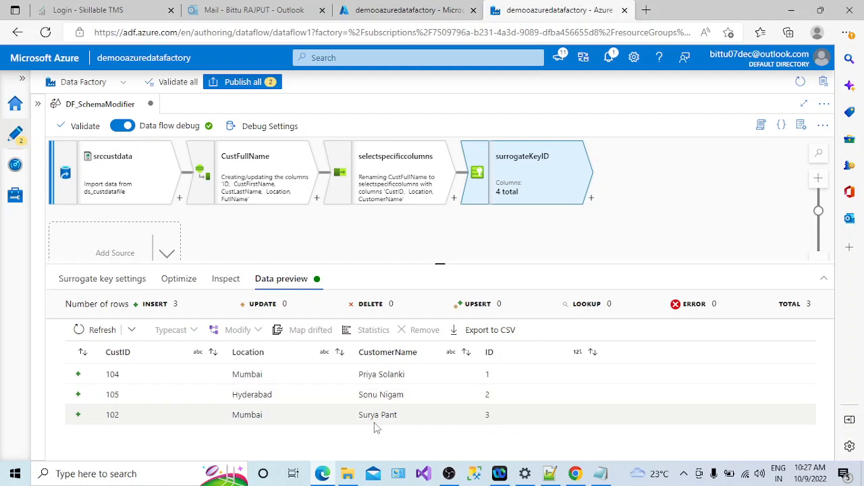
Step: Set the surrogate key's step value to 2 and refresh the data preview to examine the ID values
click(125, 281)
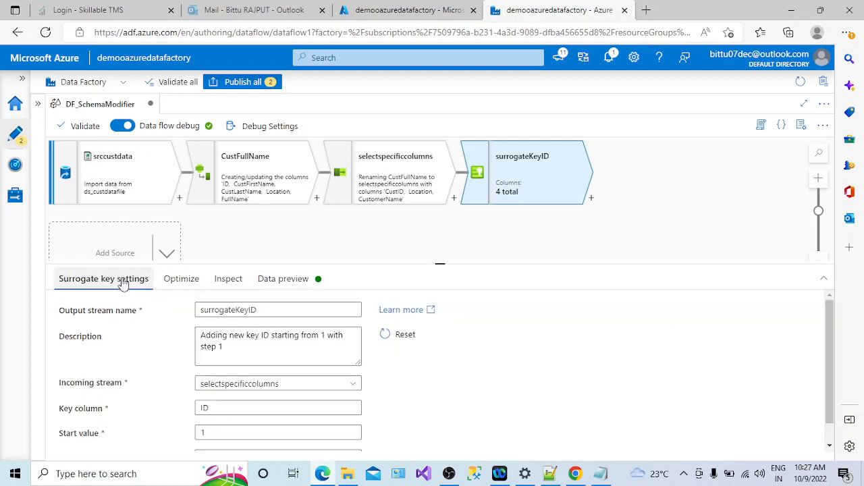
scroll(500, 438, down, 1)
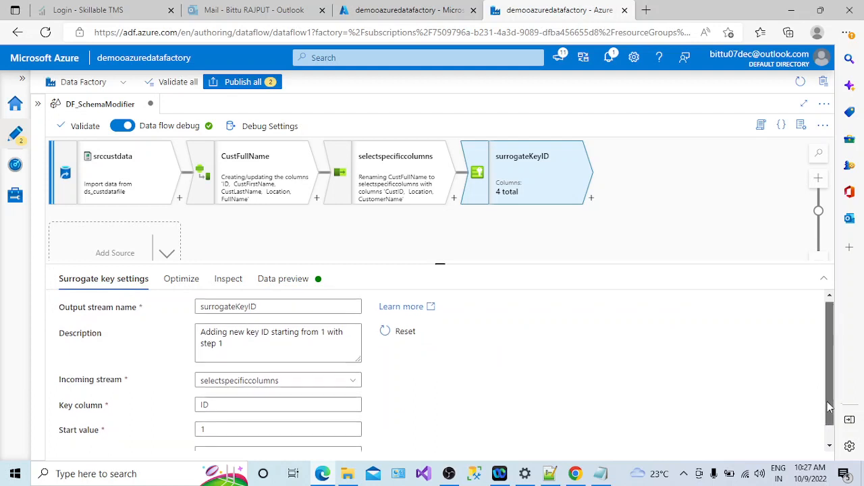
click(351, 431)
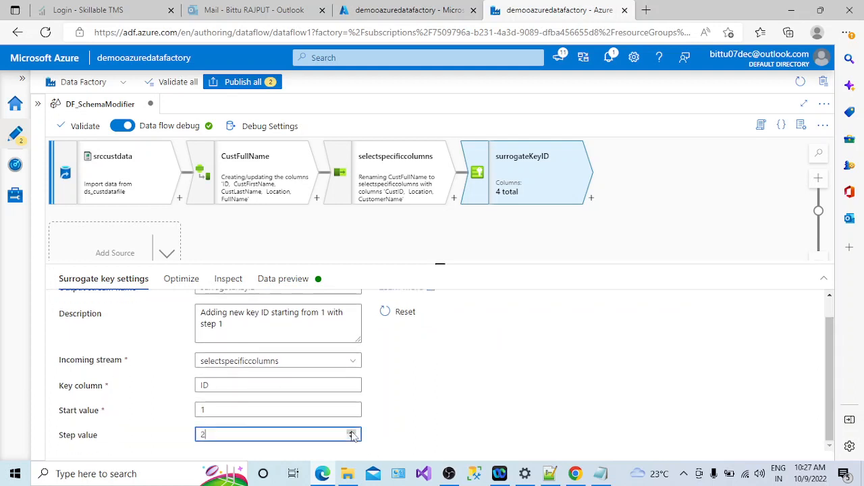
click(173, 456)
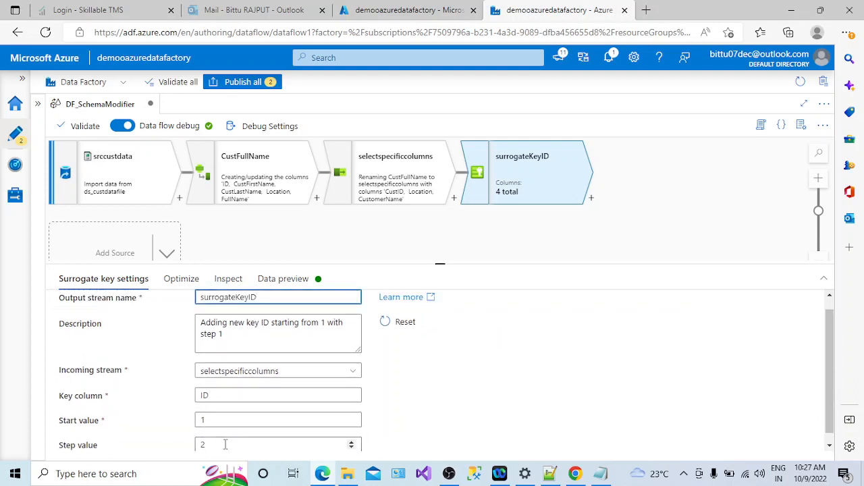
click(288, 282)
click(103, 330)
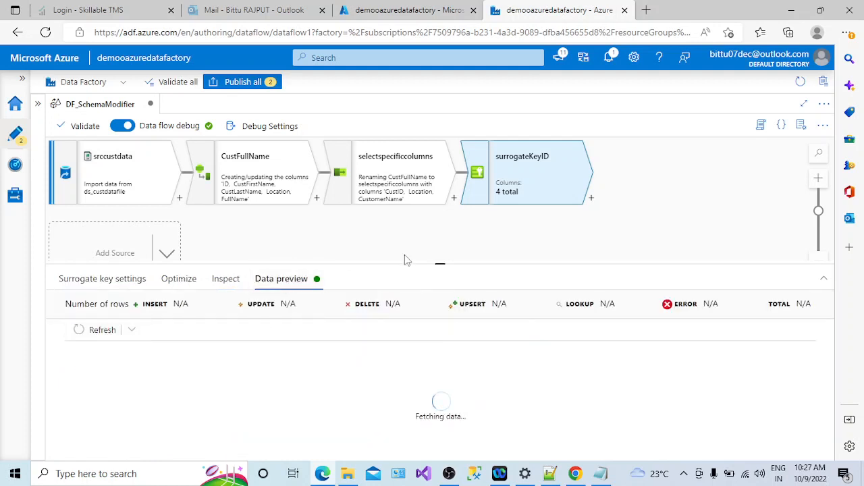
drag(440, 265, 425, 227)
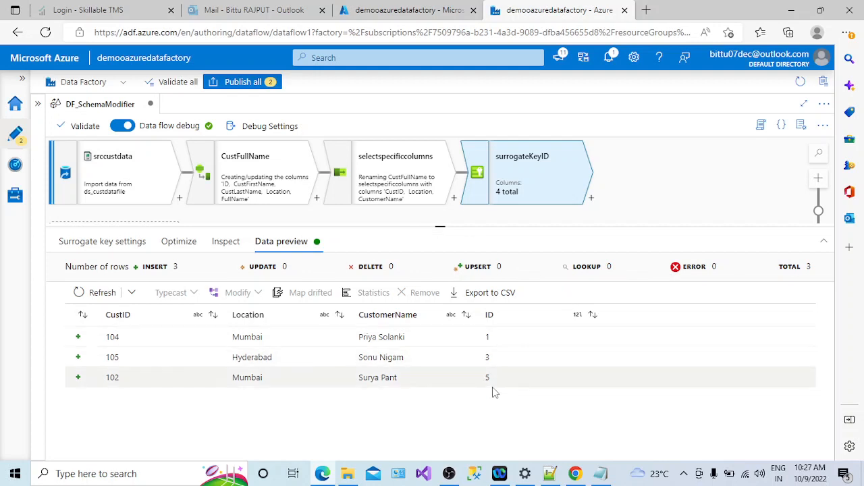
Step: Set the surrogate key's step value back to 1 and refresh the data preview
click(86, 248)
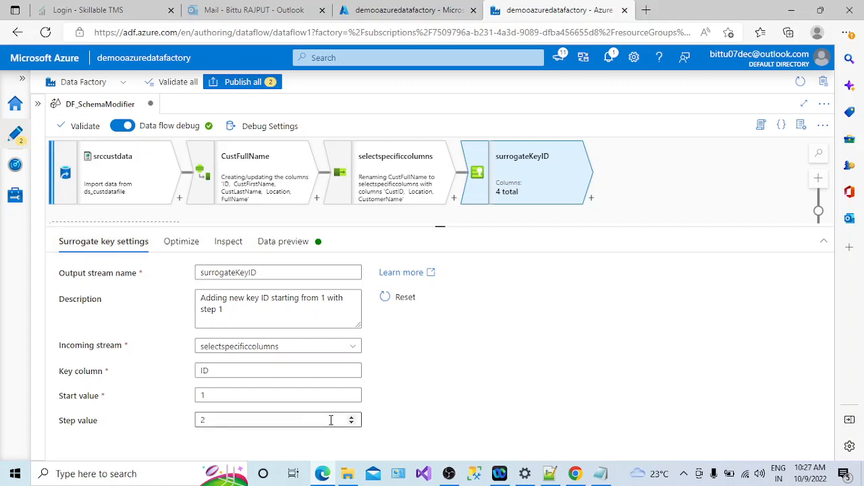
click(351, 420)
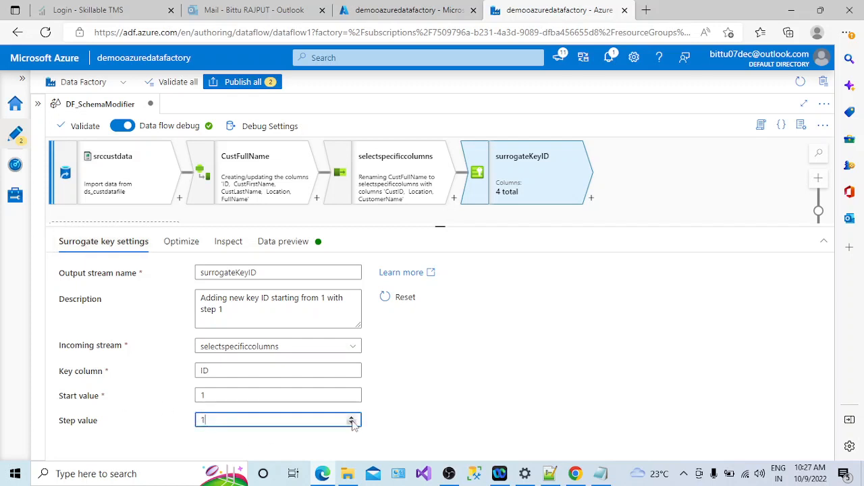
click(286, 242)
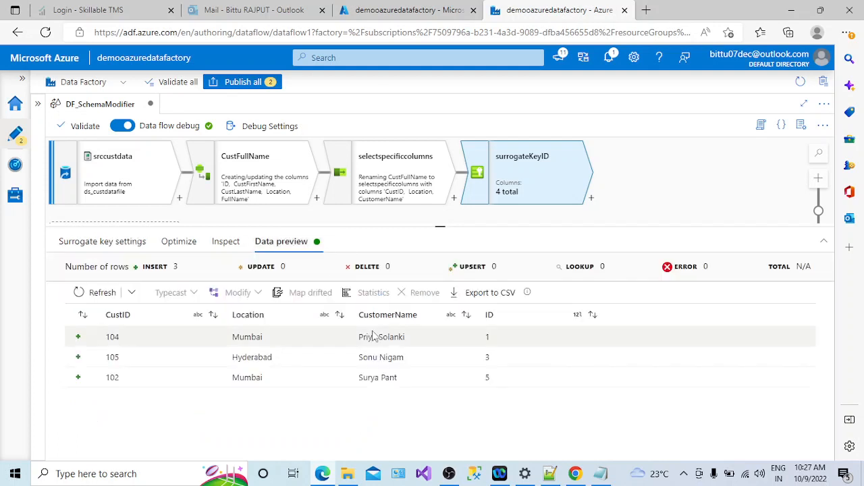
click(101, 292)
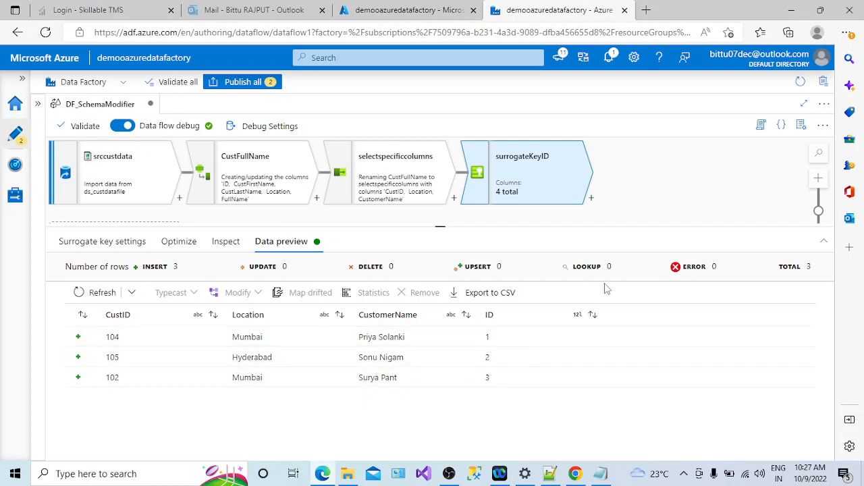
Step: Add an Aggregate transformation after surrogateKeyID and review the data preview of its incoming stream
click(592, 200)
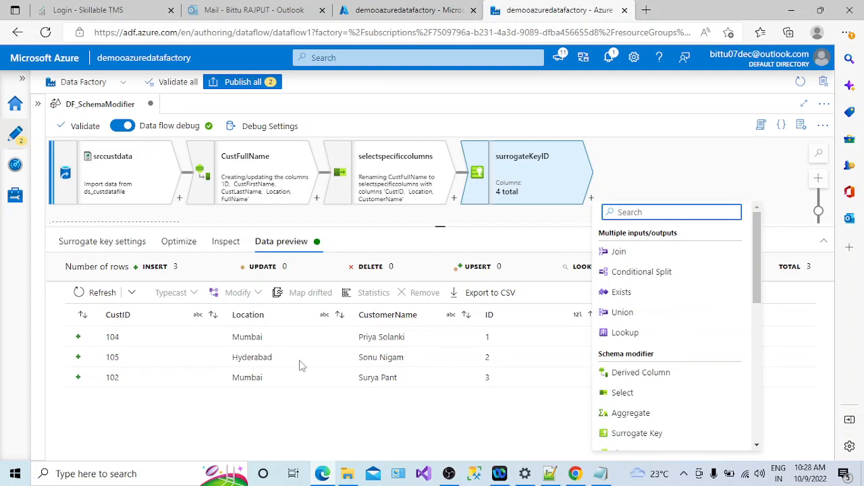
drag(756, 292, 728, 454)
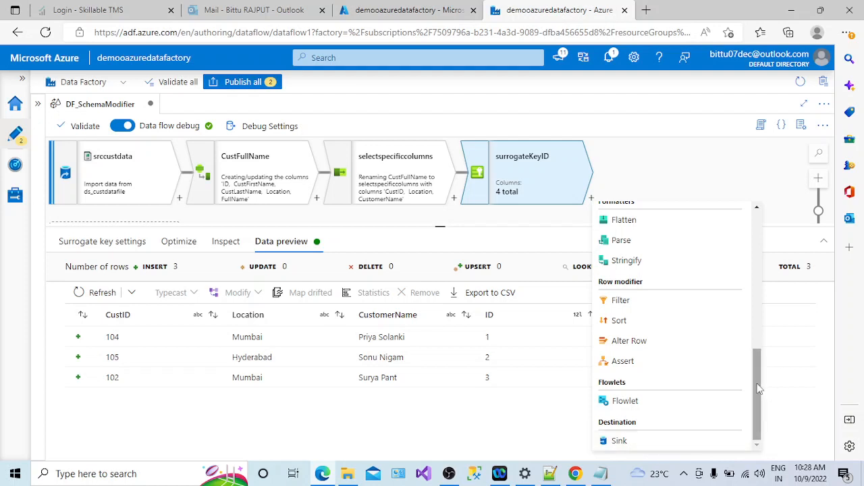
drag(758, 387, 754, 285)
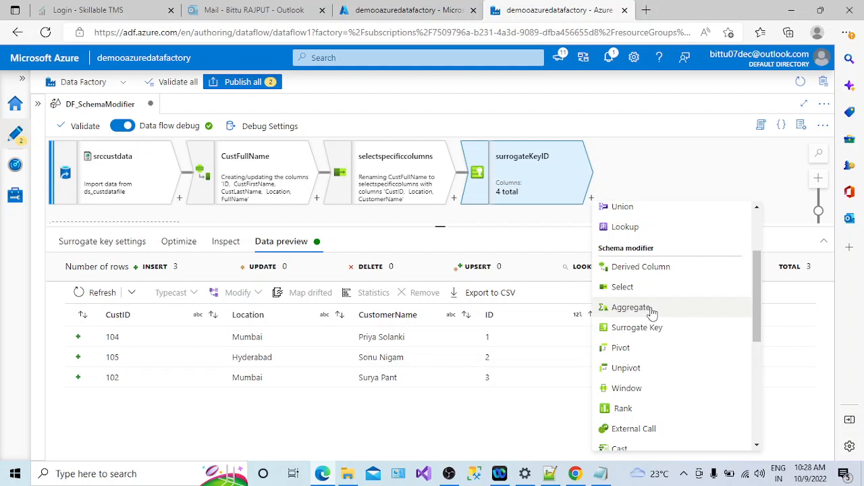
click(651, 310)
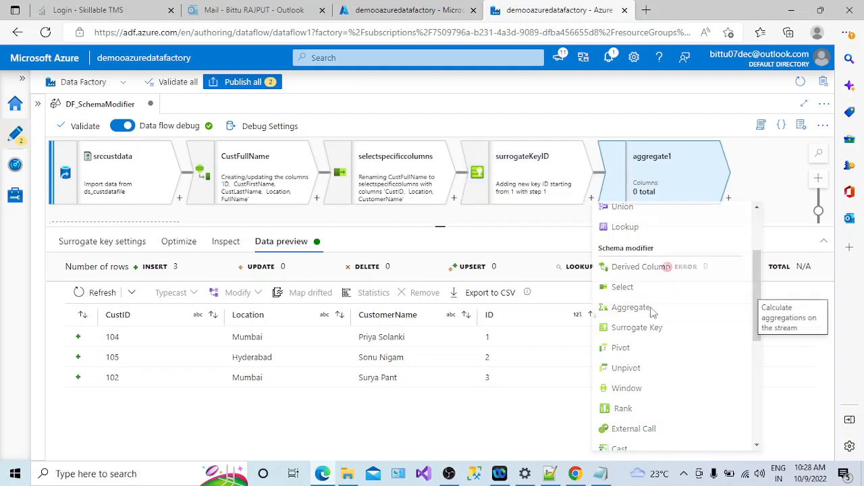
click(536, 196)
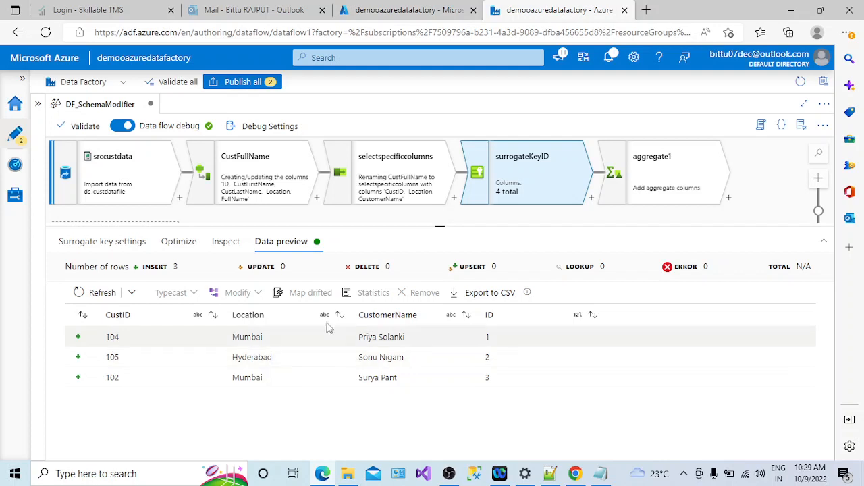
Step: Rename the Aggregate transformation's output stream as aggCustbasedonLocation
click(687, 194)
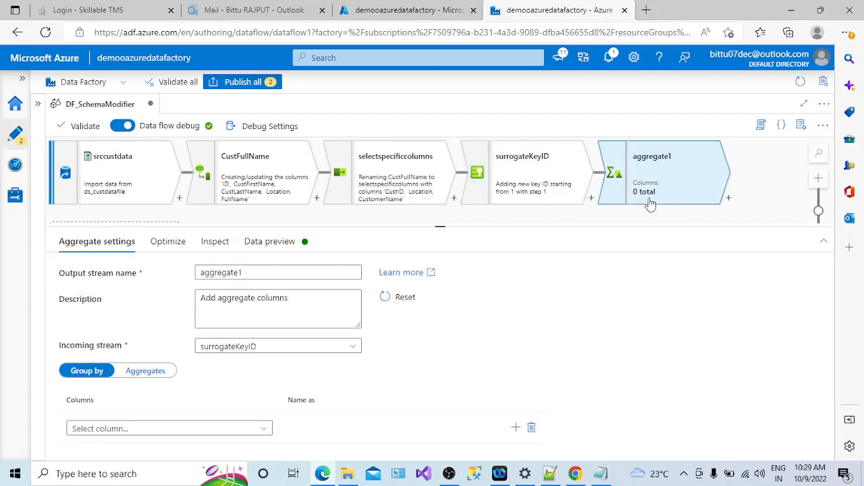
drag(303, 272, 198, 274)
text(agg)
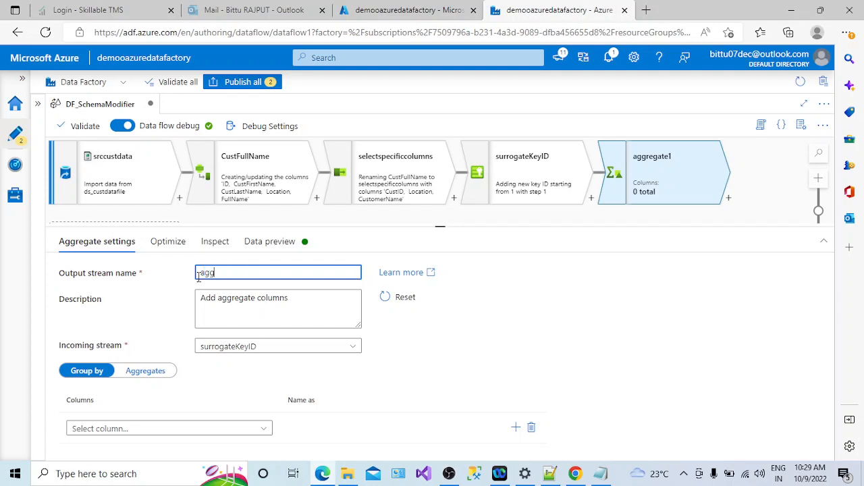
text(CustbasedonLocation)
click(206, 299)
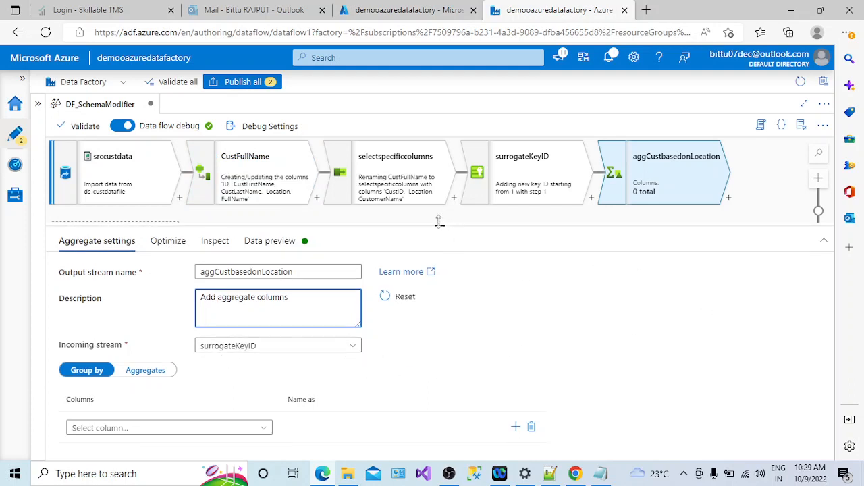
Step: Group the Aggregate transformation by the Location column
drag(440, 224, 431, 197)
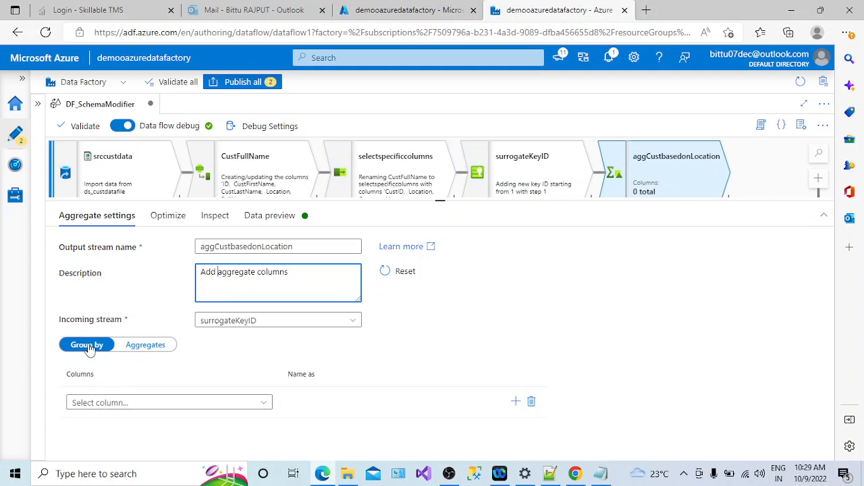
click(117, 405)
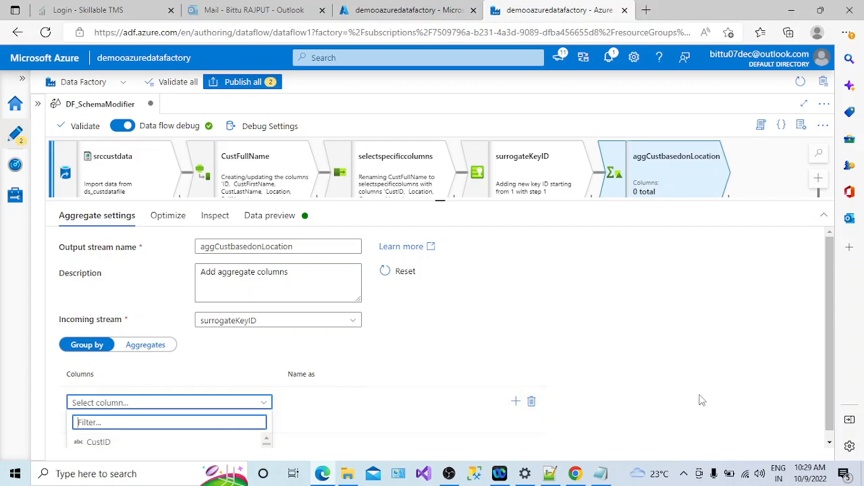
click(829, 426)
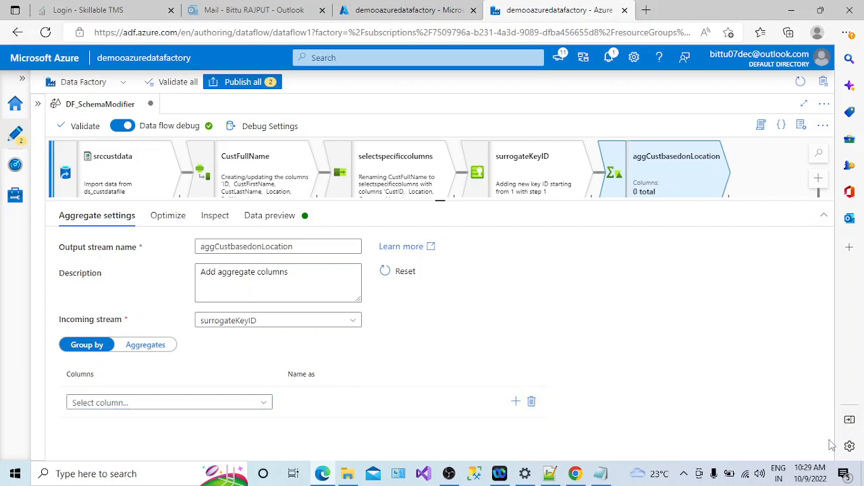
drag(440, 200, 432, 160)
click(268, 366)
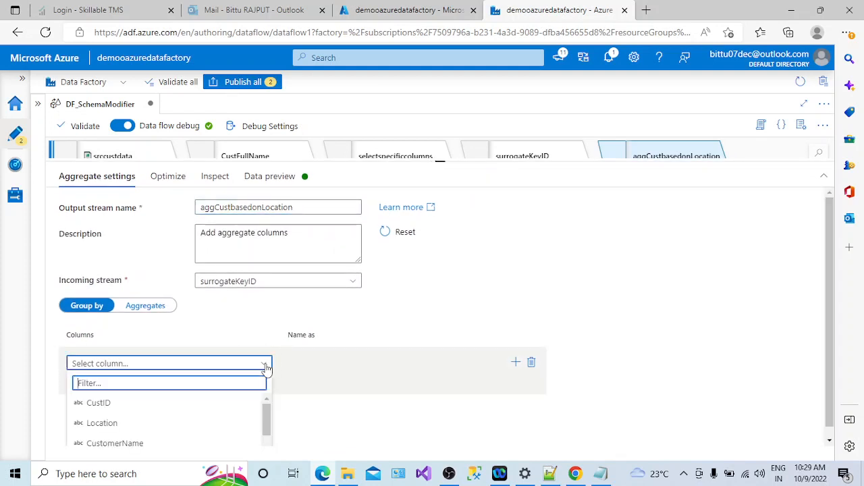
click(142, 423)
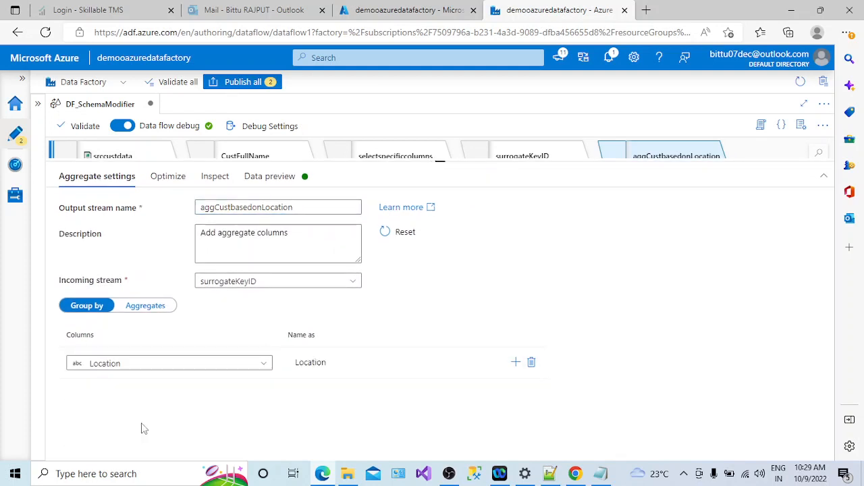
Step: Name the aggregate column Count and open its expression in the expression builder
click(140, 307)
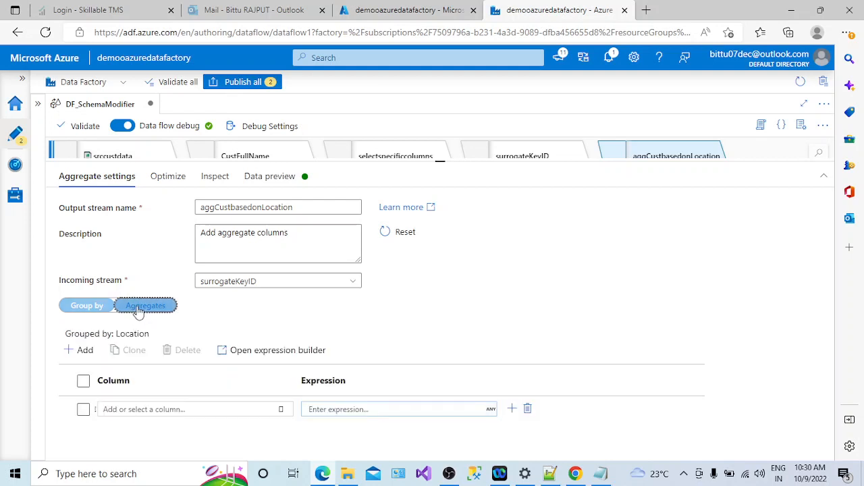
click(85, 309)
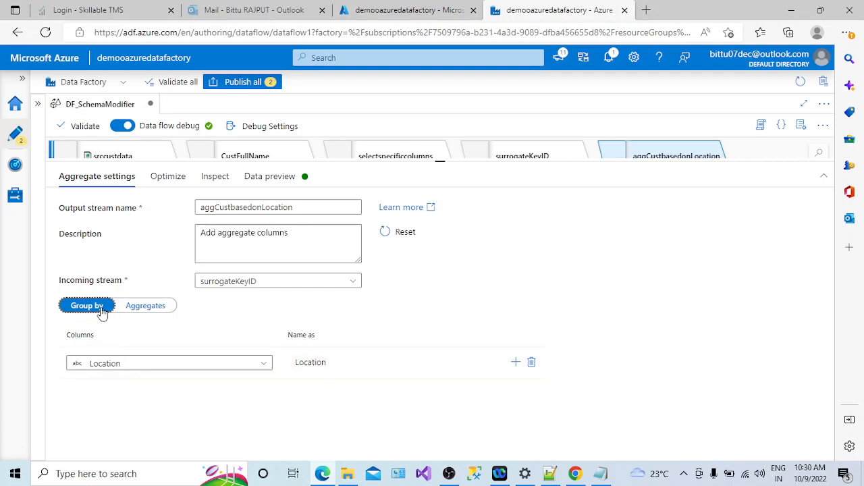
click(140, 308)
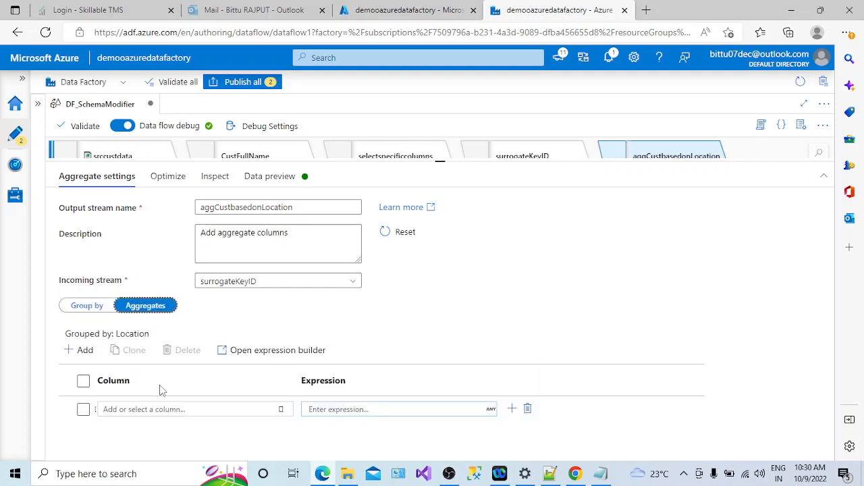
click(158, 409)
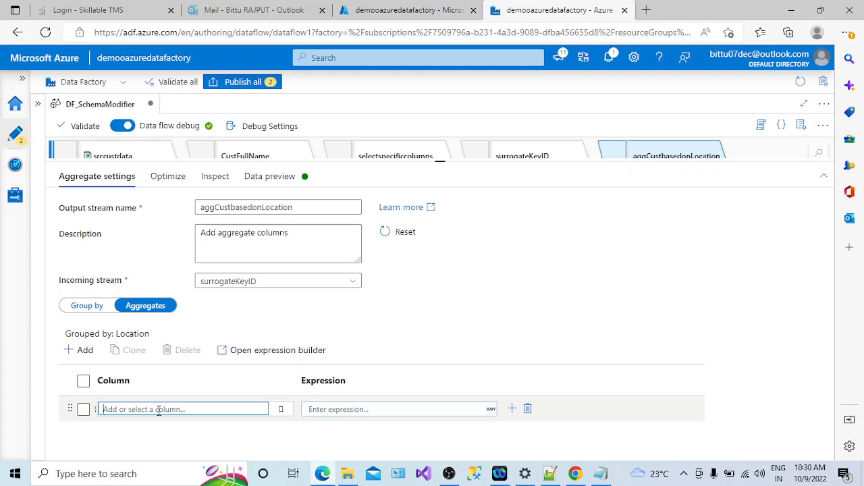
text(D)
key(BackSpace)
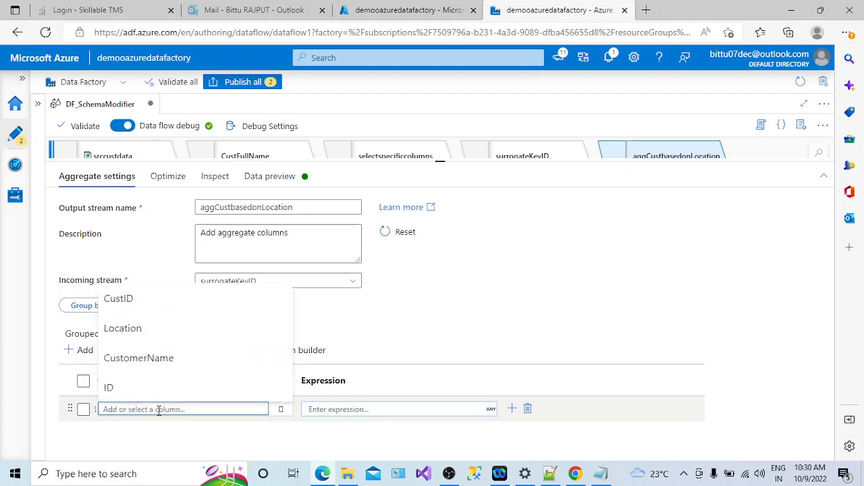
text(Count)
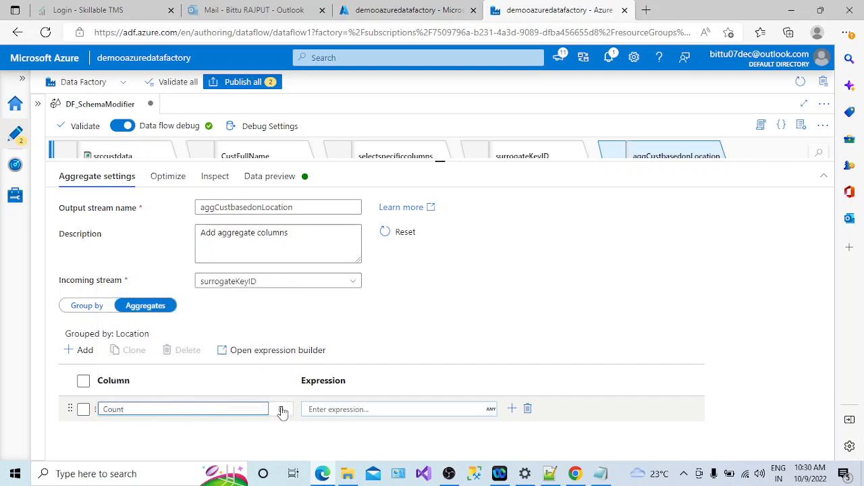
click(319, 405)
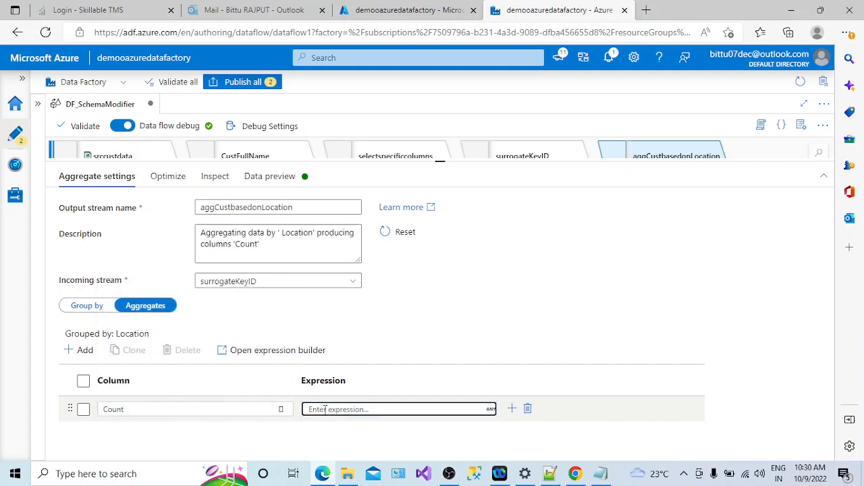
click(340, 424)
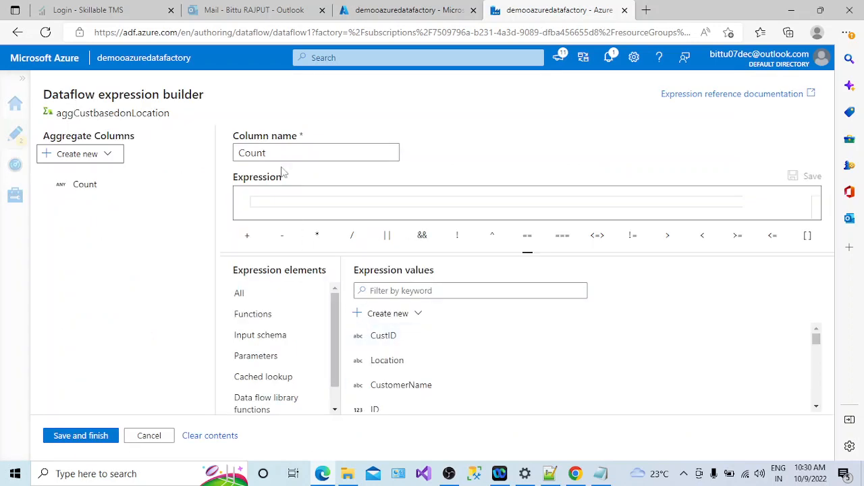
click(255, 205)
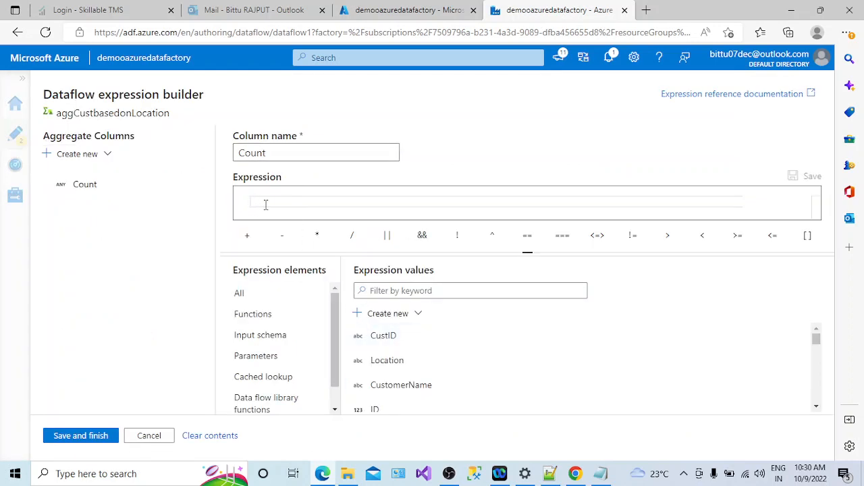
text(count)
key(Return)
key(BackSpace)
key(BackSpace)
key(BackSpace)
key(BackSpace)
key(BackSpace)
key(BackSpace)
key(BackSpace)
Step: Build the aggregate column's expression as count(CustID) from the count function and the CustID input column
click(376, 290)
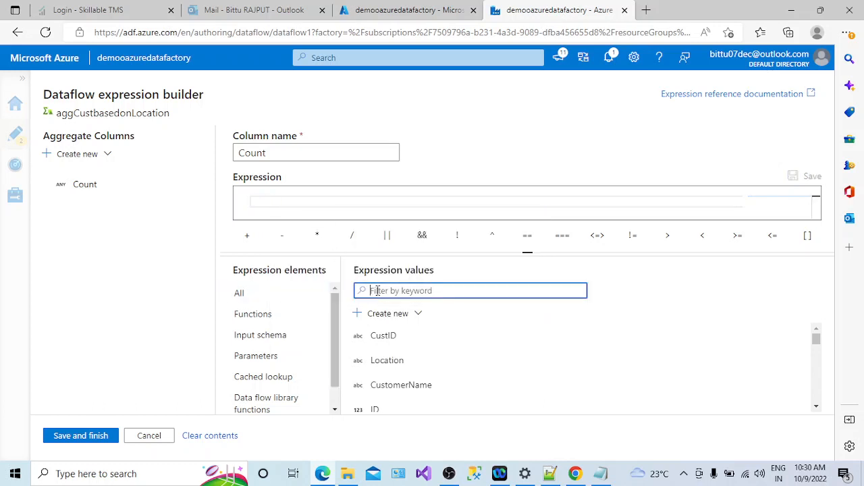
text(count)
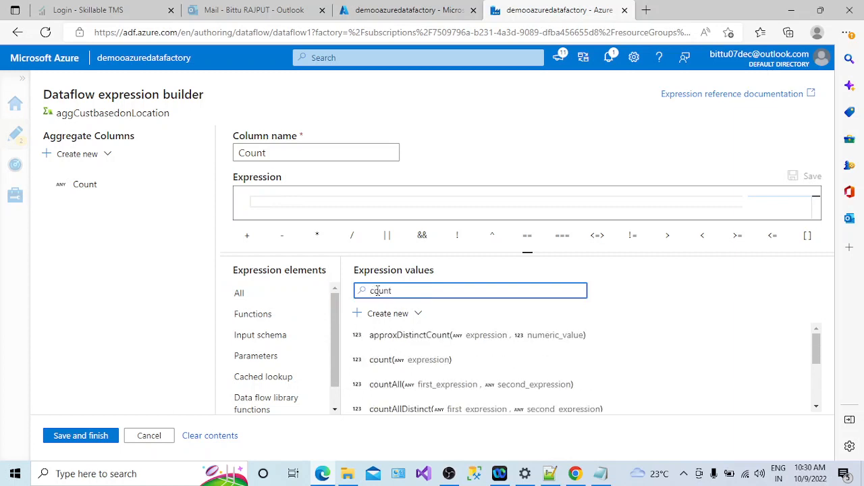
click(410, 368)
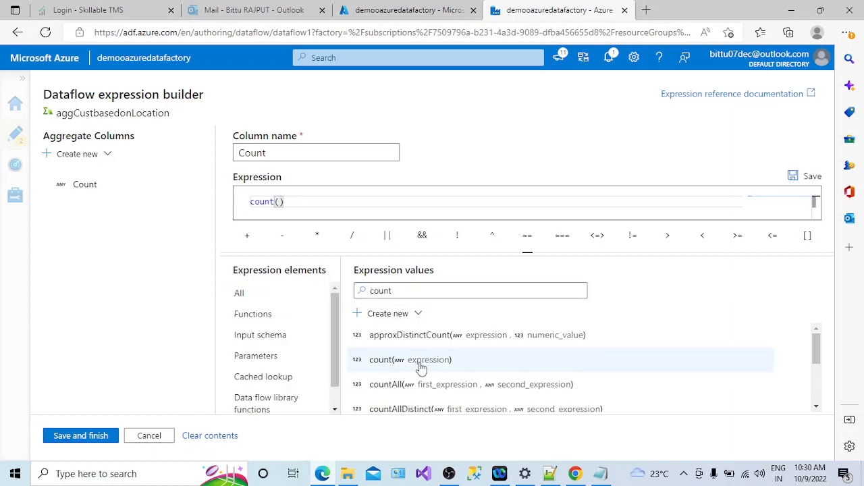
click(397, 290)
drag(397, 291, 369, 297)
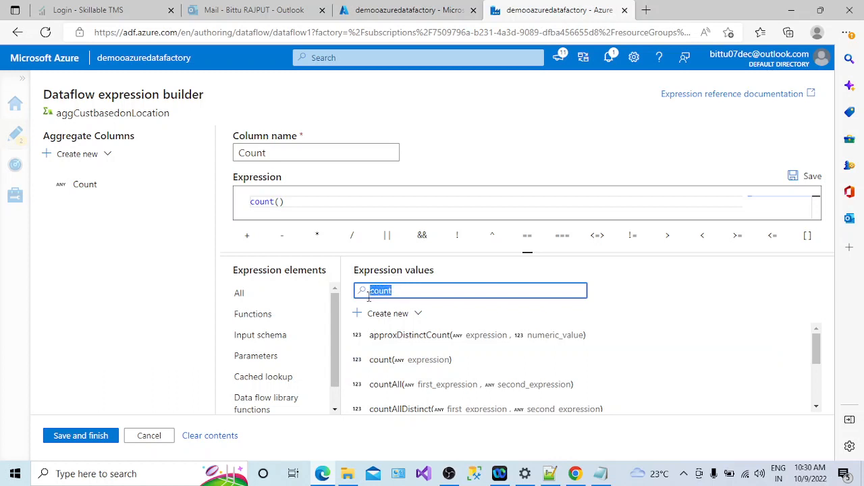
key(BackSpace)
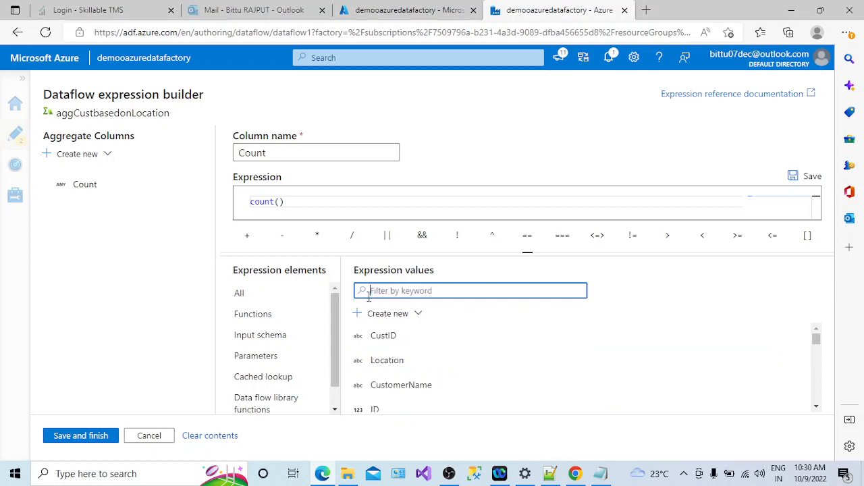
click(385, 338)
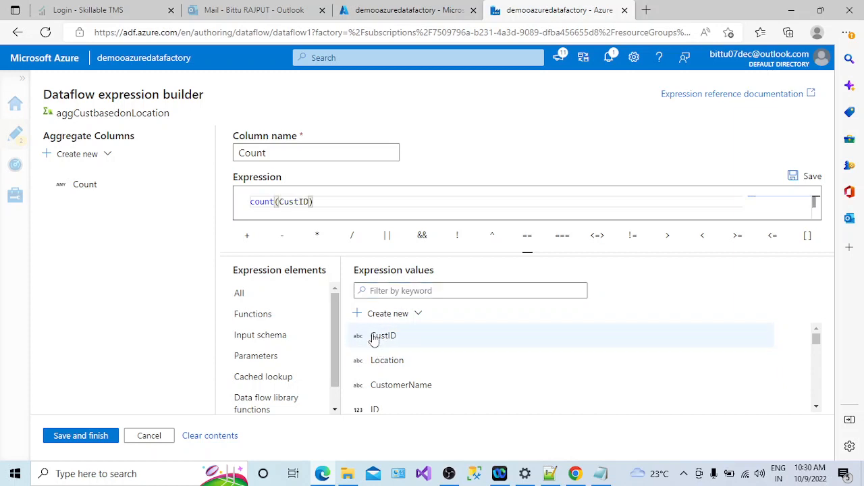
Step: Rename the aggregate column as TotalCustonLoc, then save and finish the expression
drag(299, 153, 237, 152)
key(BackSpace)
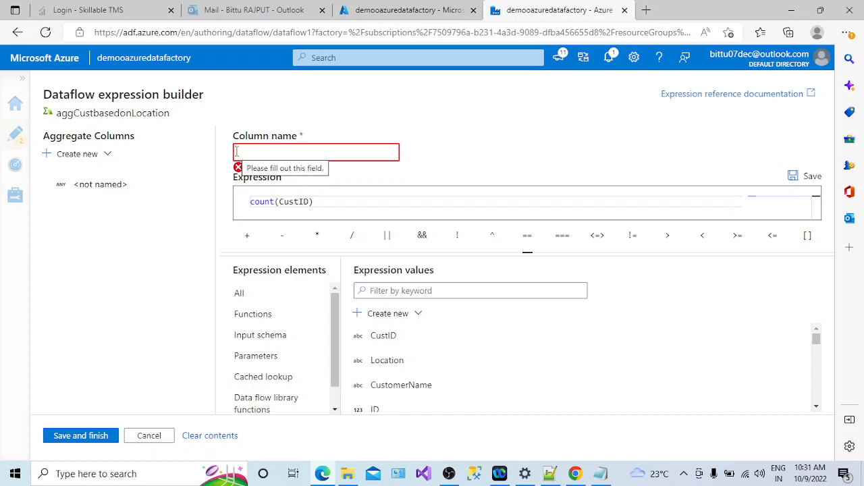
text(tO)
key(BackSpace)
key(BackSpace)
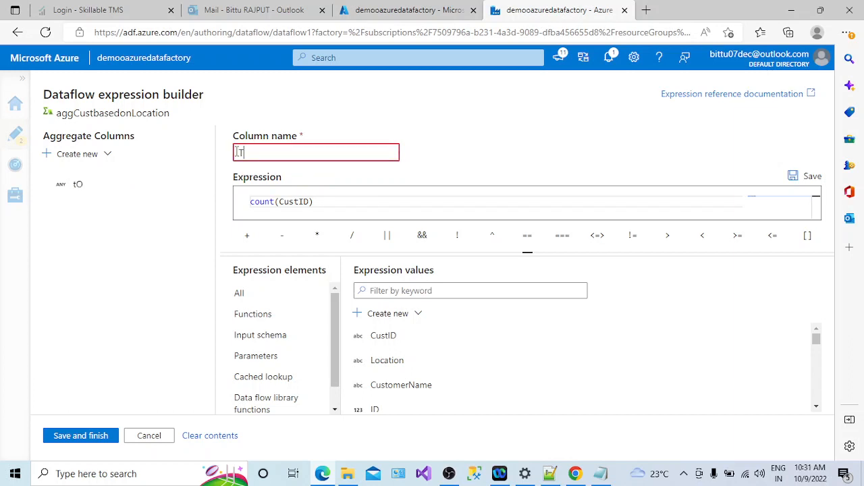
text(TotalCustonLoc)
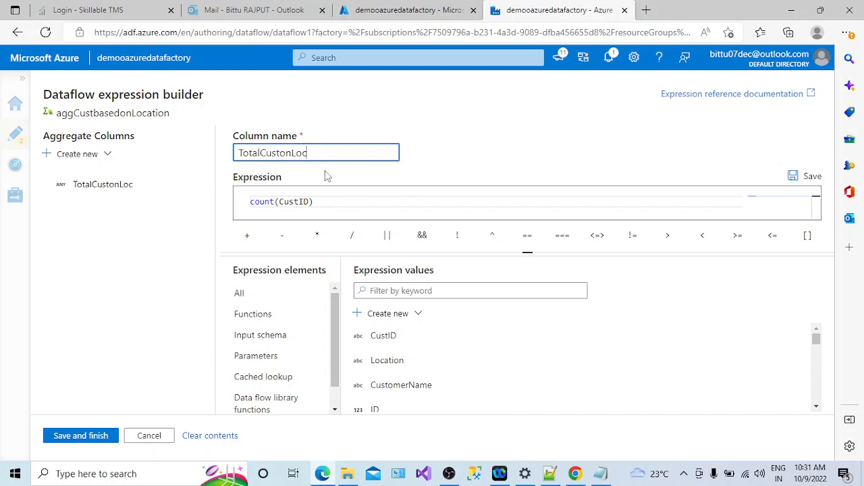
click(355, 201)
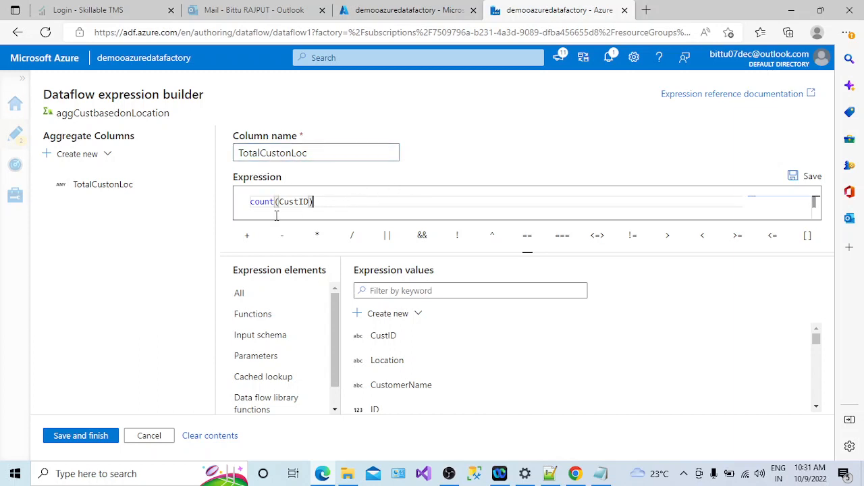
click(102, 436)
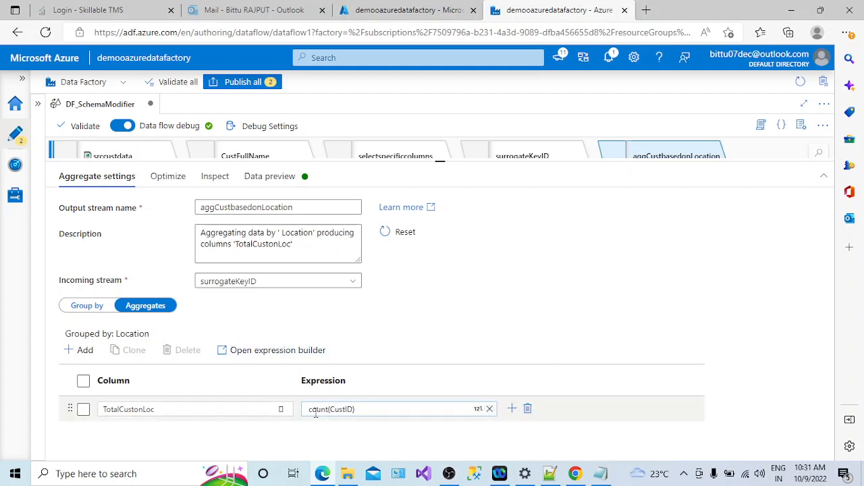
Step: Review the Aggregate's group-by column, aggregate expression, partition options and output schema
click(86, 307)
click(147, 307)
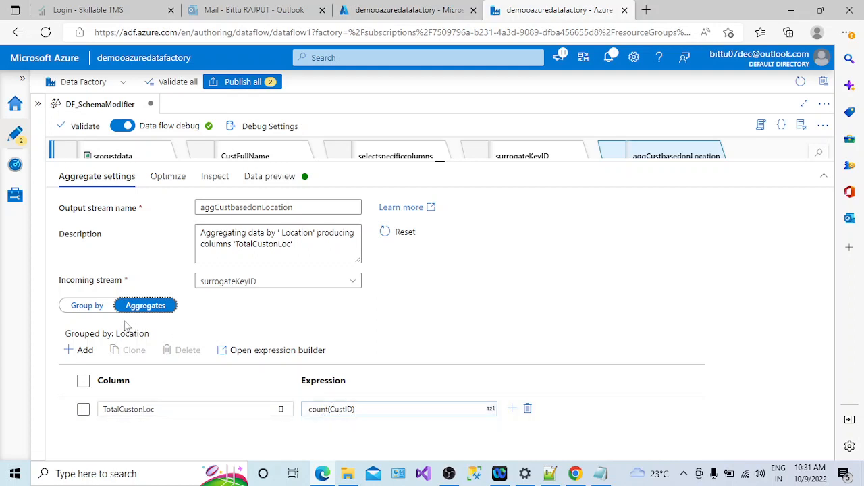
click(92, 309)
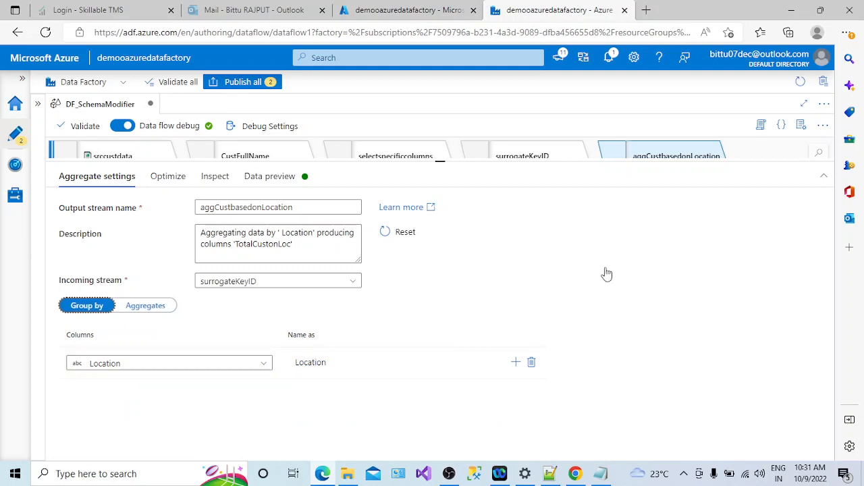
click(171, 177)
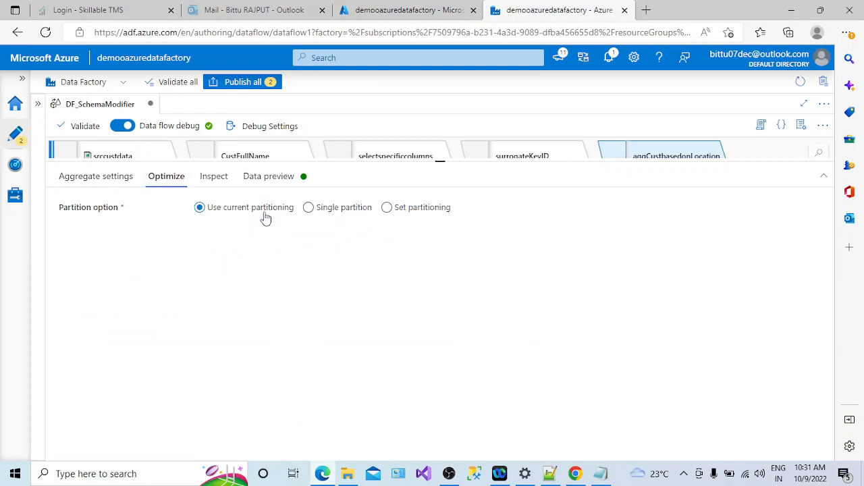
click(308, 208)
click(214, 177)
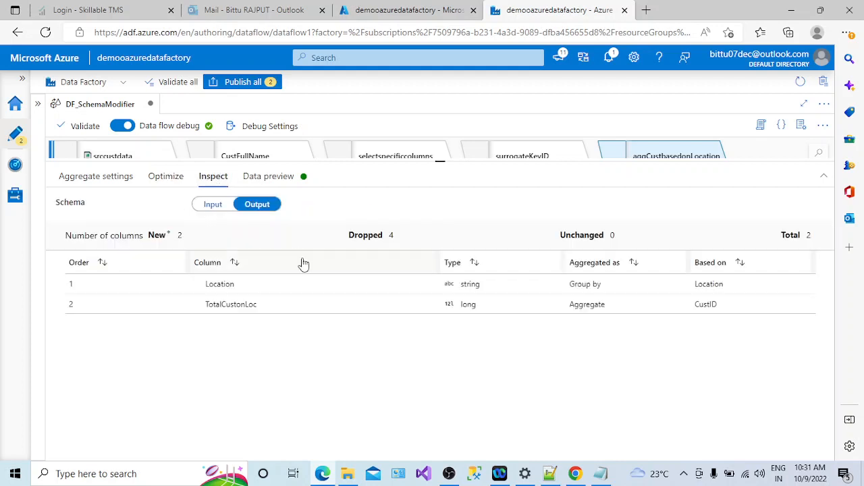
click(269, 176)
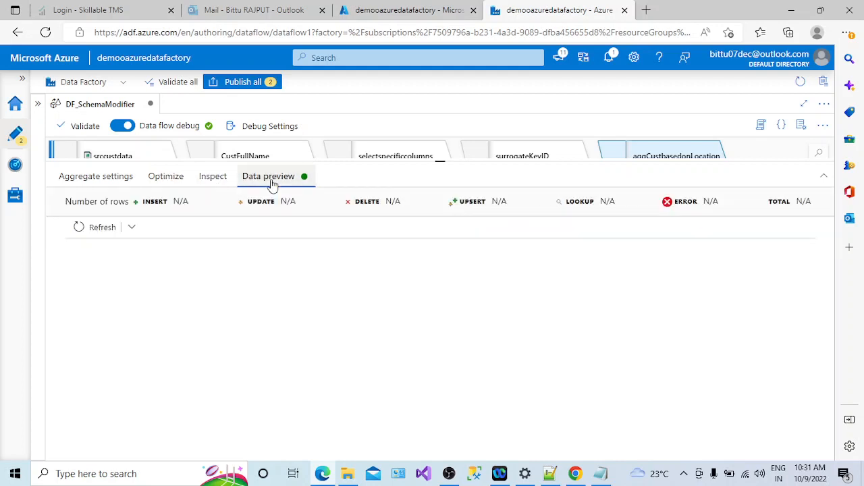
click(214, 177)
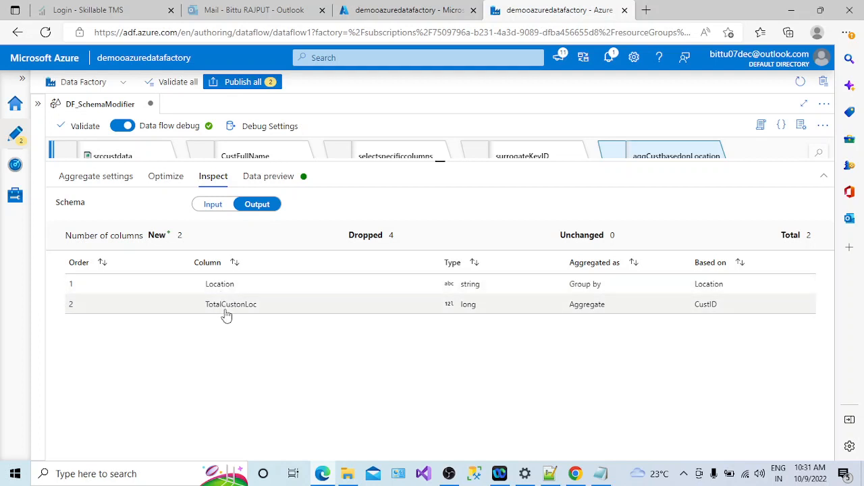
Step: Refresh the Aggregate's data preview to examine the customer count per location alongside the full data flow
click(267, 179)
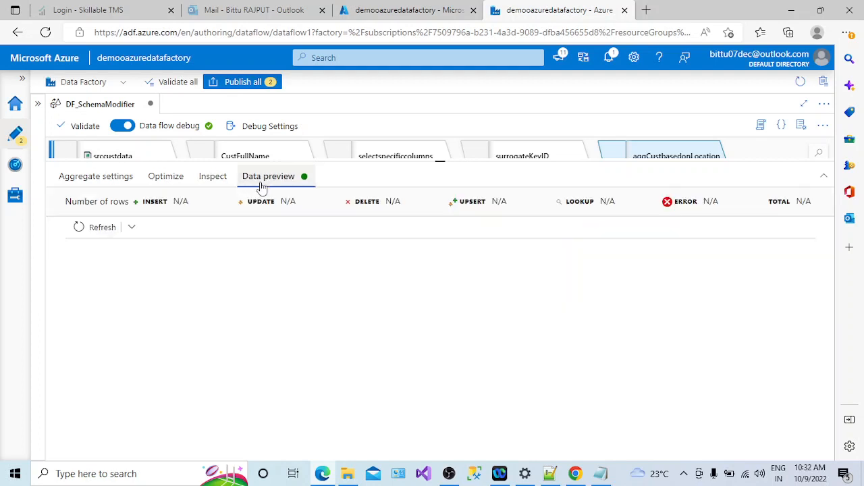
click(105, 230)
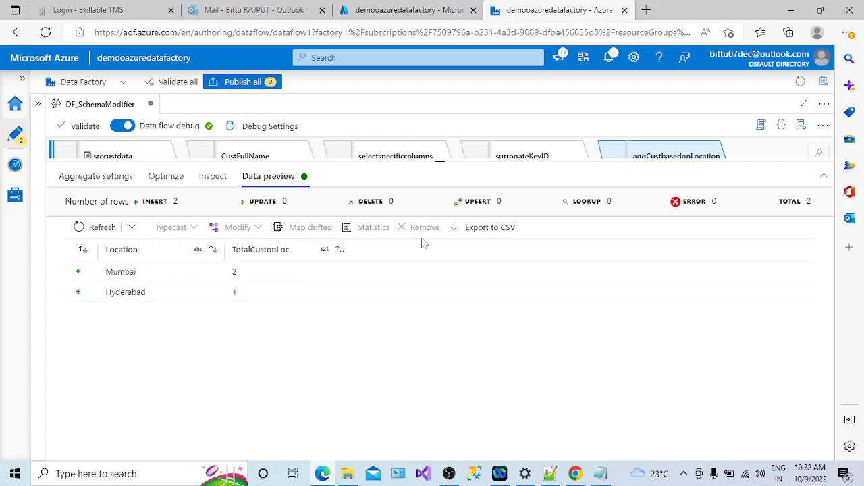
drag(440, 162, 440, 216)
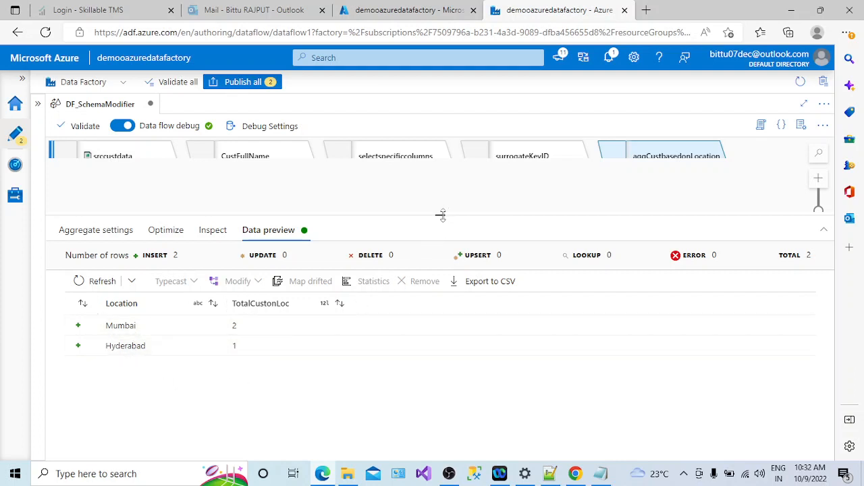
drag(440, 215, 439, 237)
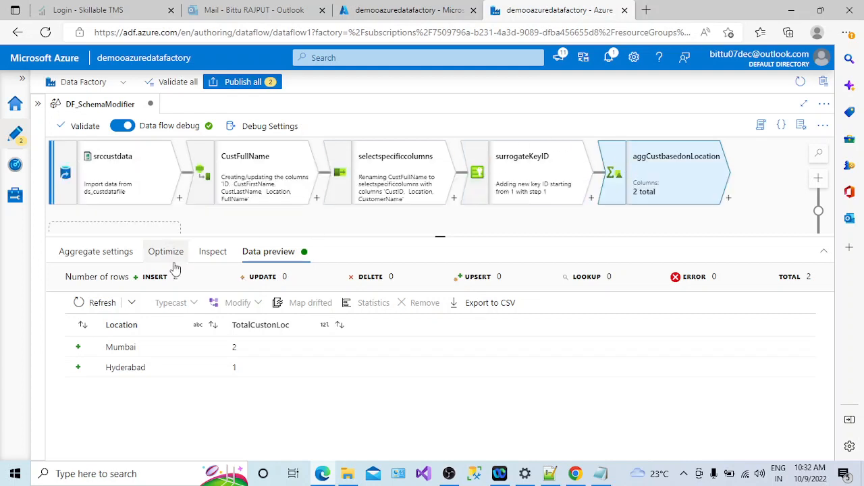
Step: Rename the Aggregate's count column as TotalCust, keeping Location as the group-by column
click(112, 256)
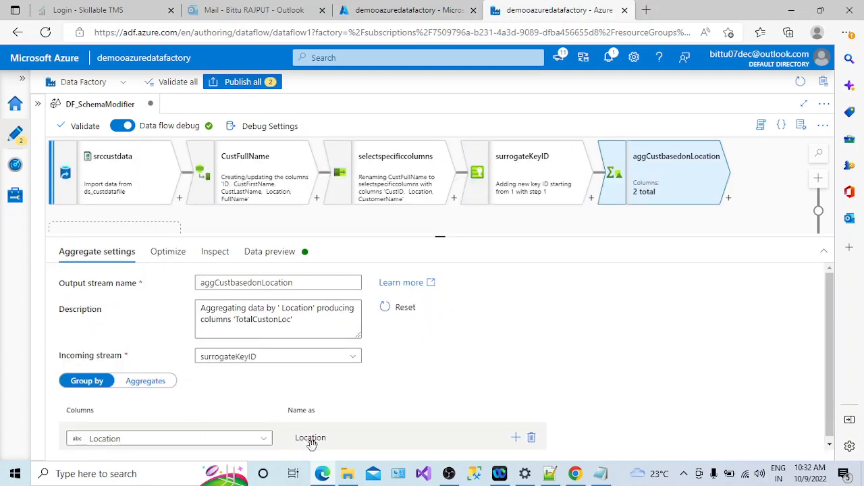
click(172, 439)
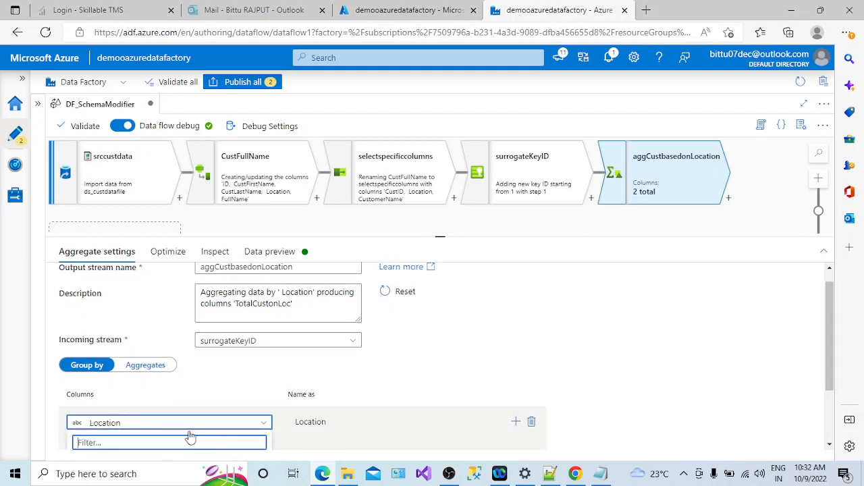
click(531, 423)
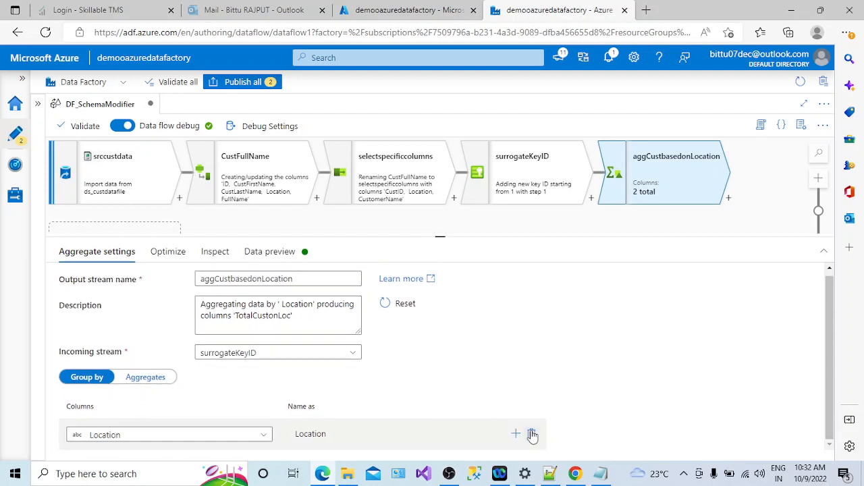
click(145, 377)
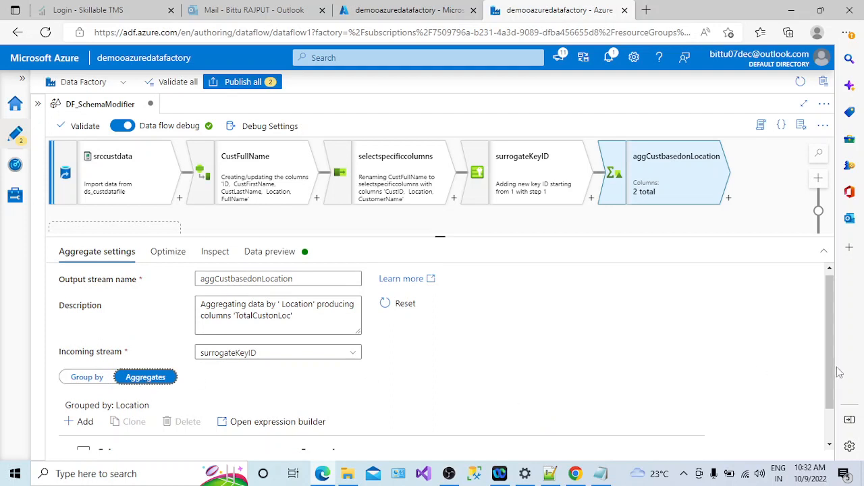
drag(831, 369, 818, 450)
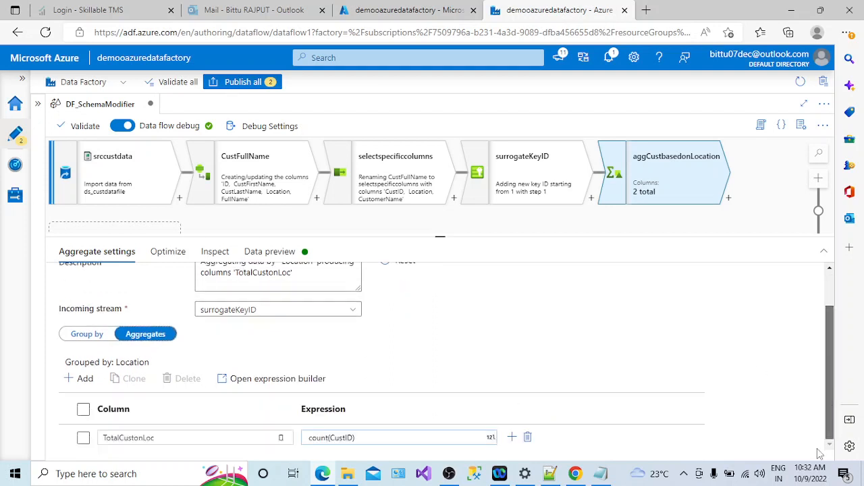
click(208, 437)
key(BackSpace)
key(BackSpace)
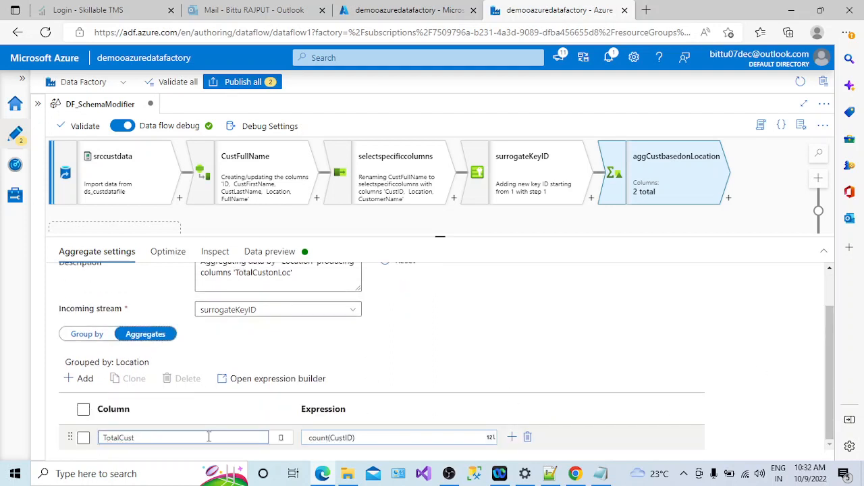
Step: Check the TotalCust column's count(CustID) expression in the expression builder, then save and finish
click(432, 437)
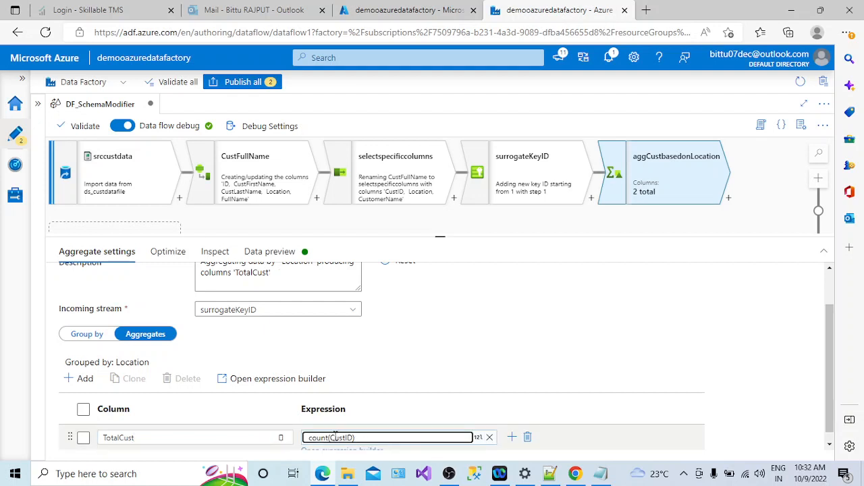
click(365, 449)
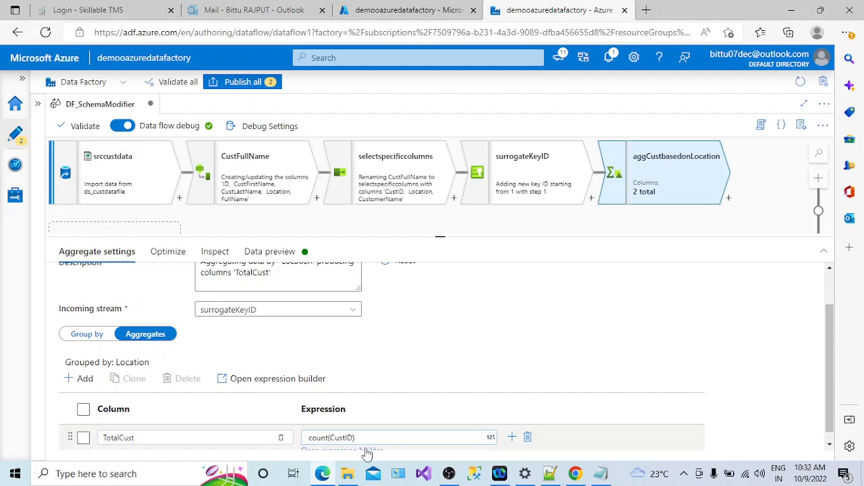
click(309, 202)
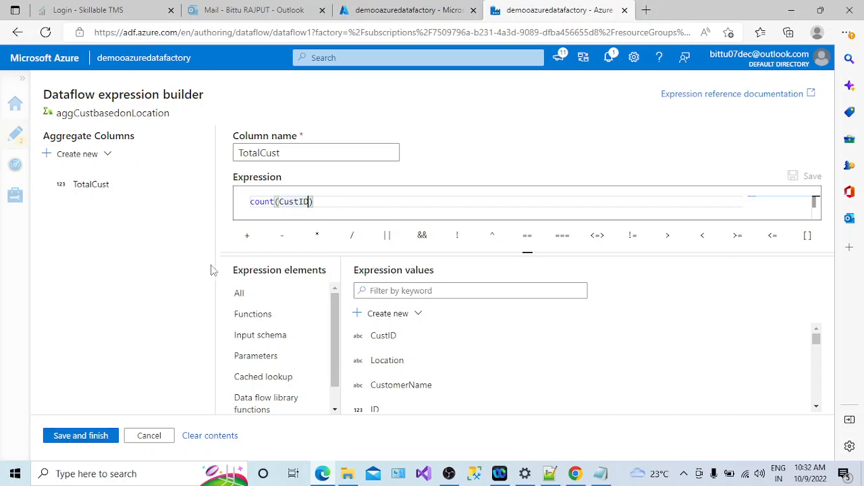
click(99, 437)
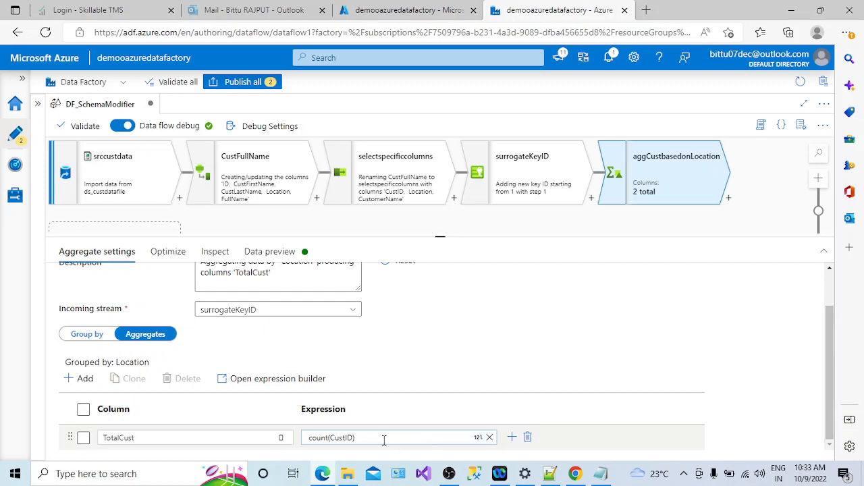
Step: Review the Aggregate's group-by column, refresh its data preview, and inspect its output schema
click(91, 335)
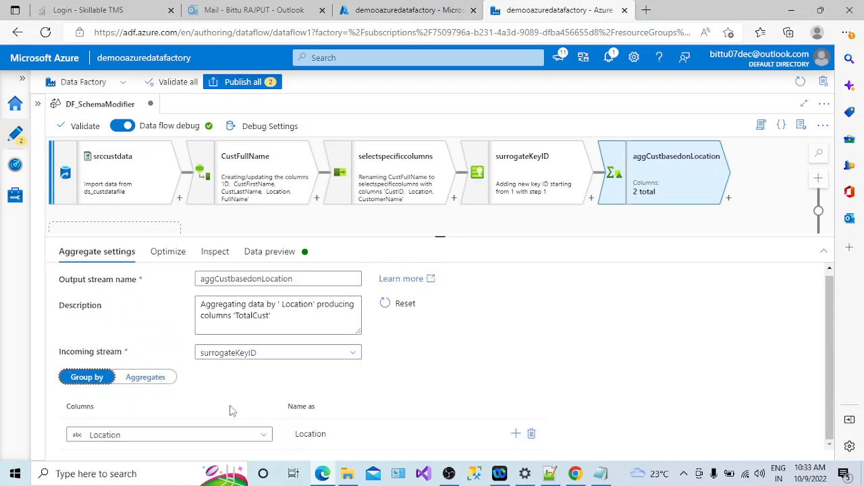
click(274, 253)
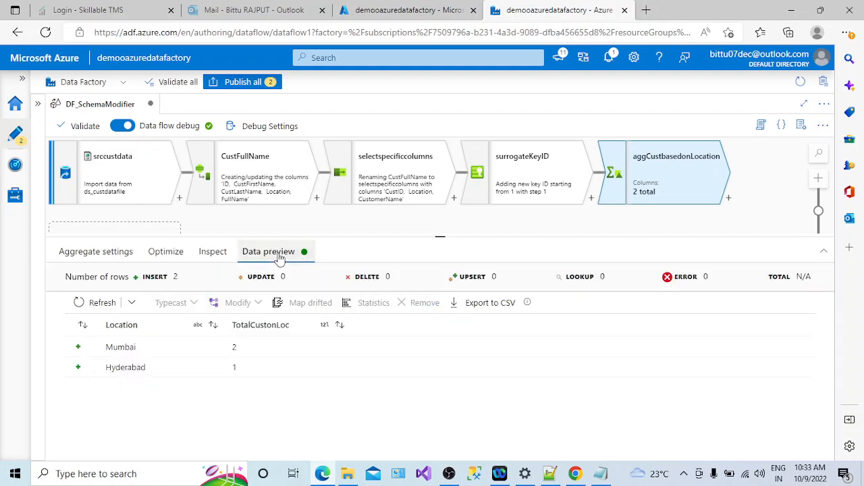
click(101, 302)
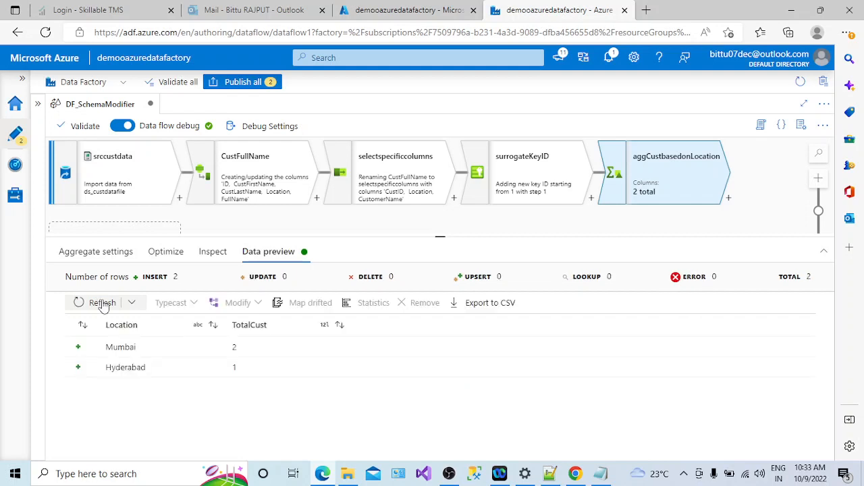
click(210, 259)
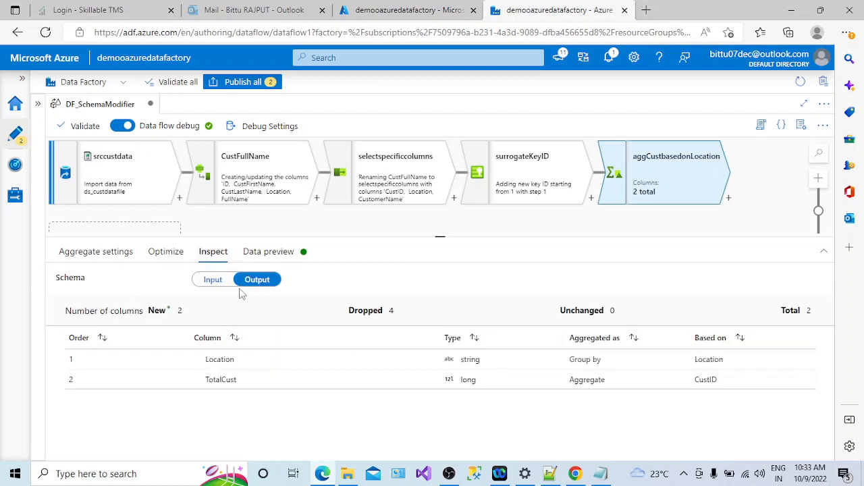
click(160, 251)
Step: Remove the Location group-by column from the Aggregate
click(67, 251)
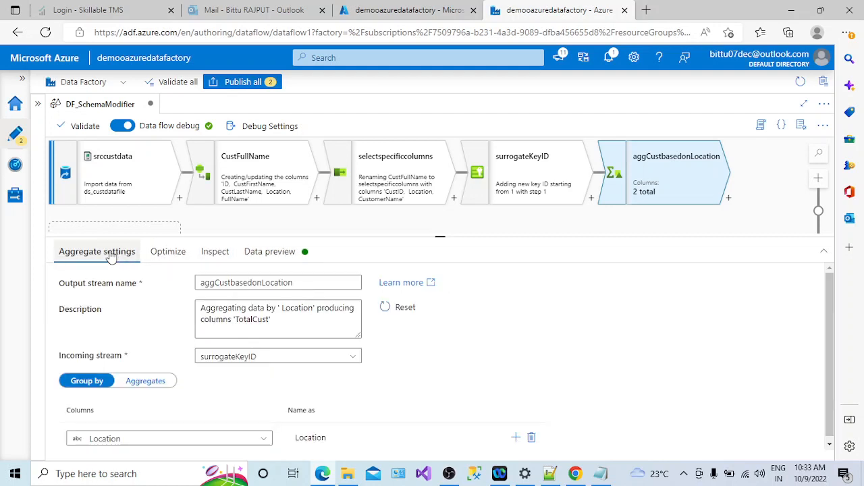
scroll(787, 358, down, 1)
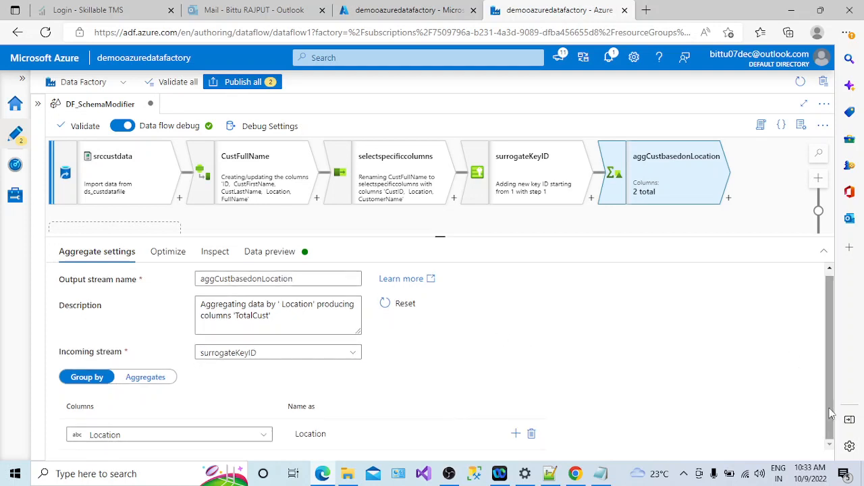
click(532, 434)
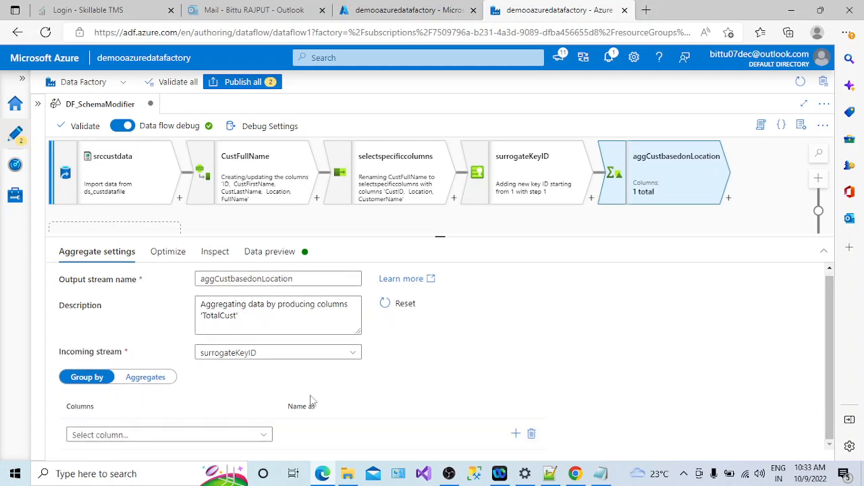
Step: Inspect the Aggregate's output schema without a group-by column and refresh its data preview for the overall customer count
click(166, 252)
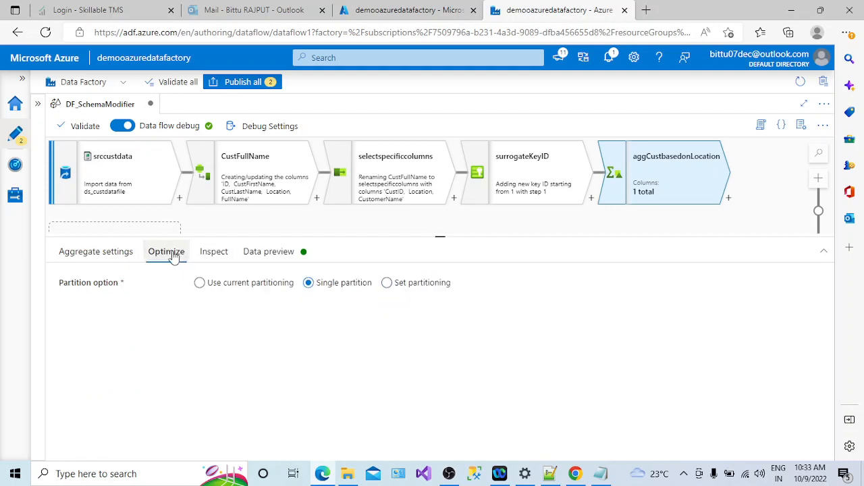
click(250, 251)
click(213, 253)
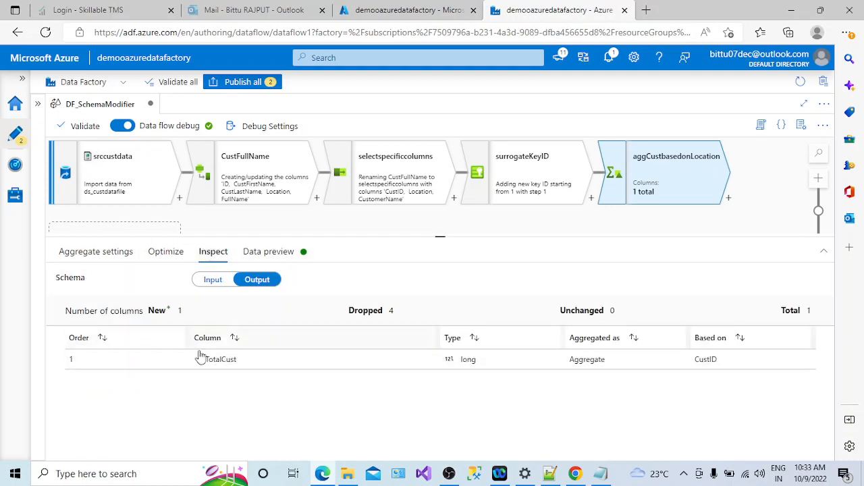
click(274, 251)
click(95, 303)
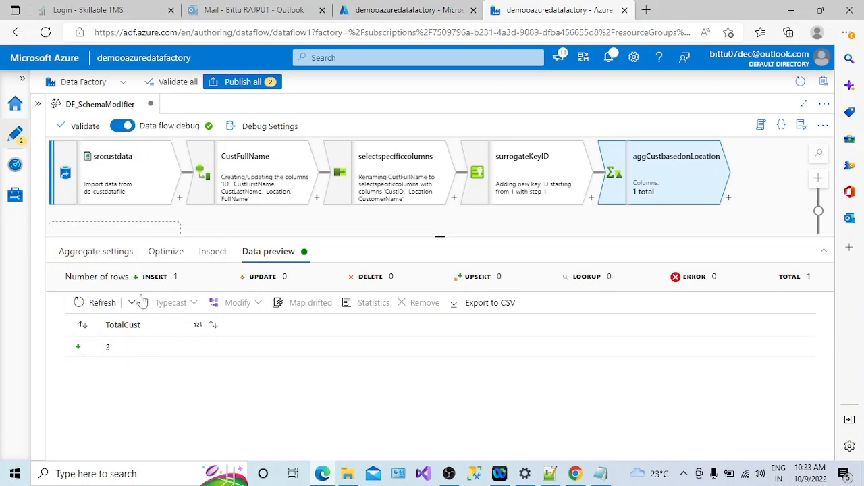
Step: Set the Aggregate's group-by column to Location
click(110, 257)
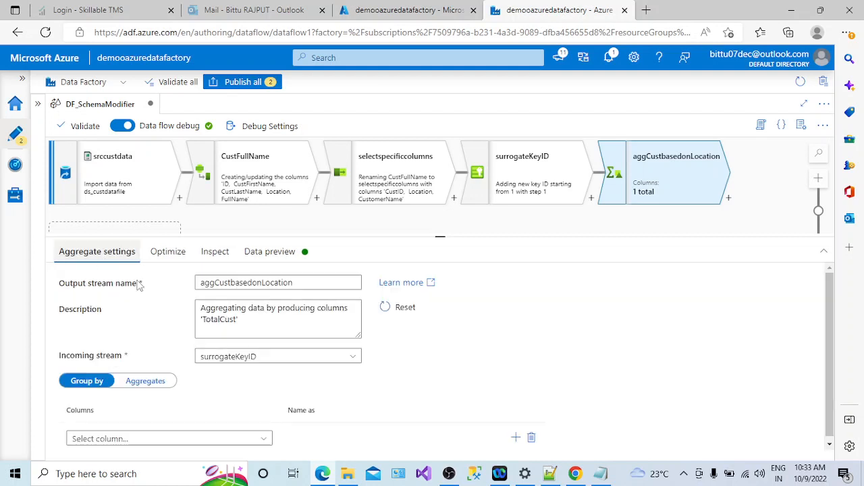
click(266, 442)
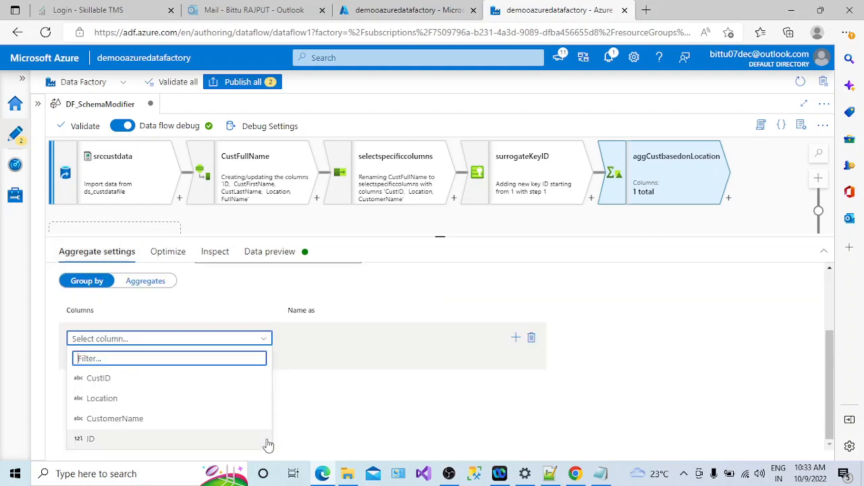
click(166, 407)
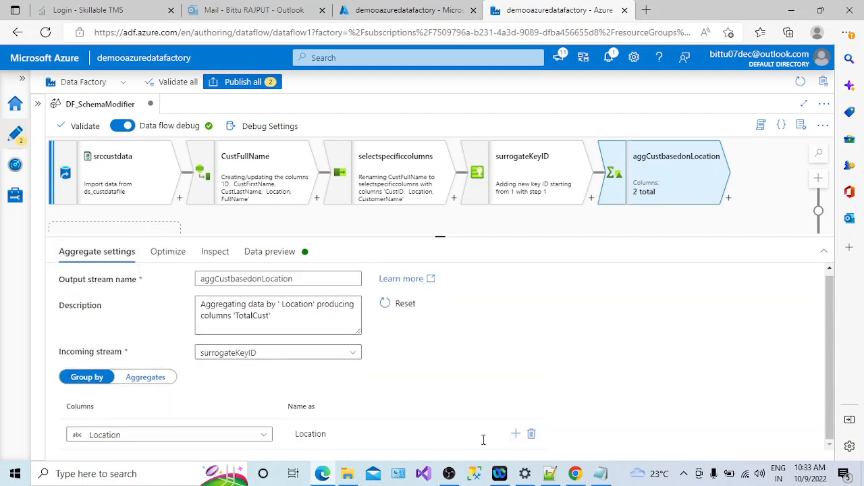
Step: Review the TotalCust aggregate expression and refresh the Aggregate's data preview to examine the customer count per location
click(165, 378)
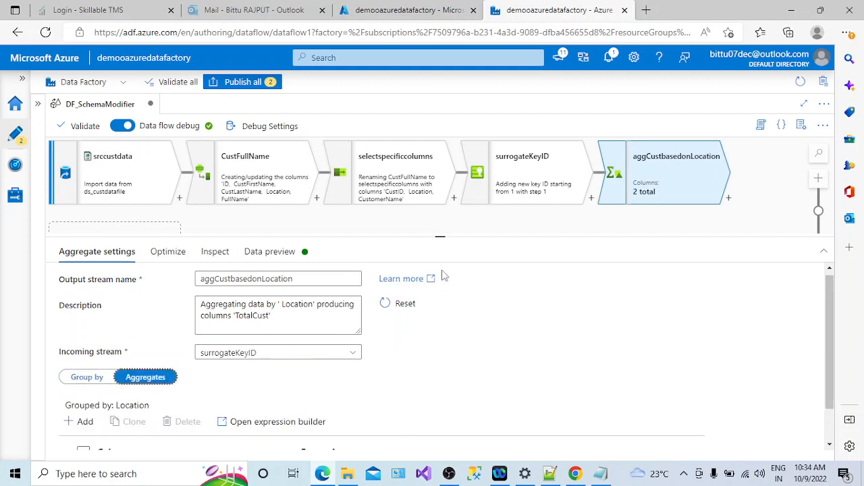
drag(439, 236, 439, 189)
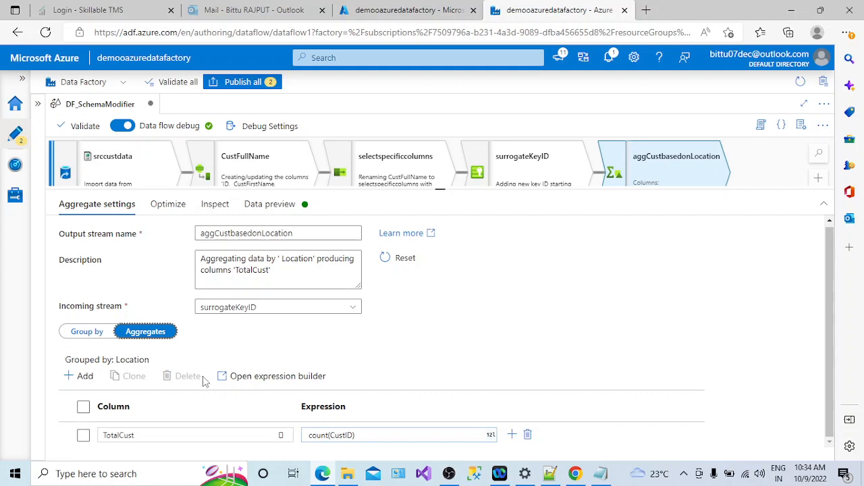
click(296, 205)
click(102, 255)
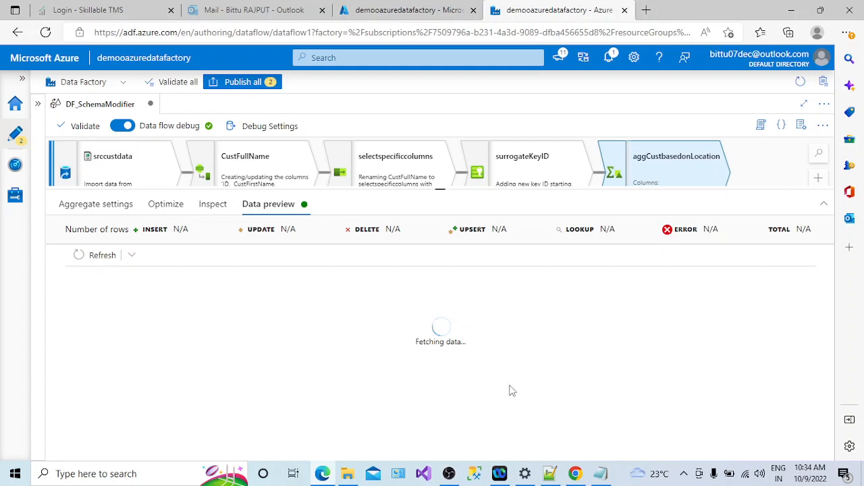
click(683, 474)
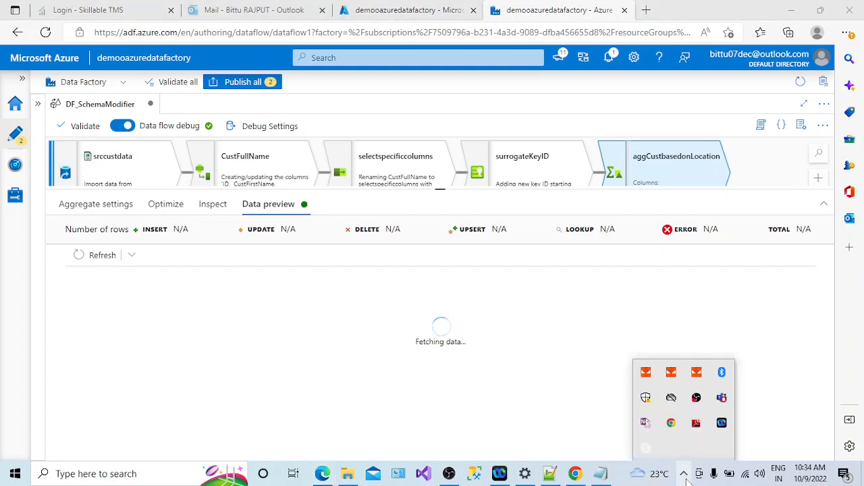
click(683, 474)
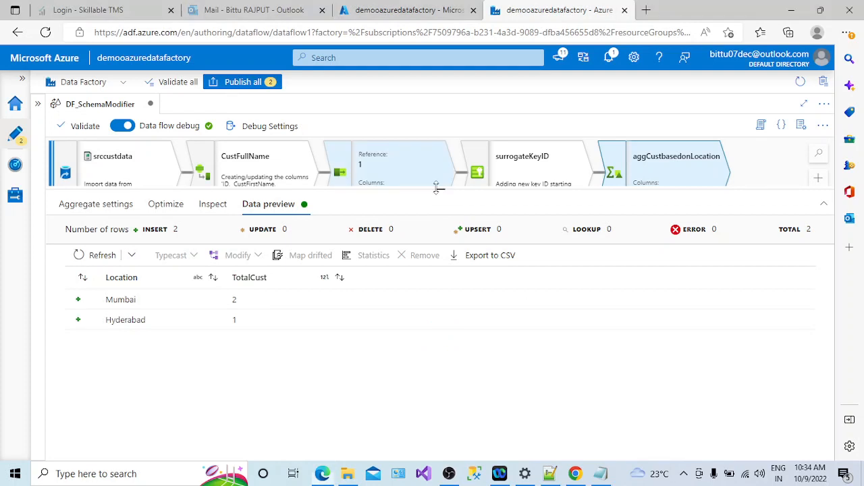
drag(438, 188, 448, 227)
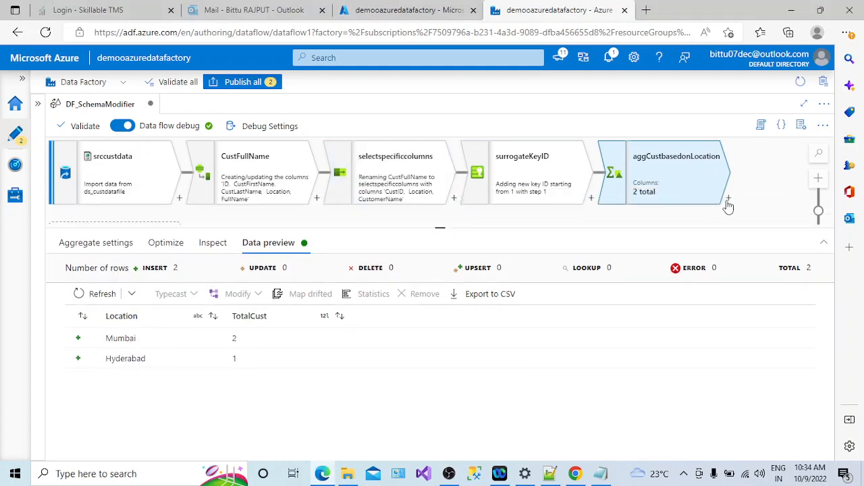
Step: Browse the schema modifiers that can follow aggCustbasedonLocation without adding one, then view the data preview of surrogateKeyID
click(728, 198)
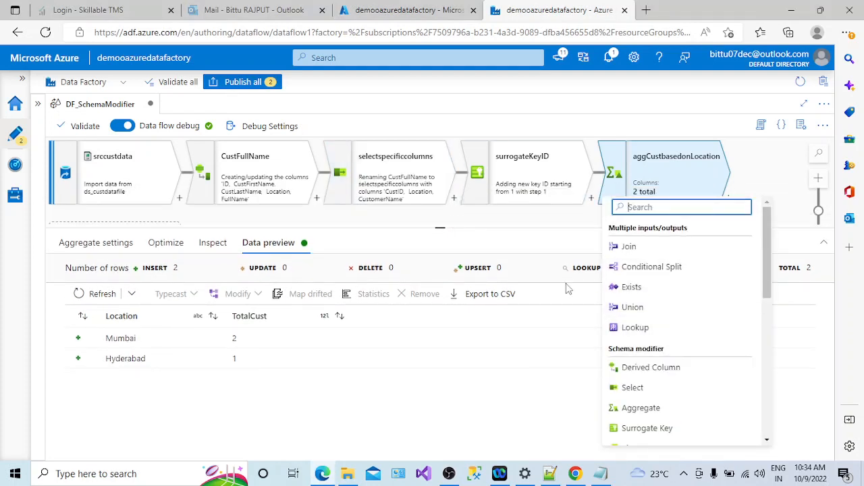
drag(765, 292, 766, 345)
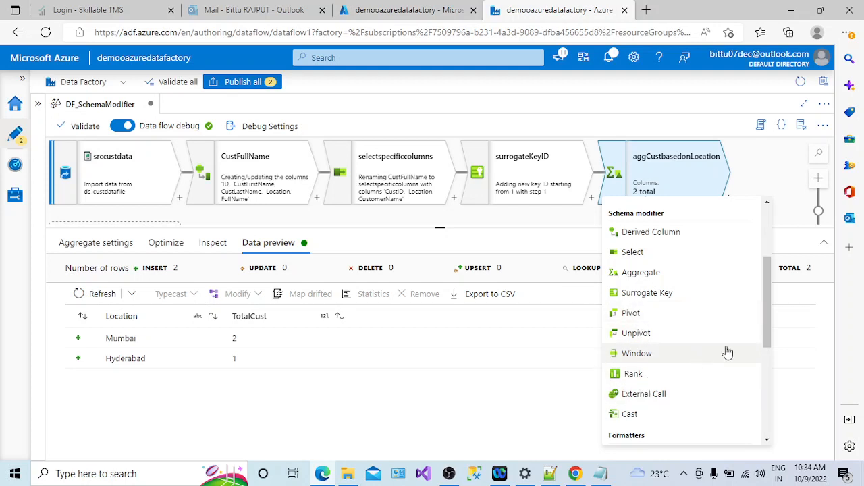
drag(767, 332, 770, 352)
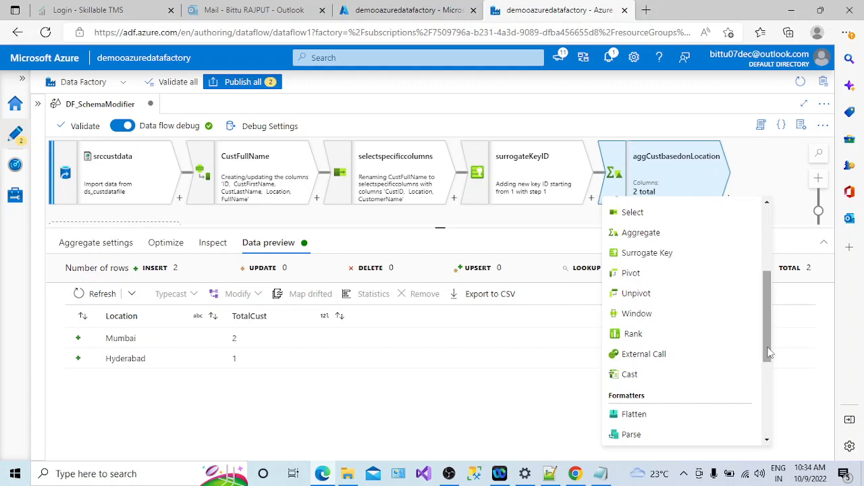
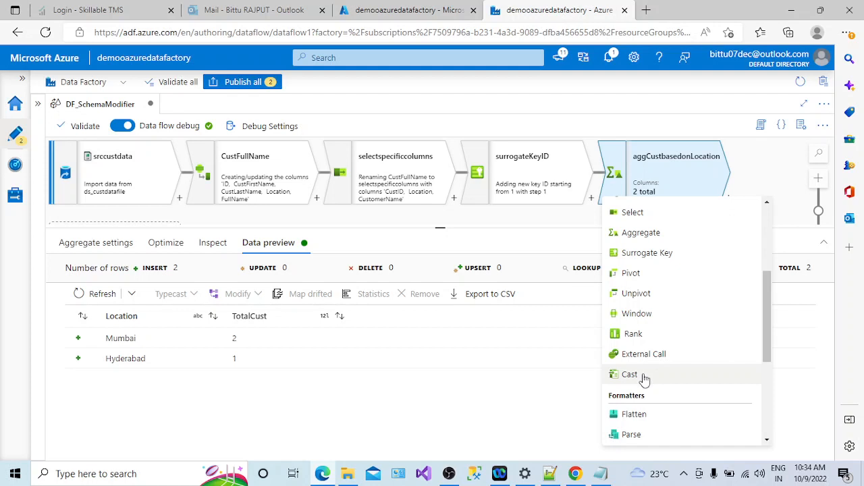
click(582, 218)
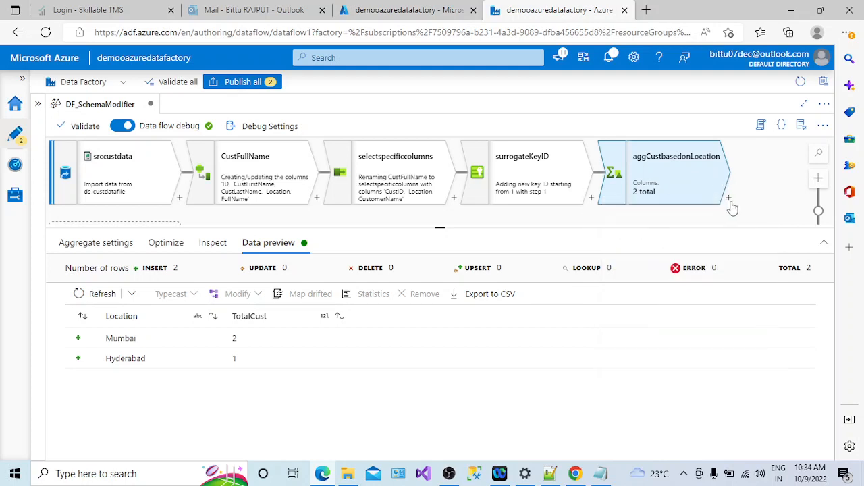
click(544, 187)
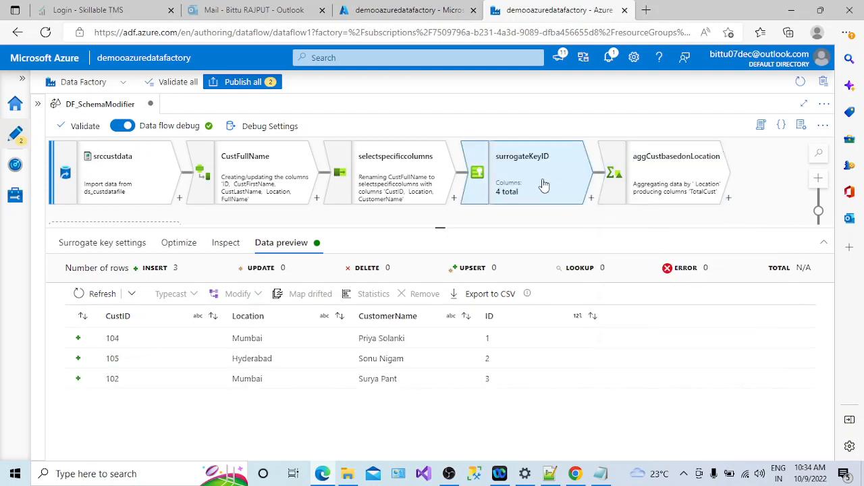
Step: Check surrogateKeyID's output schema, then add a Cast transformation after it with the output stream name castCustID
click(226, 243)
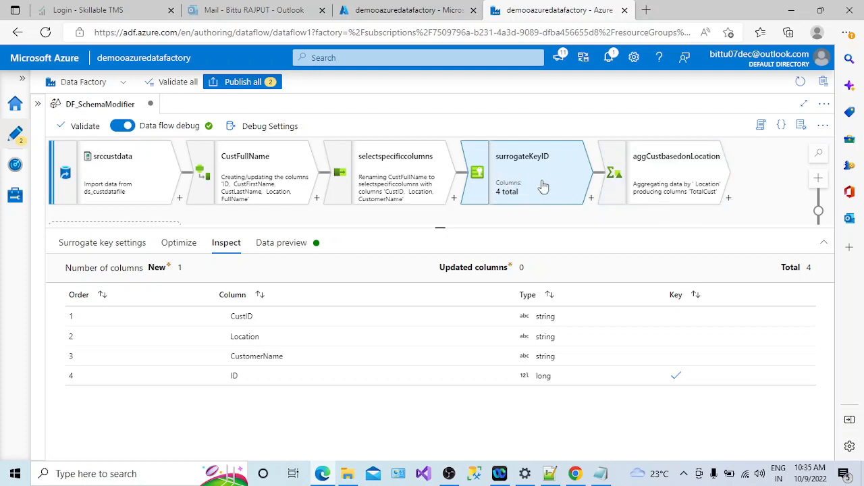
click(591, 198)
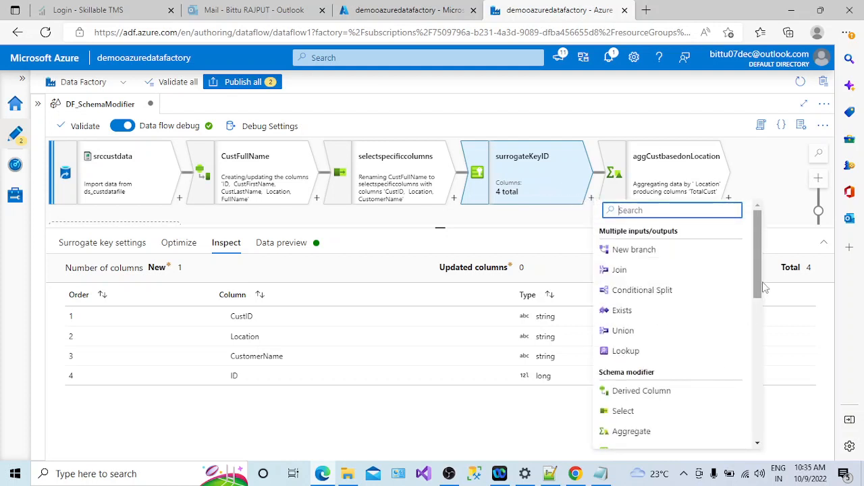
drag(757, 285, 767, 384)
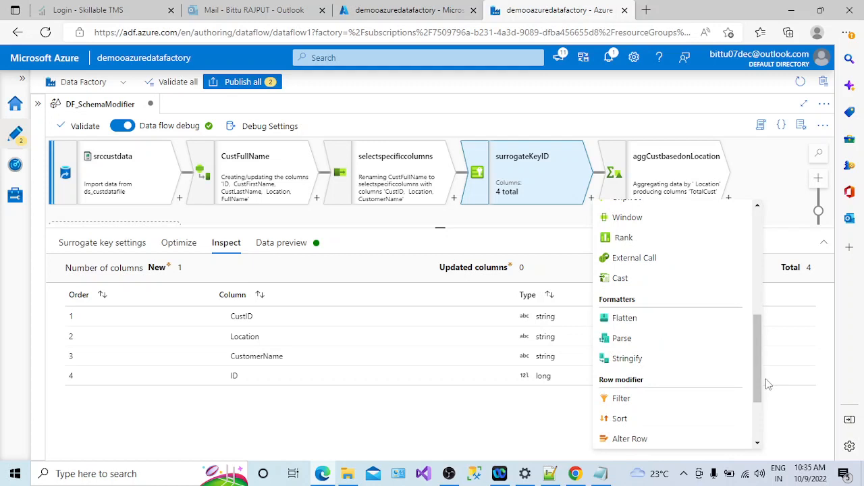
click(643, 280)
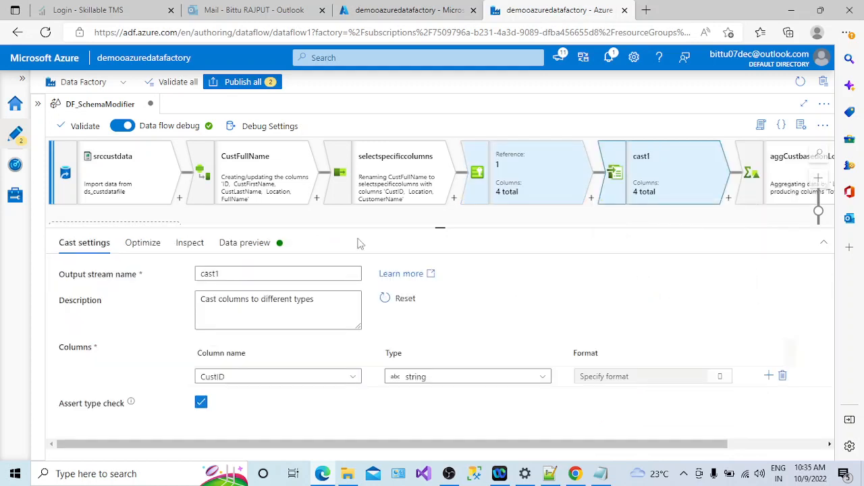
click(331, 274)
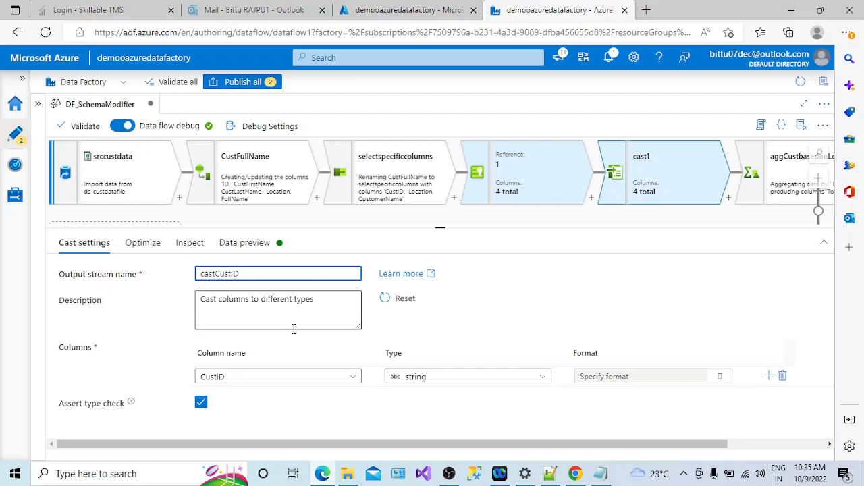
Step: Set the CustID column's target type to integer in the castCustID transformation
click(436, 382)
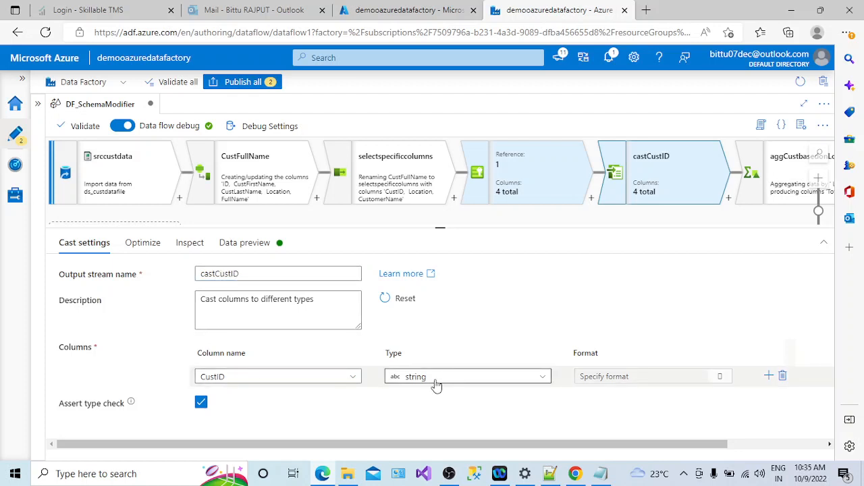
click(447, 380)
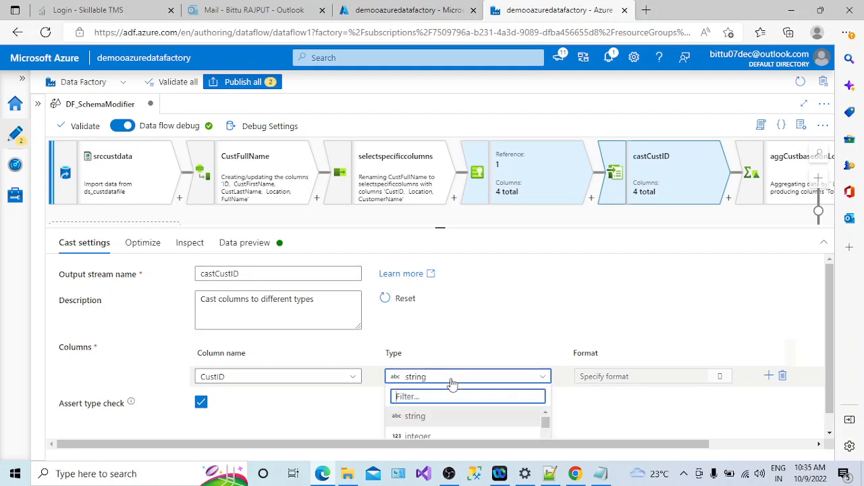
click(492, 435)
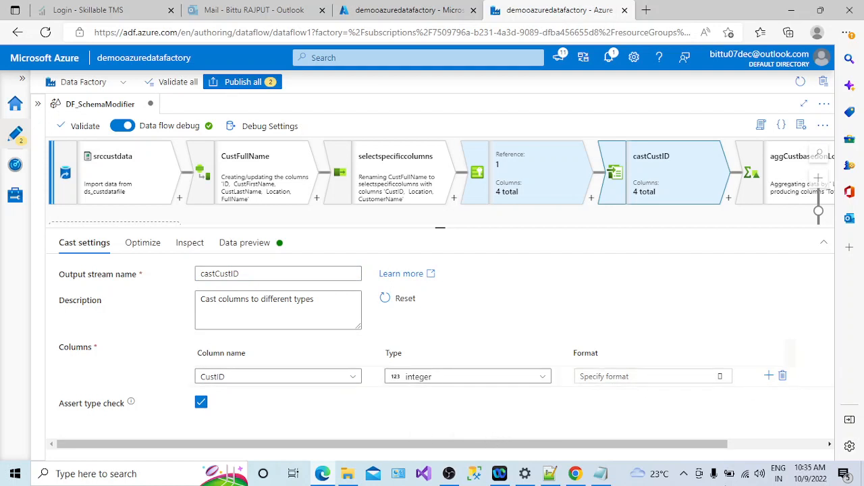
click(684, 474)
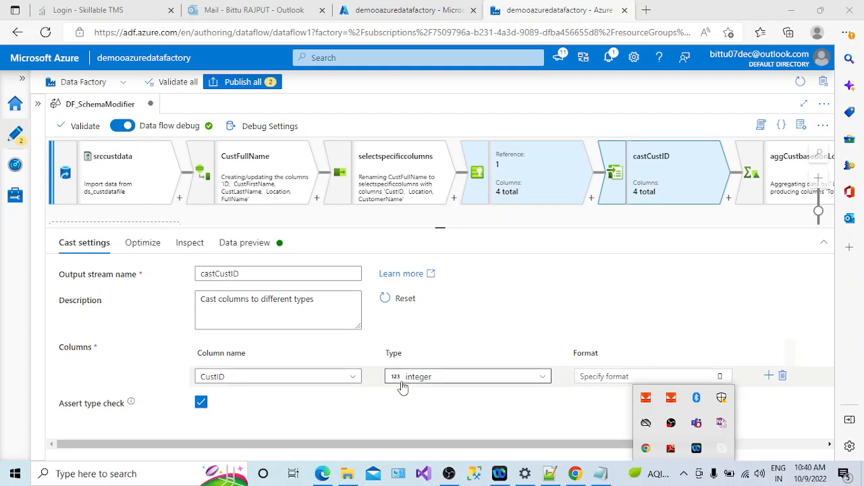
click(528, 408)
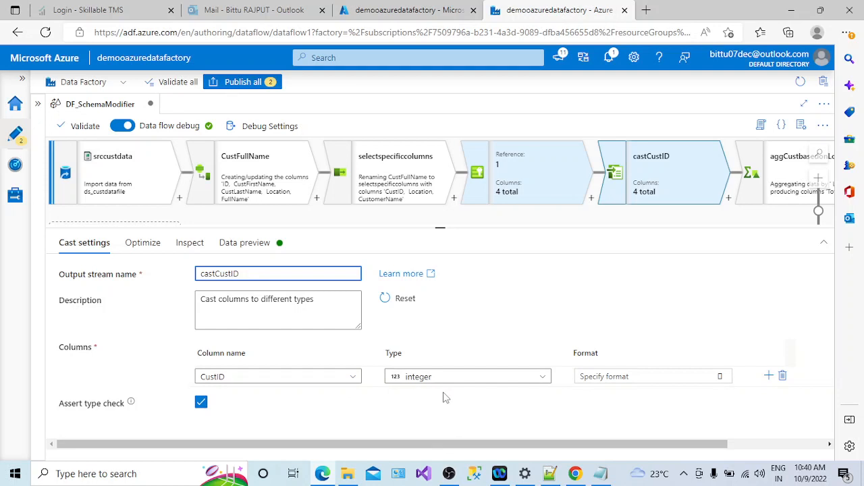
click(617, 377)
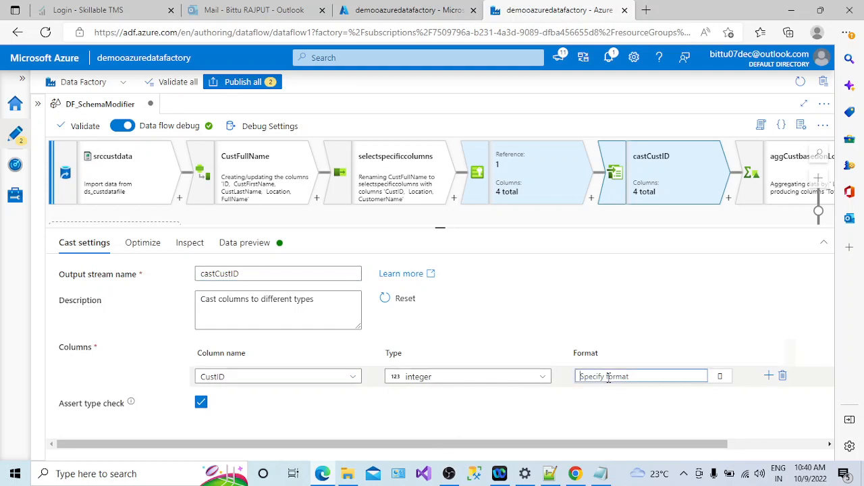
click(591, 411)
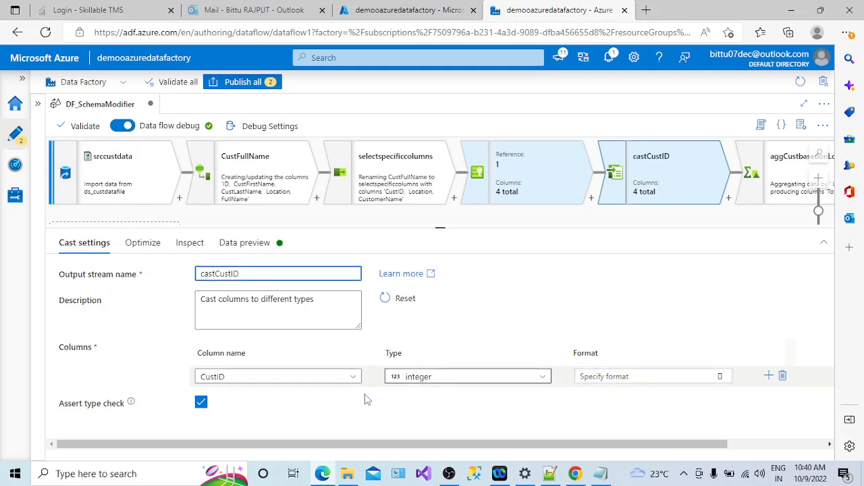
Step: View castCustID's partition options and output schema, and refresh its data preview
click(142, 244)
click(307, 281)
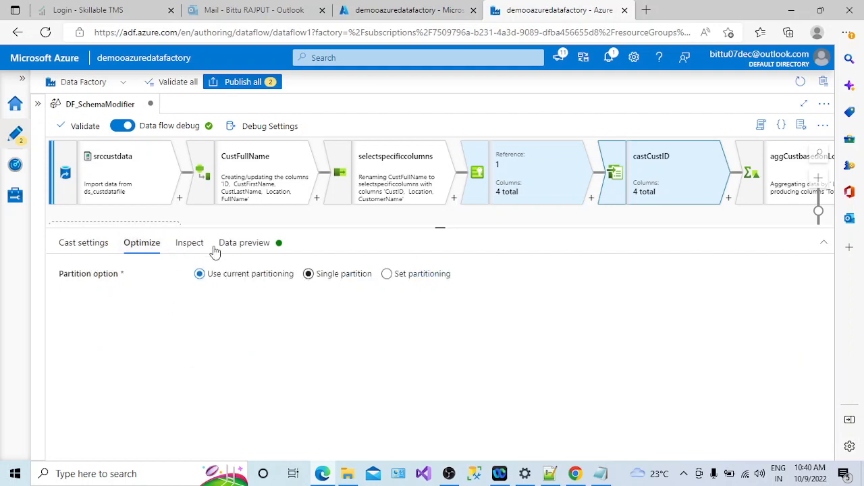
click(190, 244)
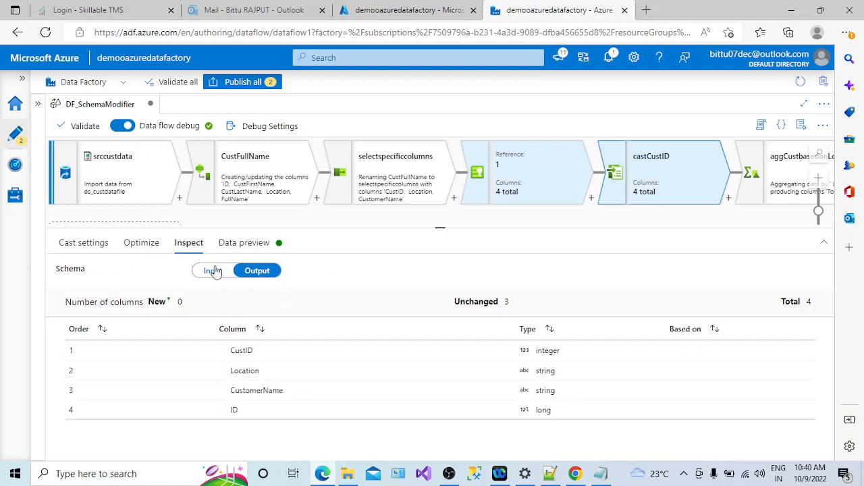
click(245, 243)
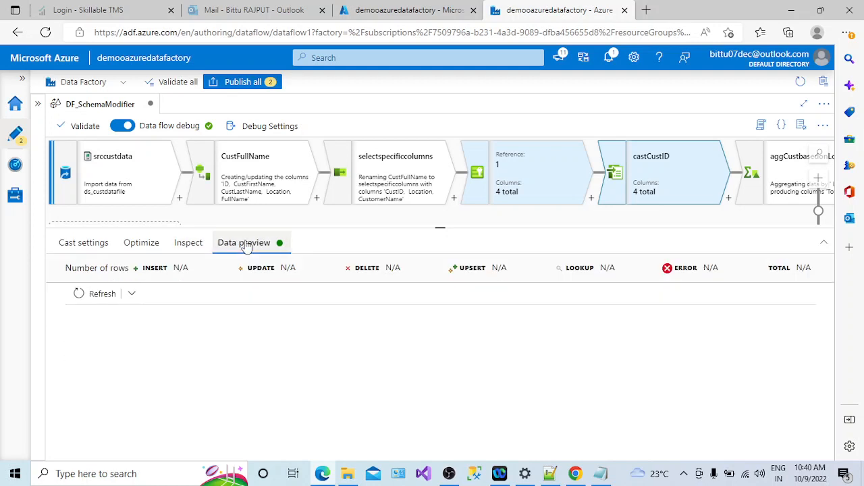
click(95, 294)
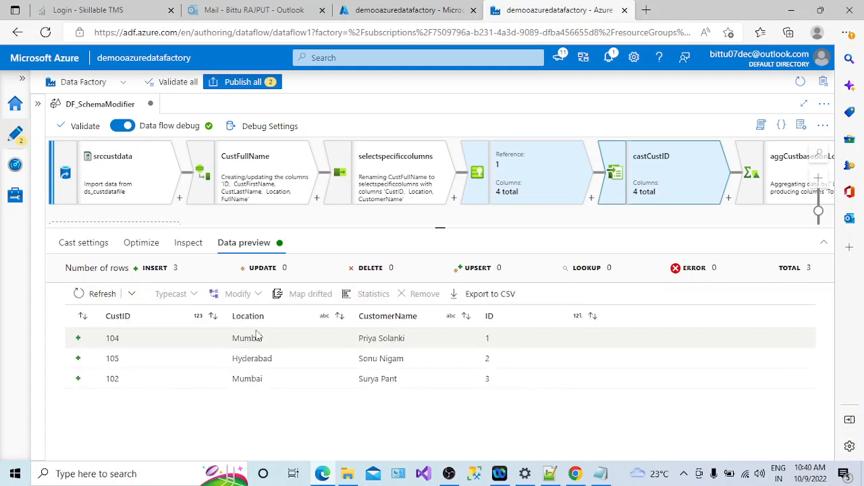
Step: Compare CustID's data type between castCustID's input and output schemas, and return to the data preview
click(193, 245)
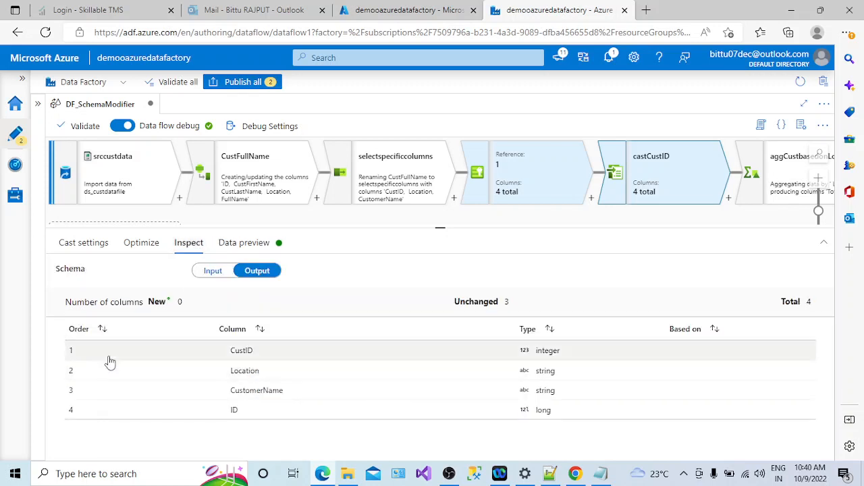
click(212, 273)
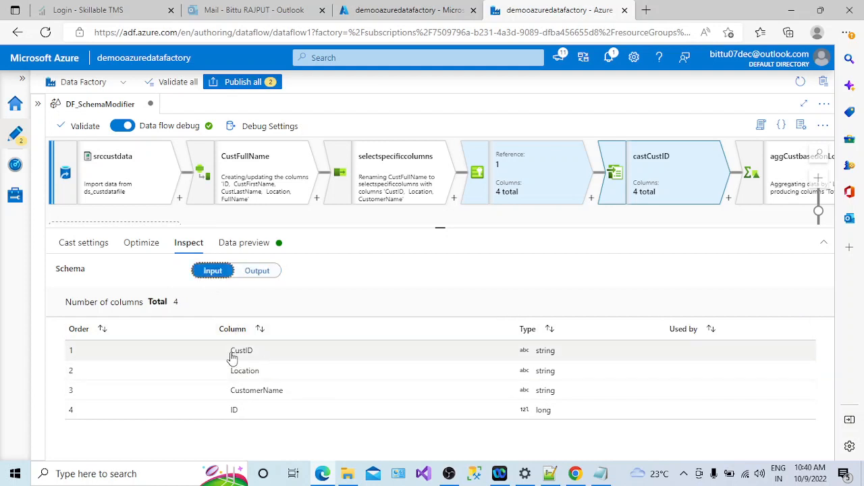
click(263, 272)
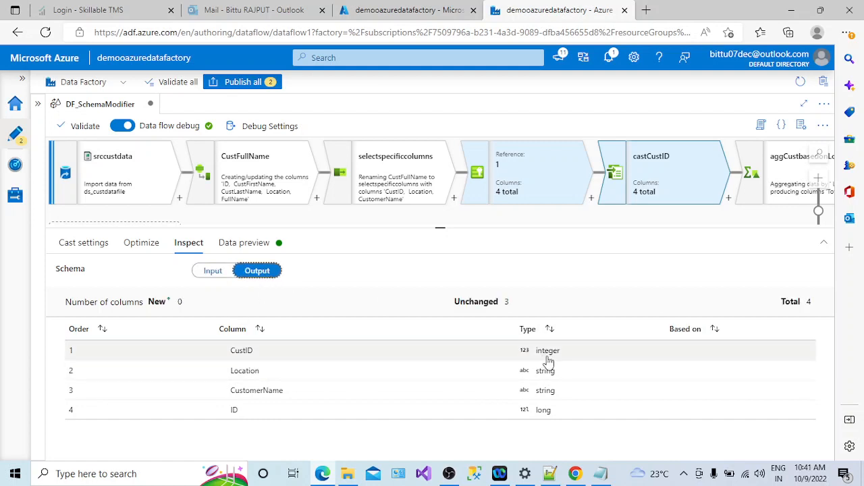
click(267, 244)
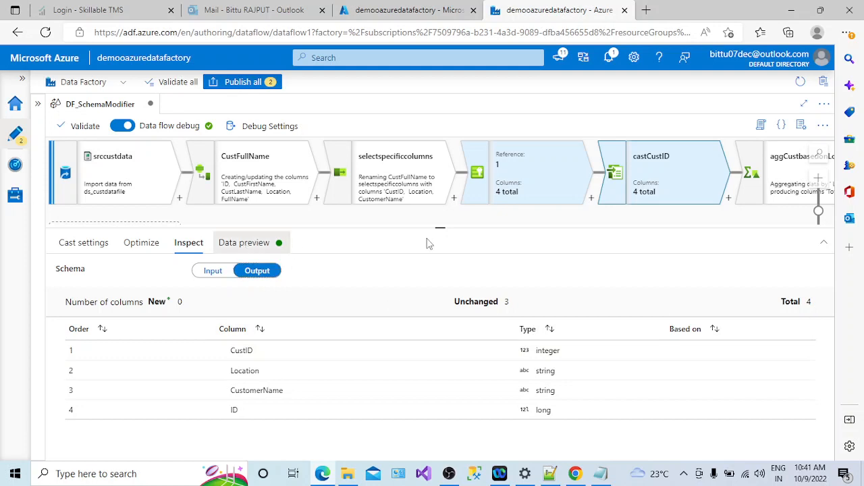
Step: Enlarge the data flow canvas and review each transformation in turn, from CustFullName to the aggregate by location
drag(440, 229, 440, 309)
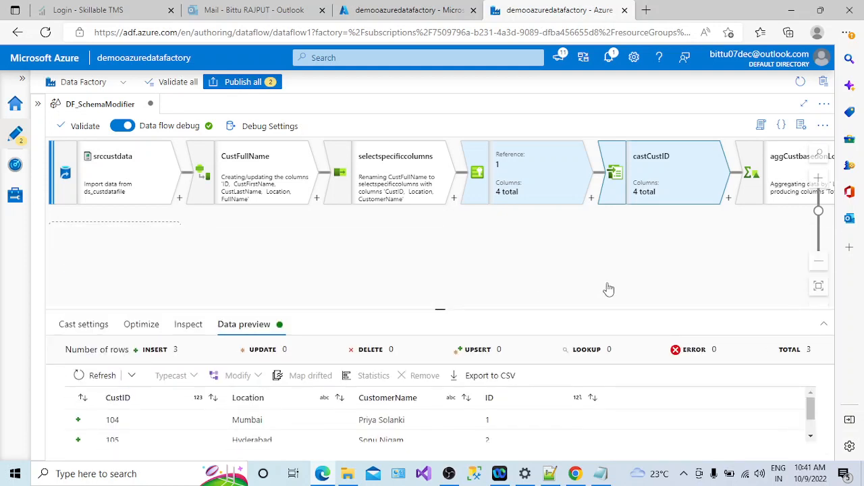
click(293, 242)
click(256, 193)
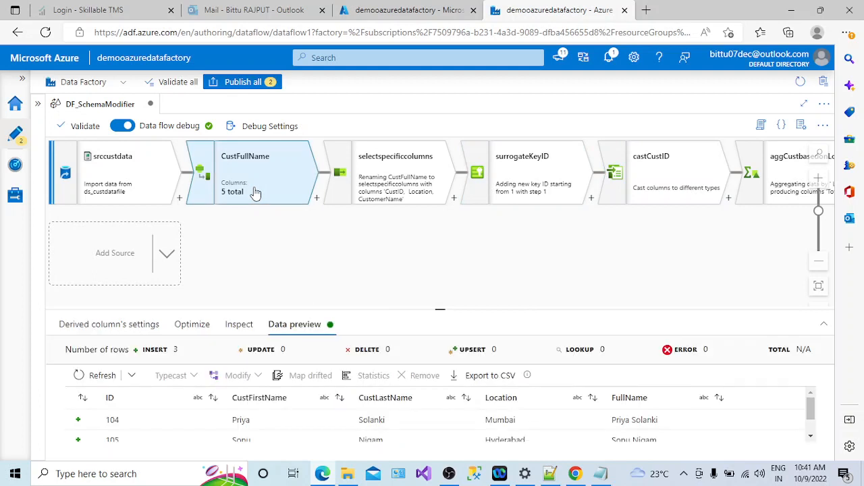
click(135, 326)
click(380, 191)
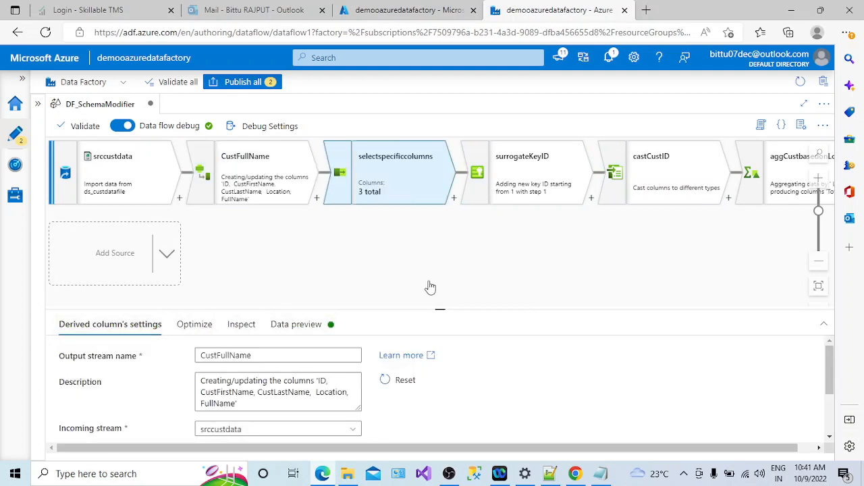
click(532, 168)
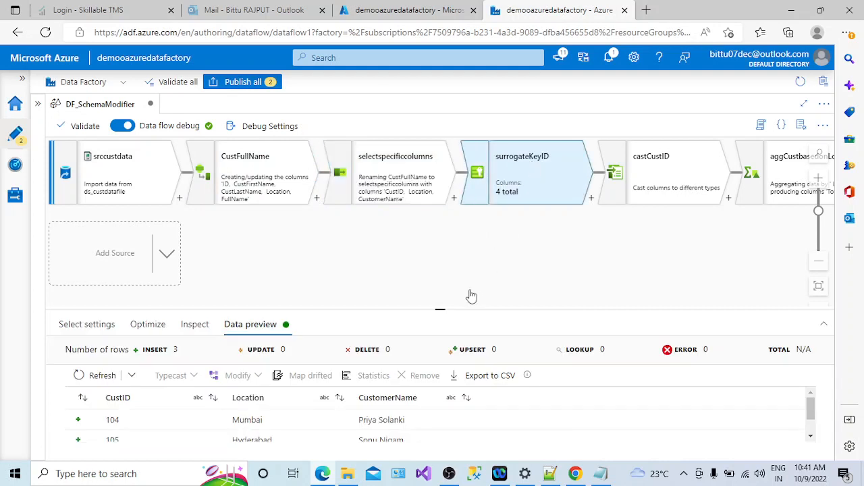
click(650, 169)
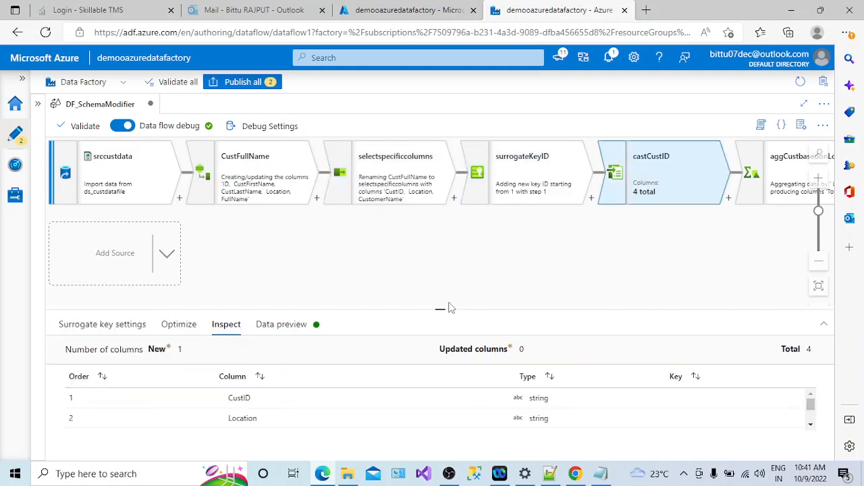
click(773, 193)
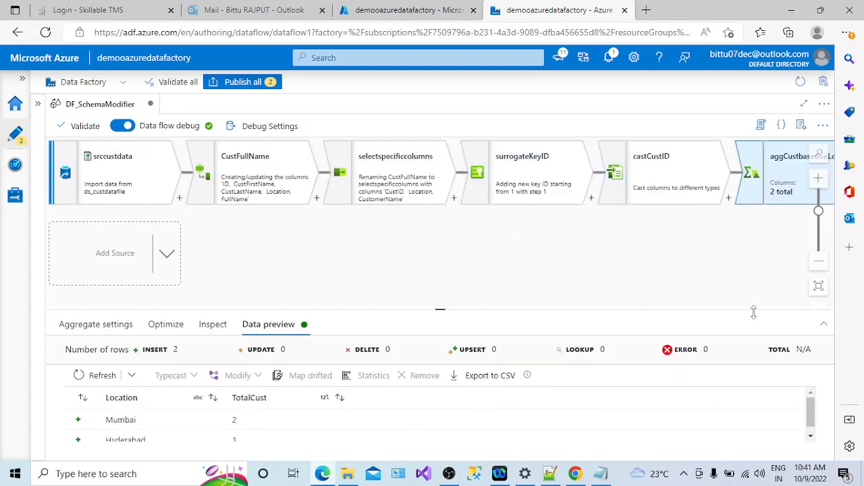
click(728, 197)
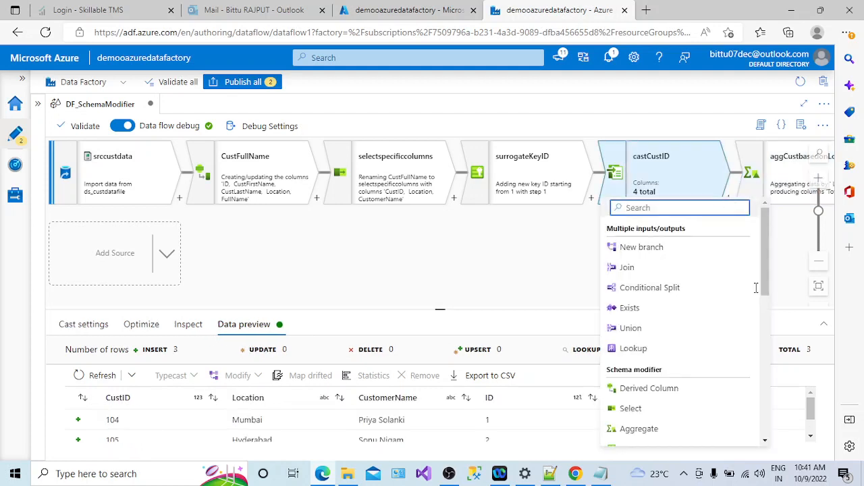
drag(766, 291, 675, 362)
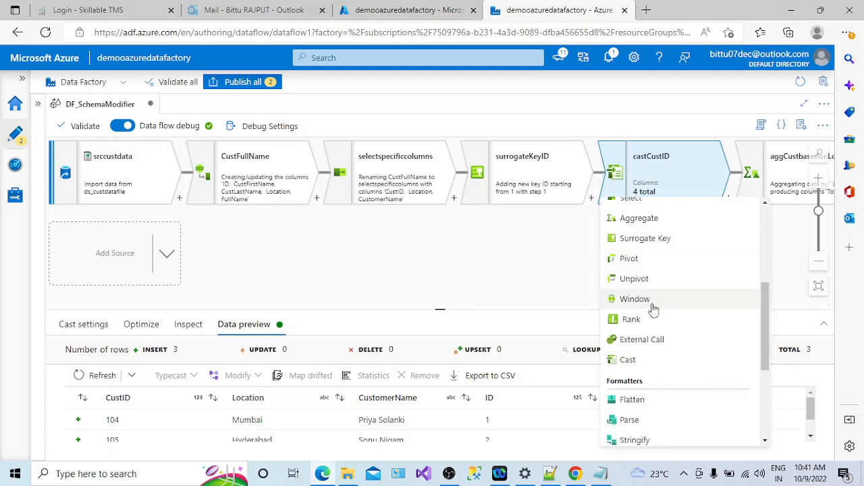
drag(768, 340, 768, 388)
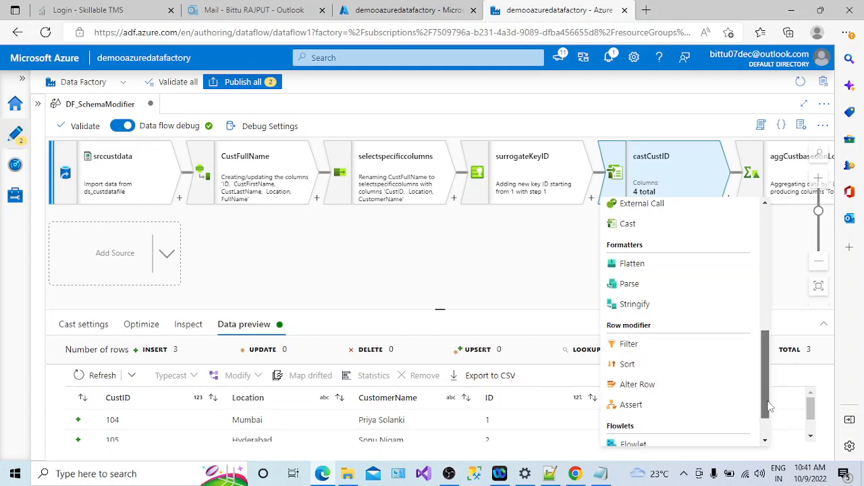
scroll(748, 402, down, 1)
click(566, 296)
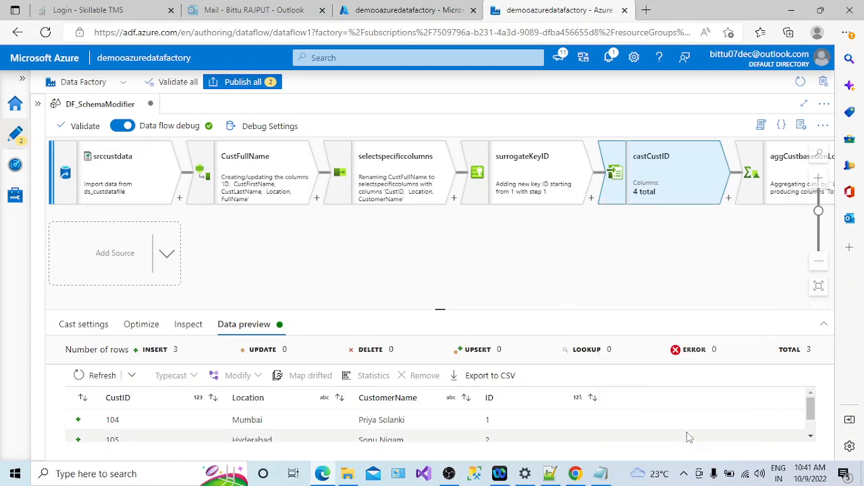
click(684, 474)
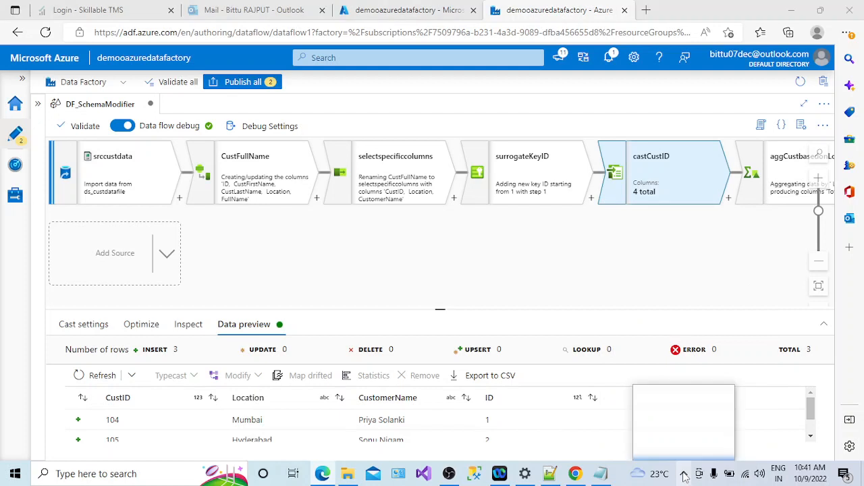